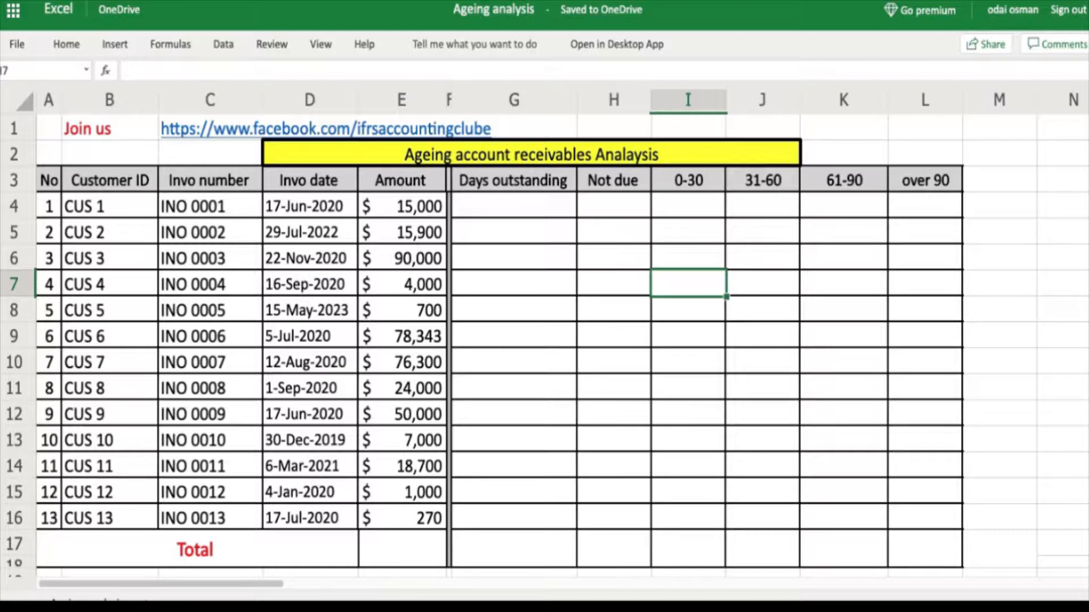
- Review the ageing table's column headers, from Customer ID and Invo date through Days outstanding to the ageing buckets
left_click(340, 181)
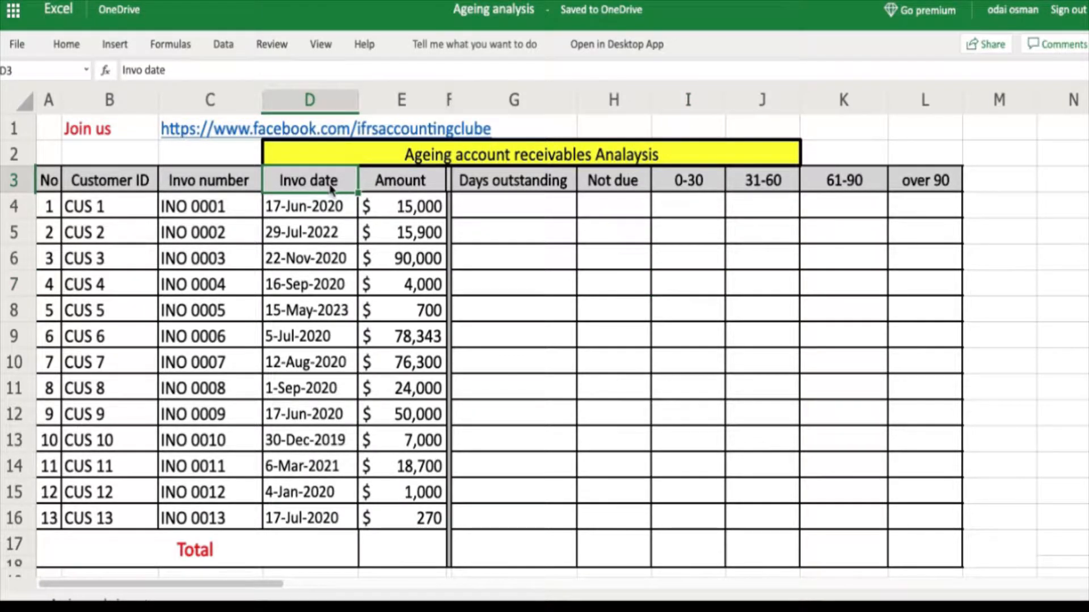
left_click(120, 183)
left_click(223, 184)
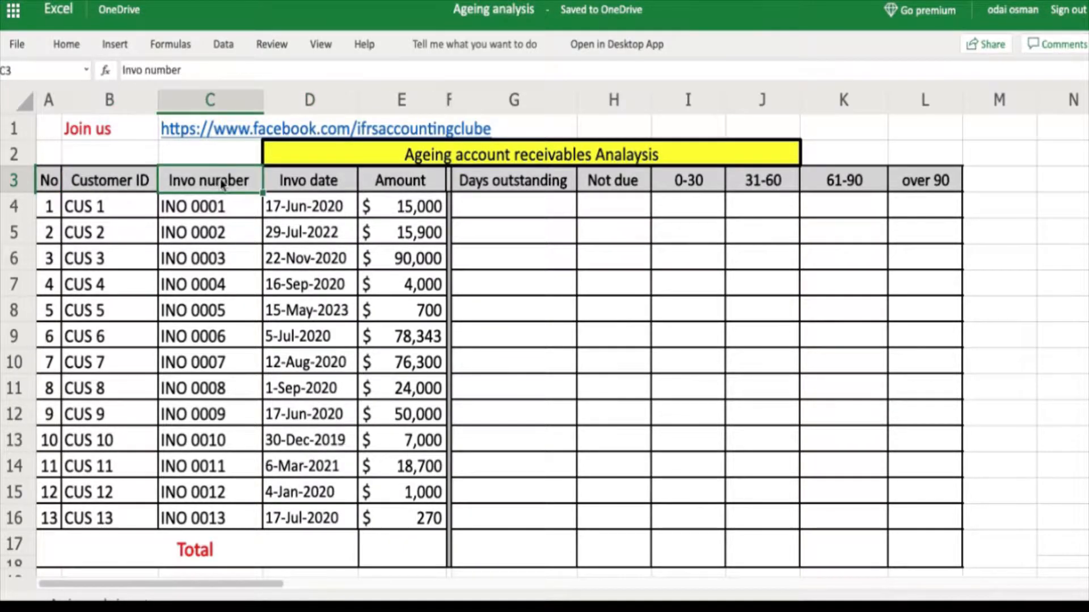
left_click(321, 183)
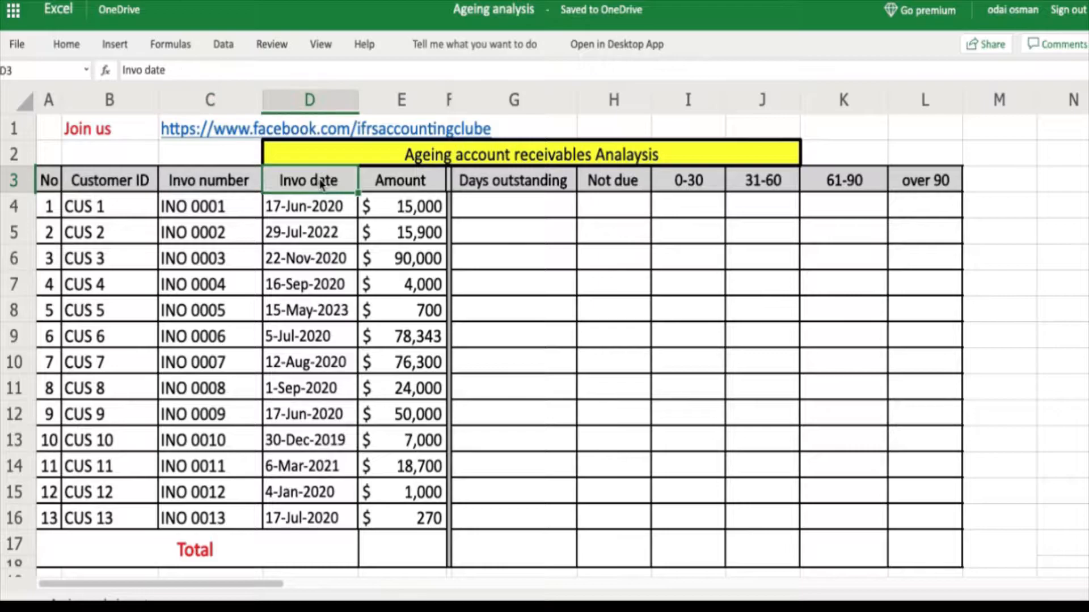
left_click(430, 181)
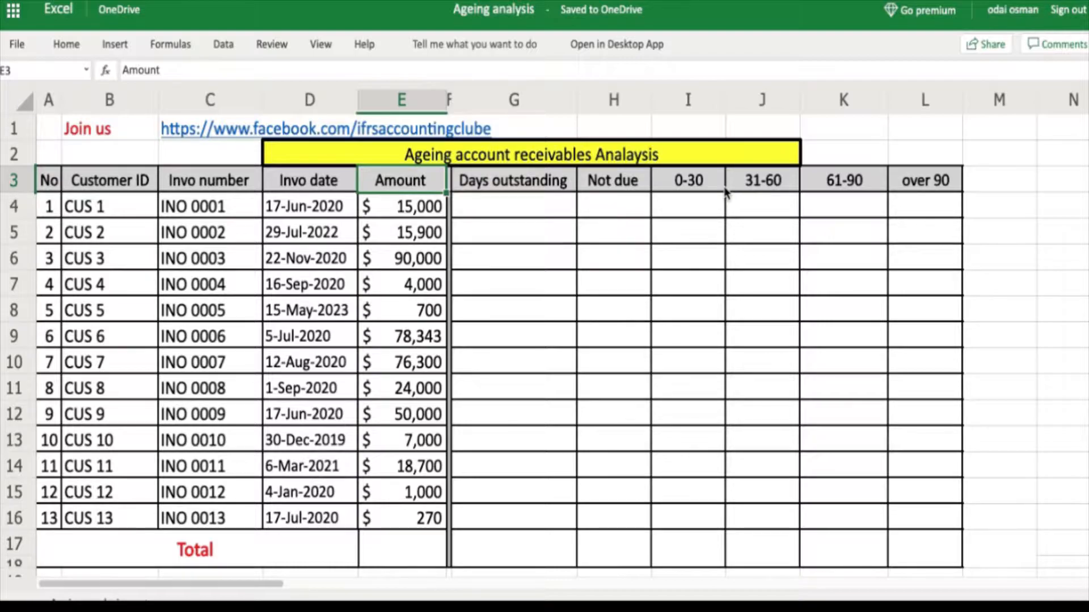
left_click(531, 188)
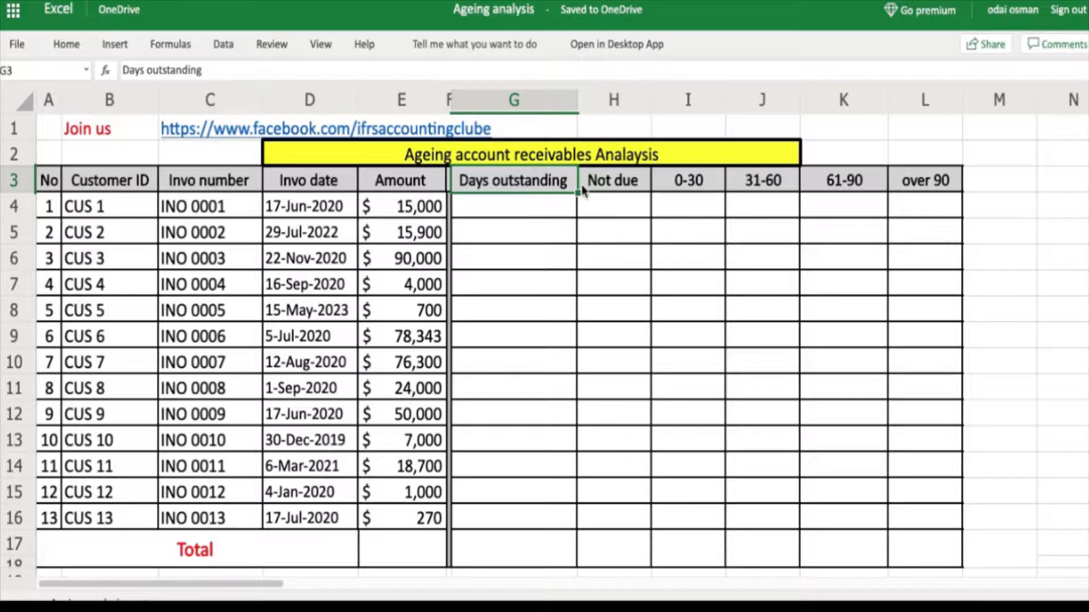
left_click(611, 187)
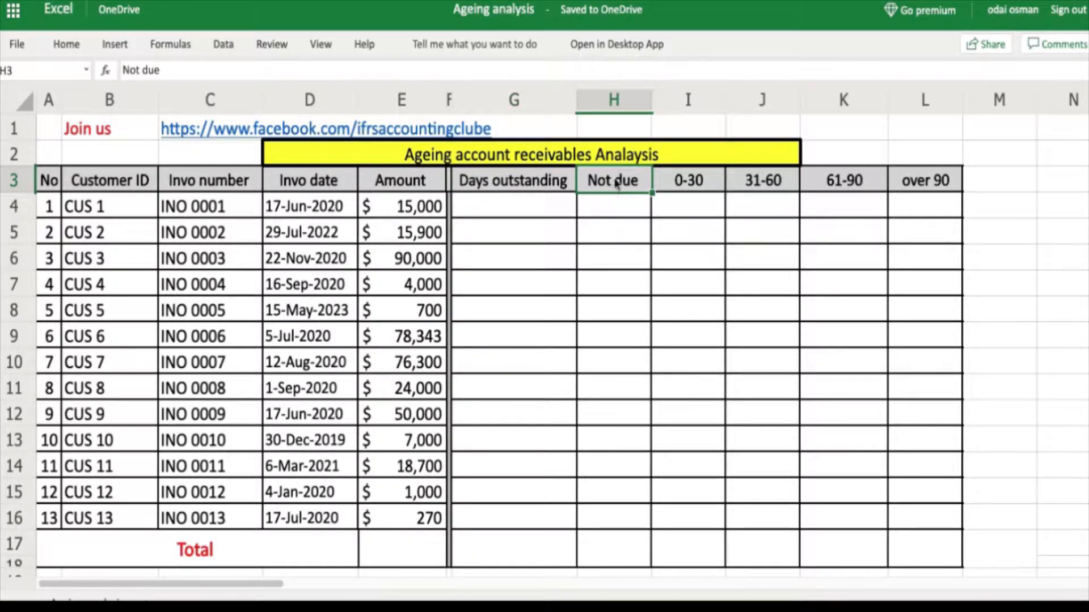
left_click(684, 187)
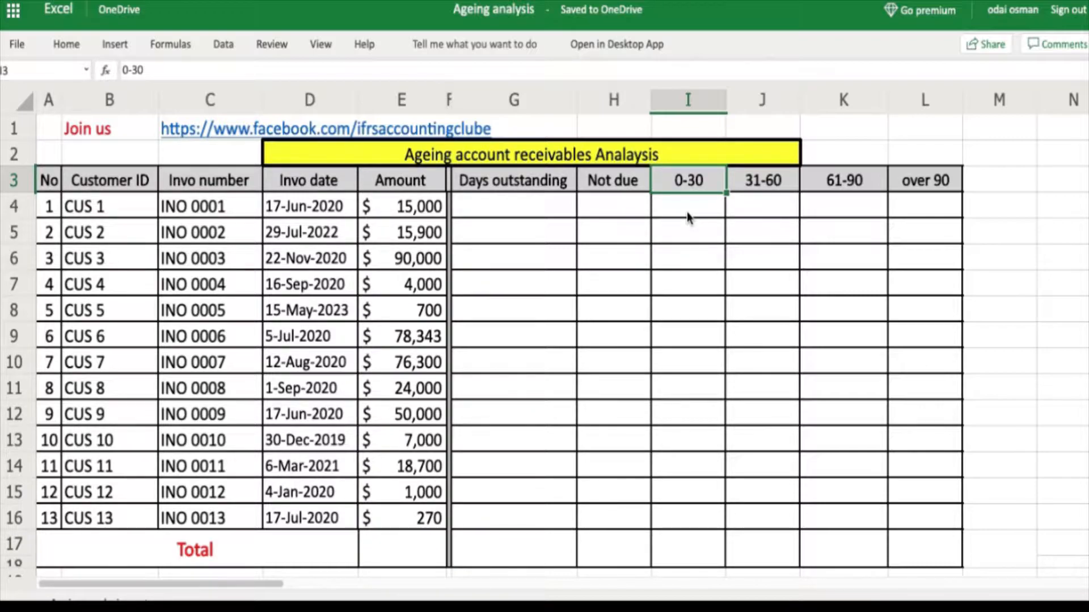
left_click(767, 186)
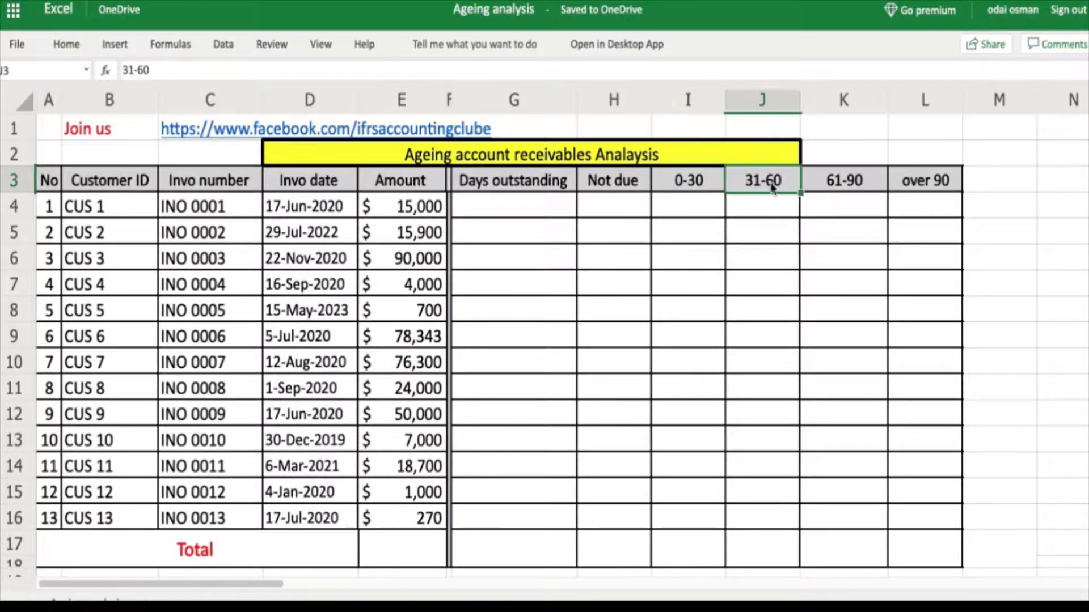
left_click(841, 187)
left_click(914, 186)
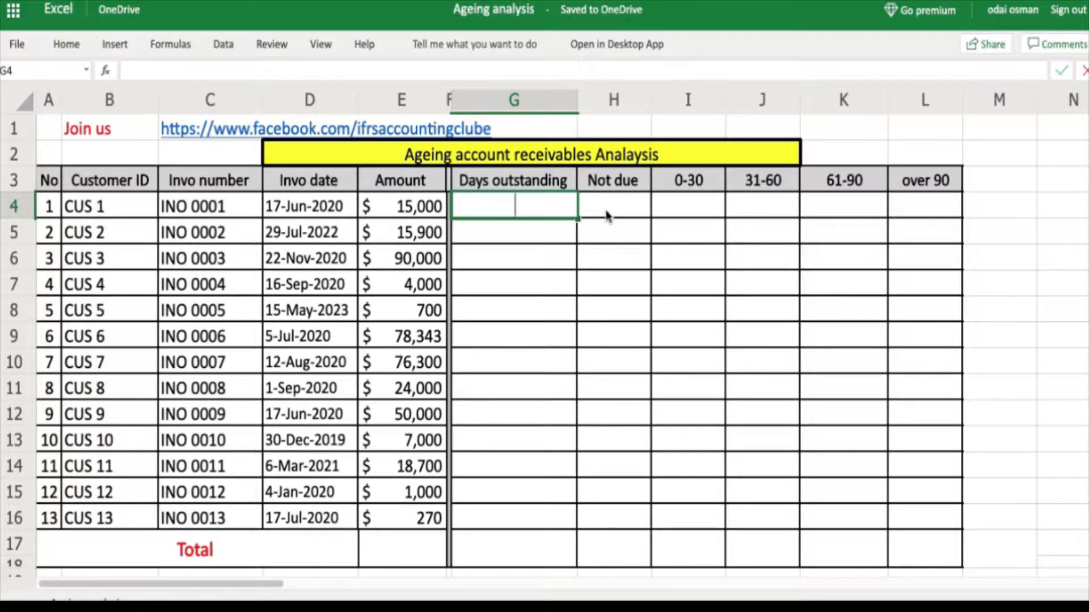
- Enter the formula =TODAY()-D4 in cell G4 to calculate the first invoice's days outstanding
type("=to")
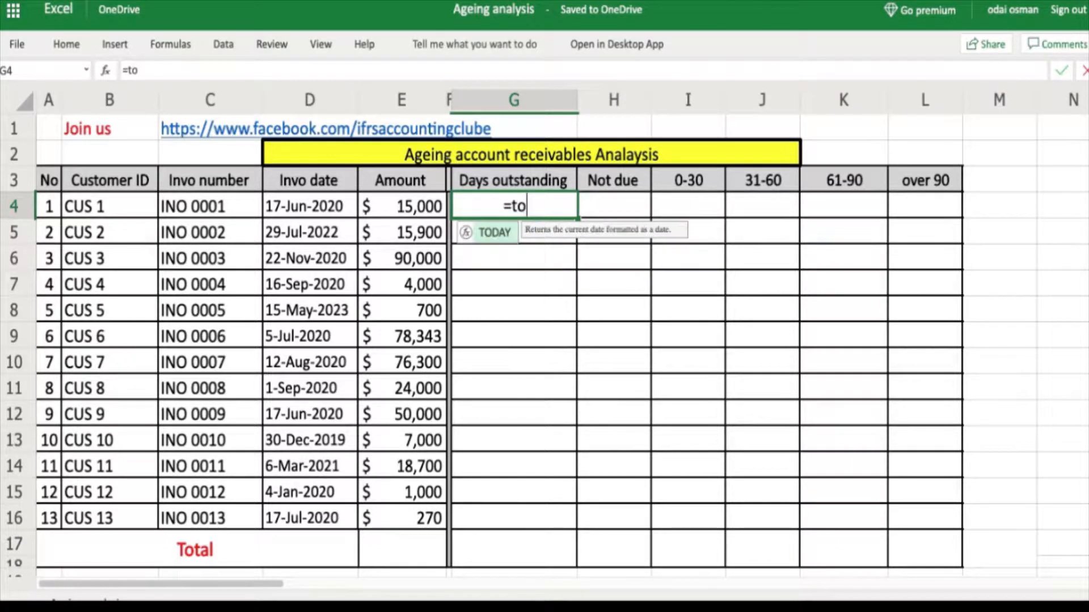
double_click(490, 234)
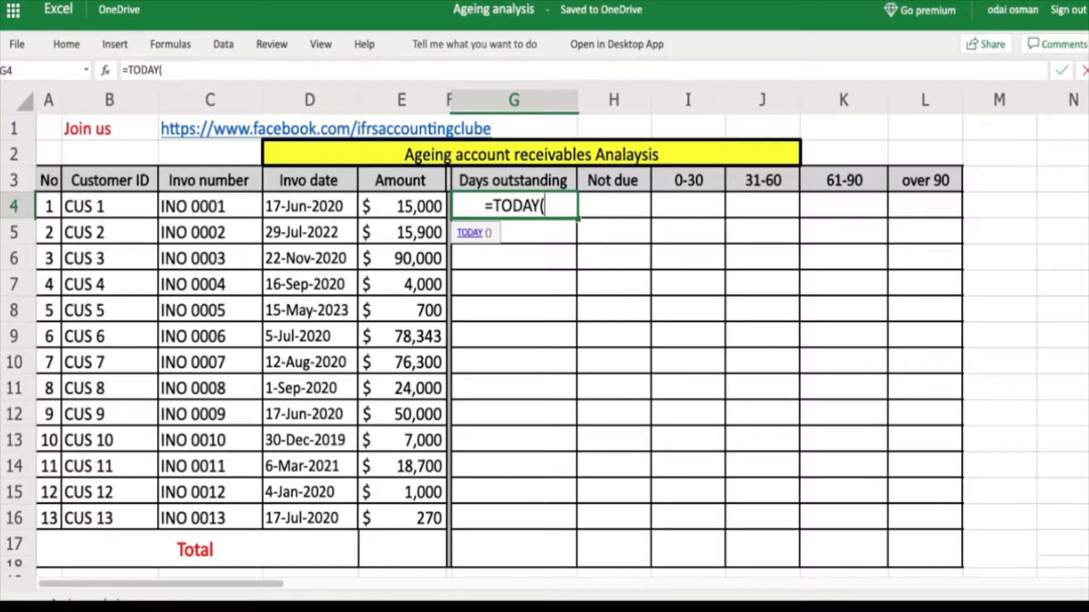
type(")-")
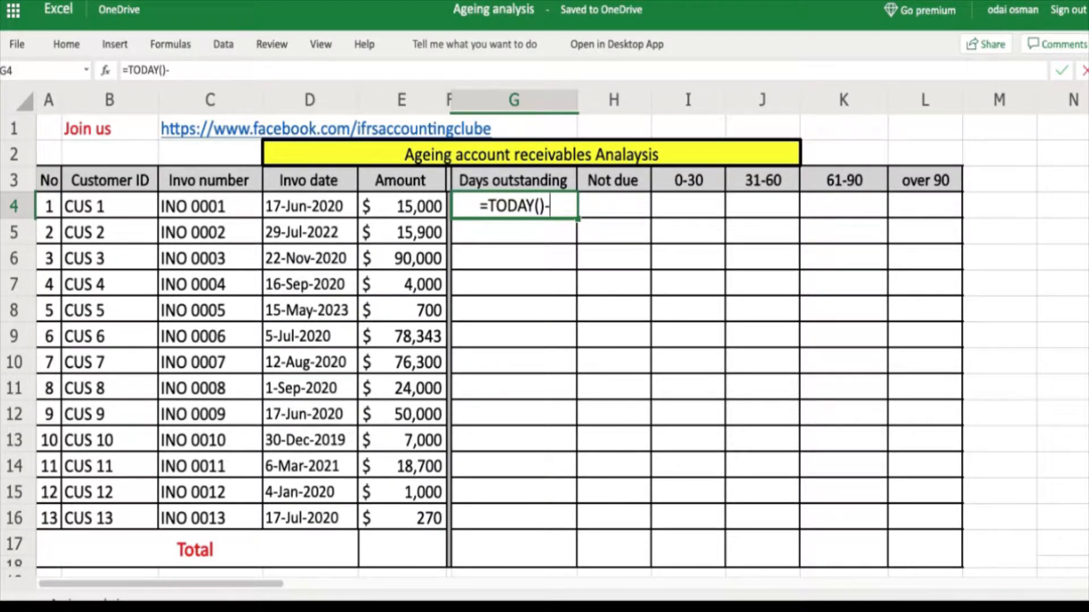
left_click(308, 205)
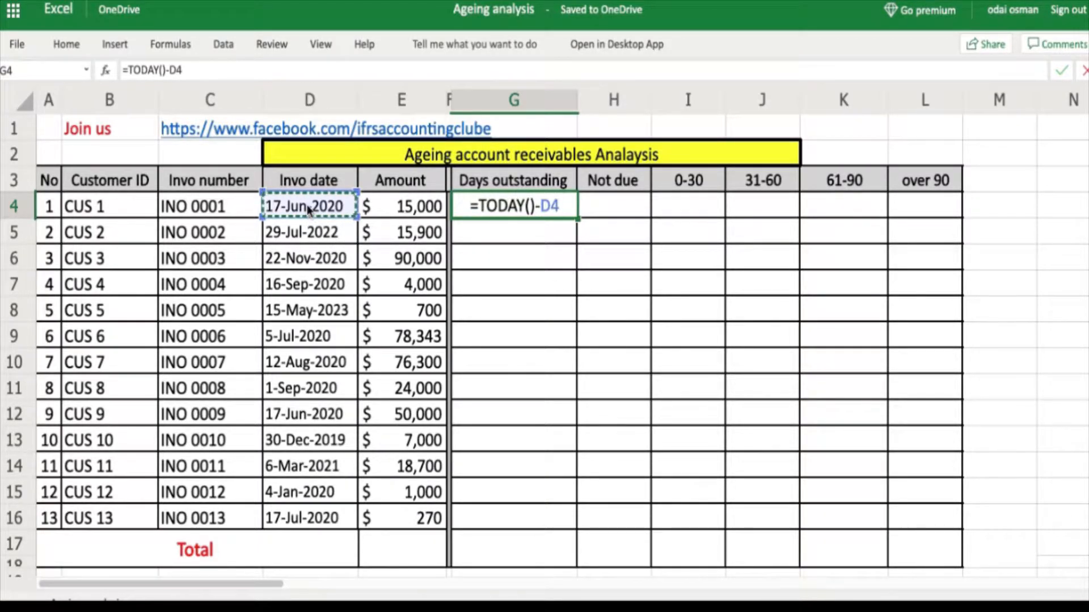
key("Return")
- Format cells G4:G16 with the General number format and fill the days outstanding formula from G4 down to G16
left_click(528, 210)
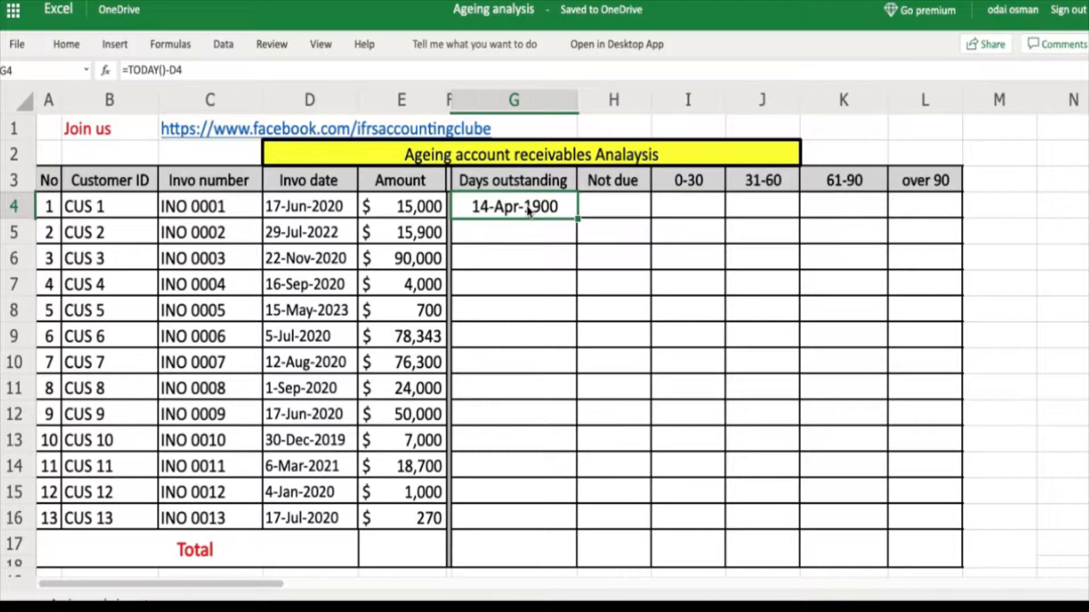
left_click_drag(527, 210, 513, 517)
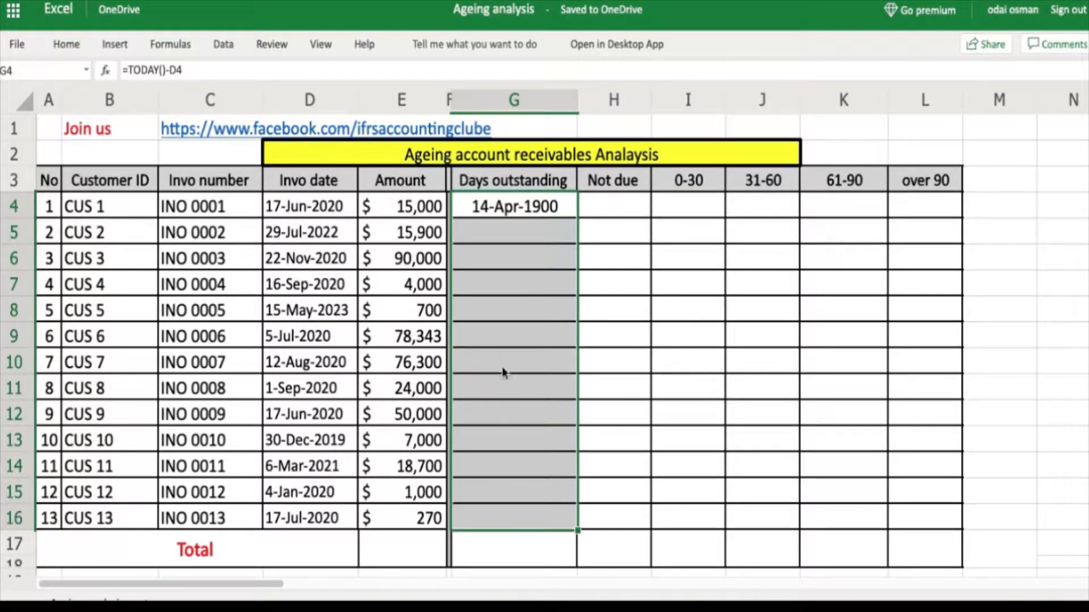
right_click(507, 219)
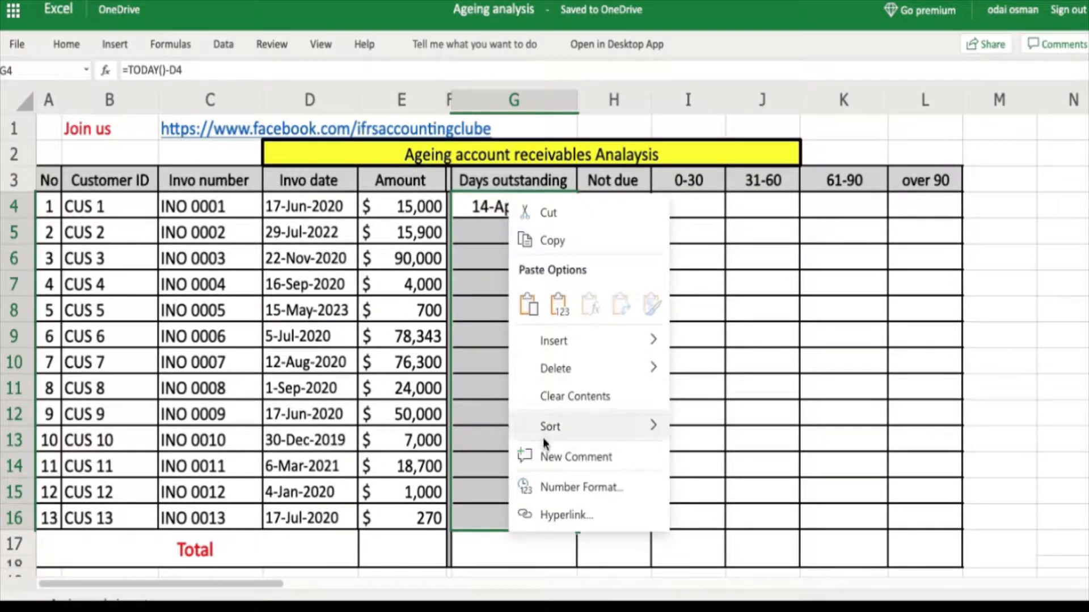
left_click(577, 487)
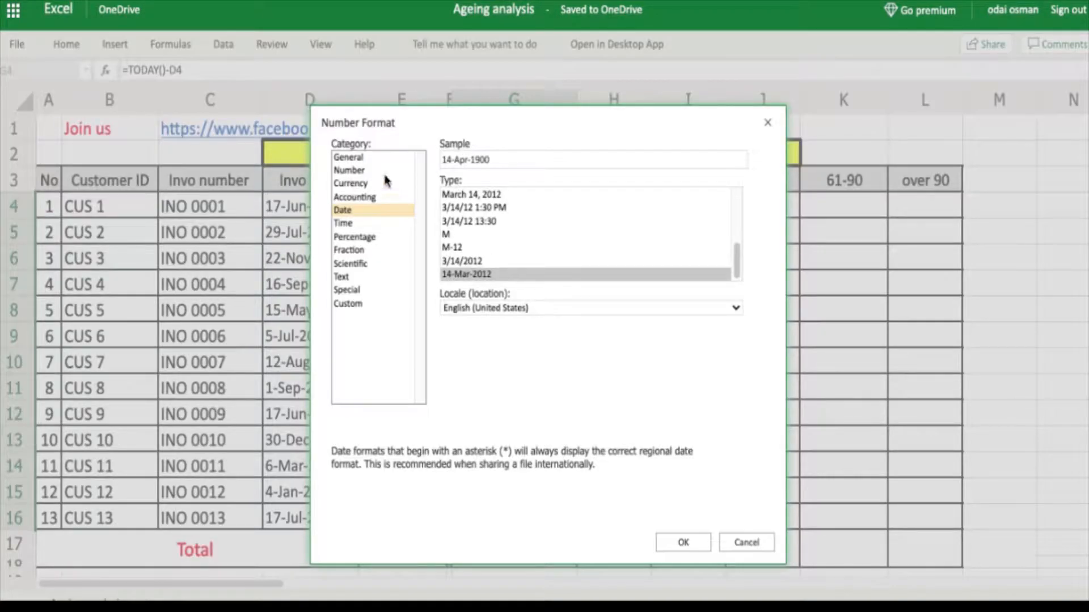
left_click(360, 157)
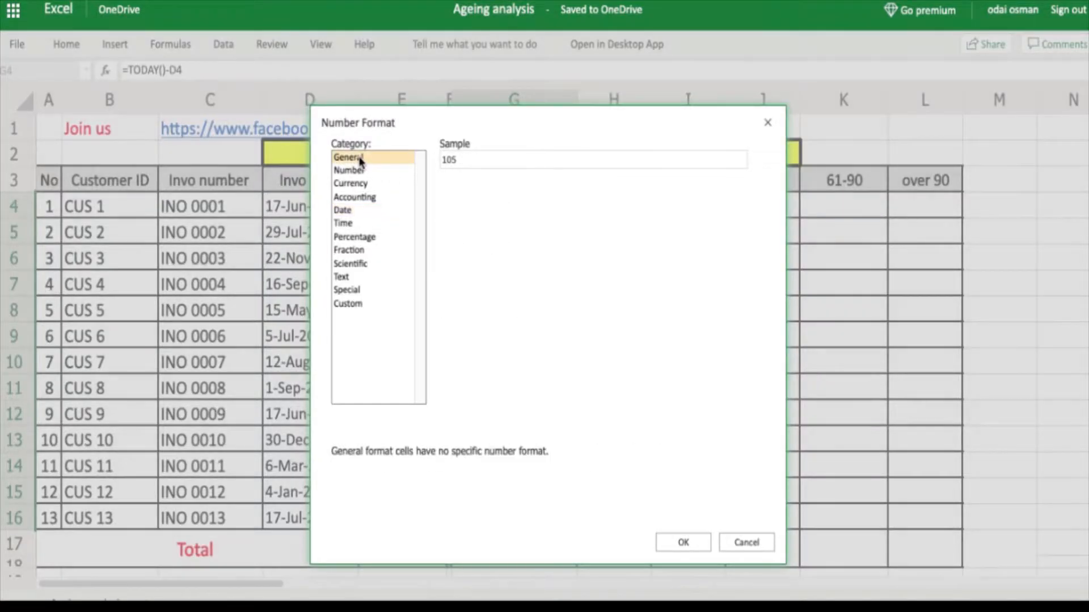
left_click(684, 543)
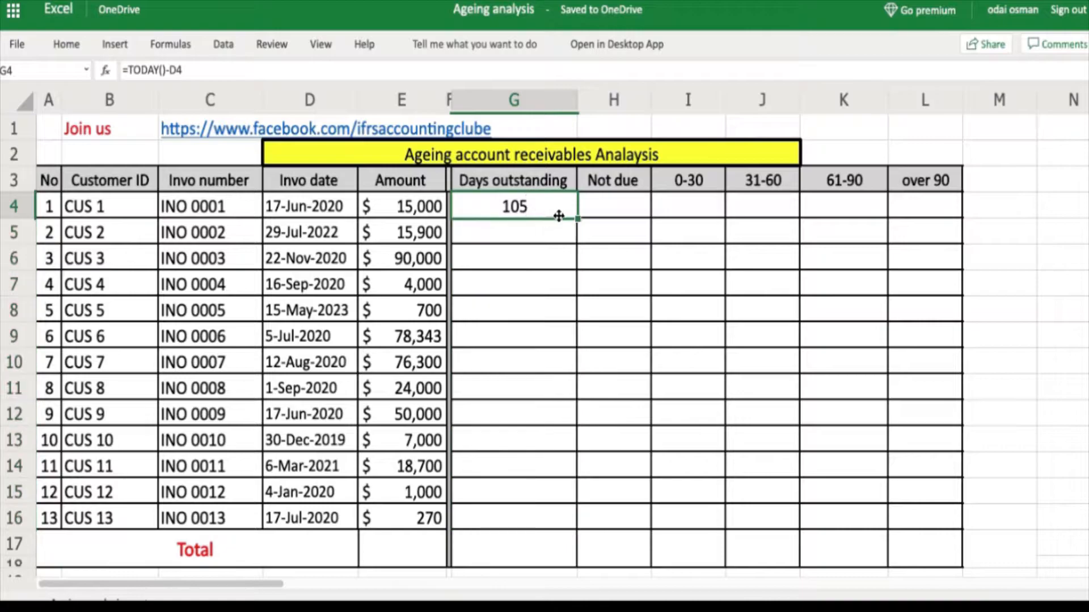
left_click_drag(579, 220, 559, 517)
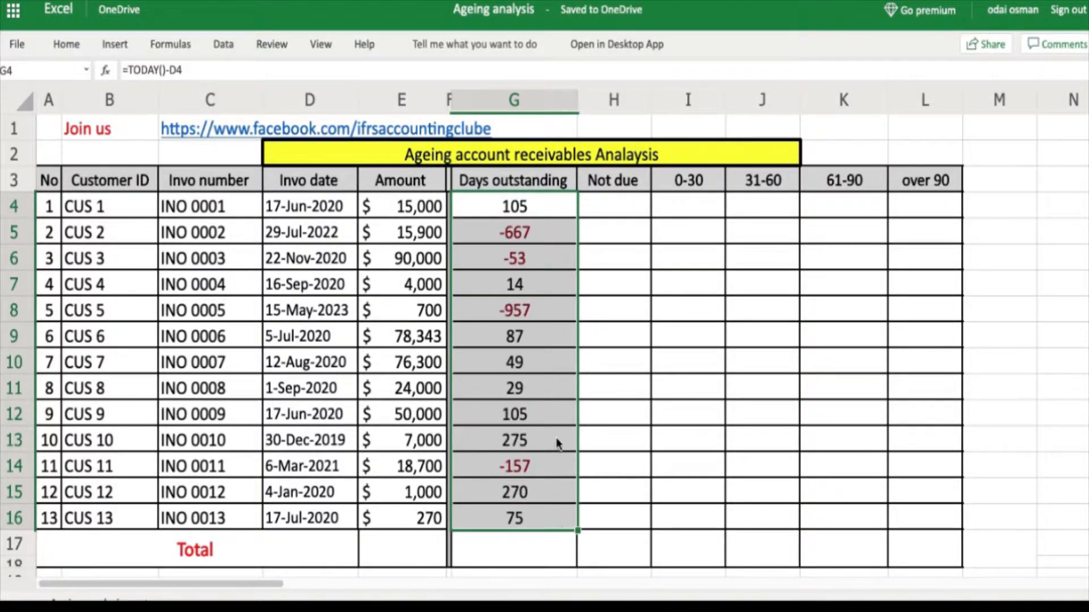
- Examine the negative days outstanding values and the matching invoice amounts of the customers not yet due
left_click(533, 362)
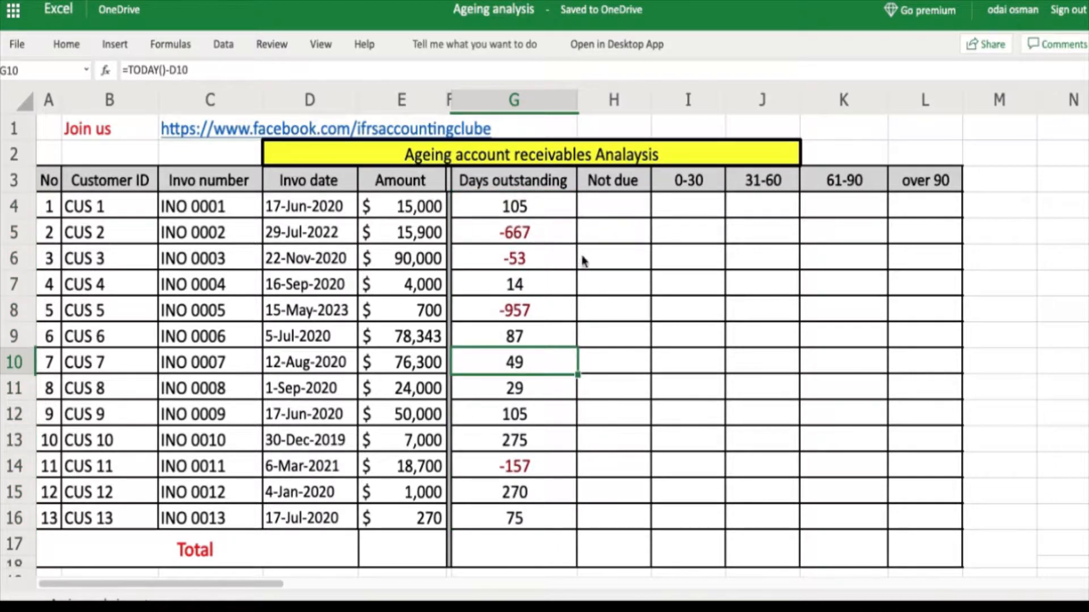
left_click(532, 240)
left_click(525, 261)
left_click(531, 238)
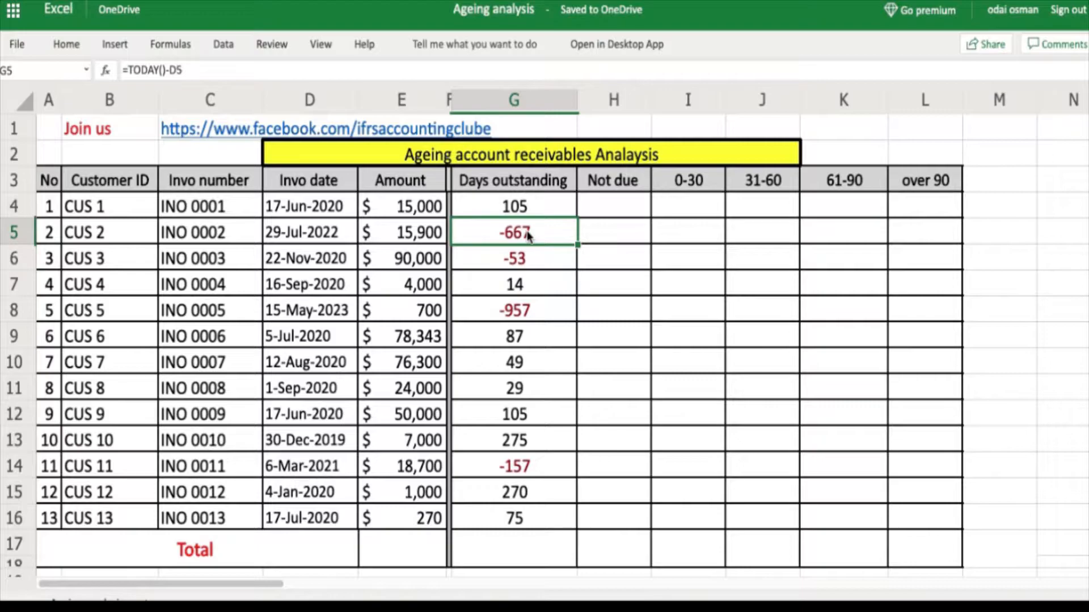
left_click(413, 234)
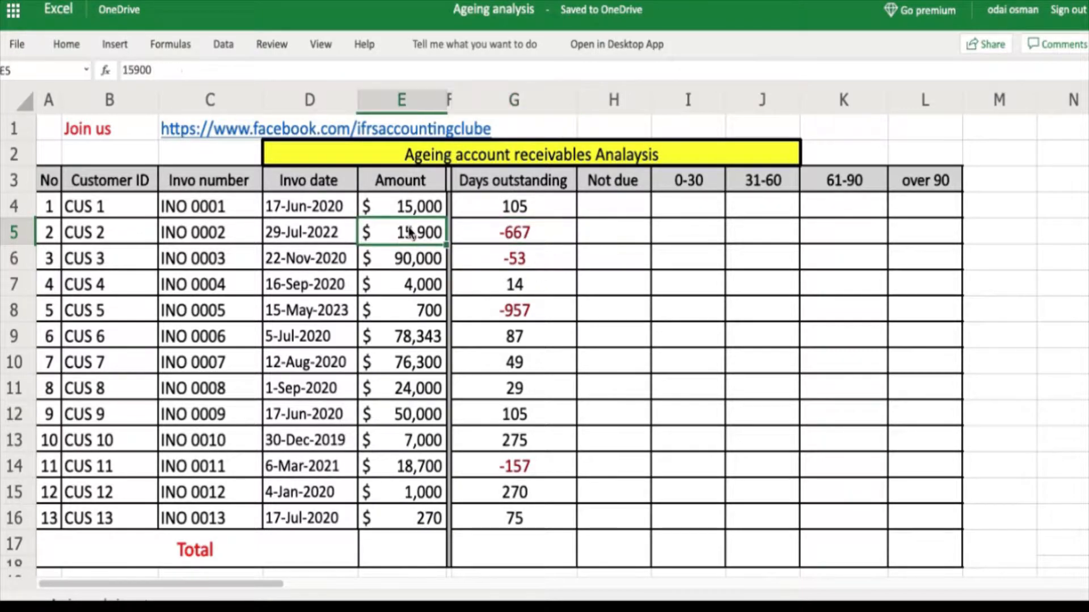
left_click(489, 229)
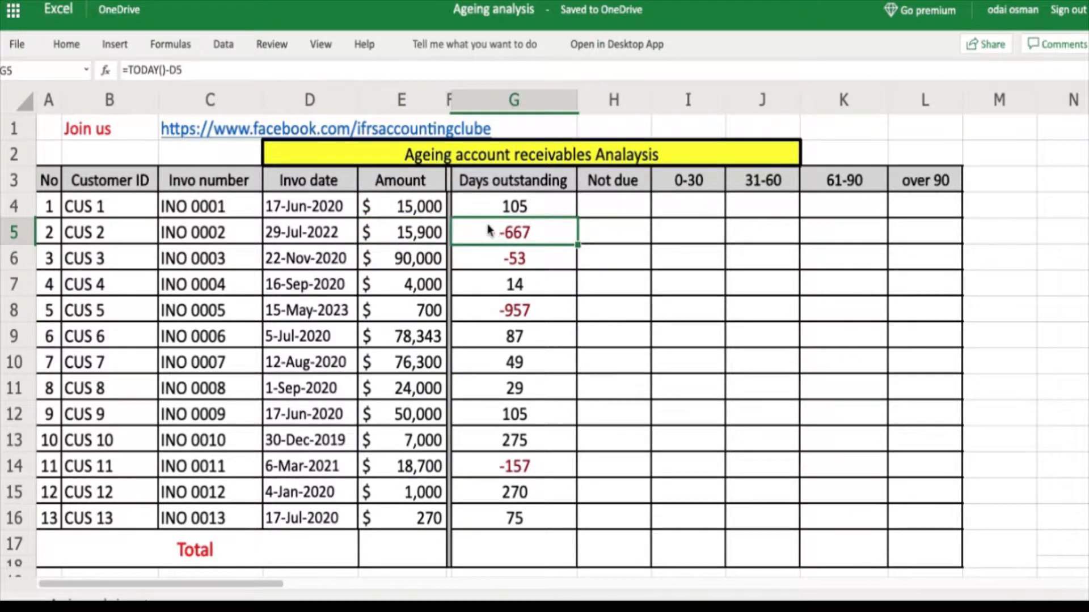
left_click(405, 232)
left_click(434, 312)
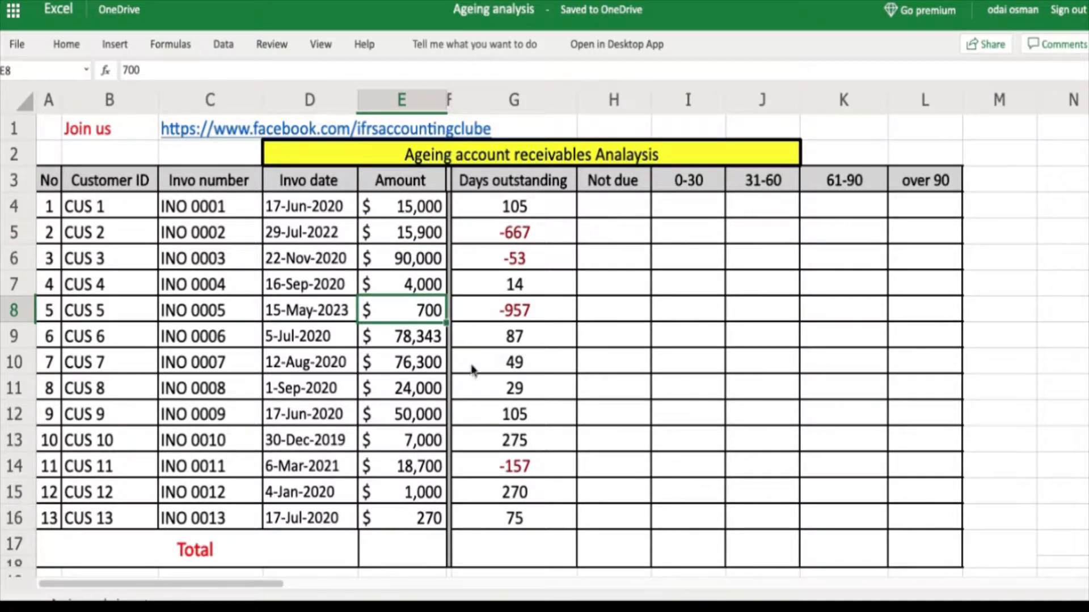
left_click(418, 469)
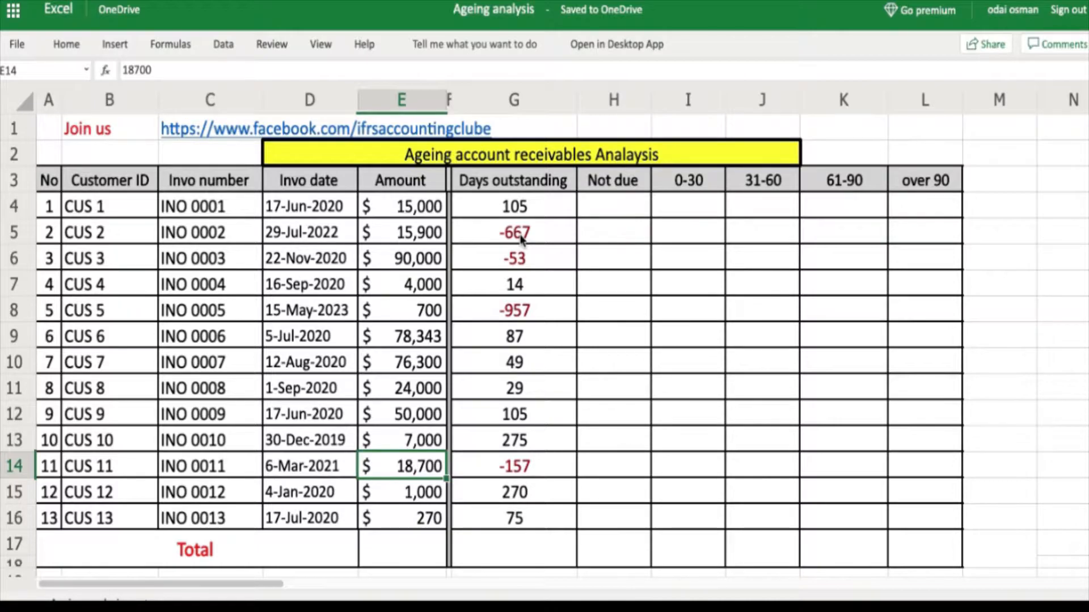
- Replace the formula in G4 with =IF(TODAY()>D4;TODAY()-D4;0) so invoices not yet due return zero days outstanding
left_click(537, 210)
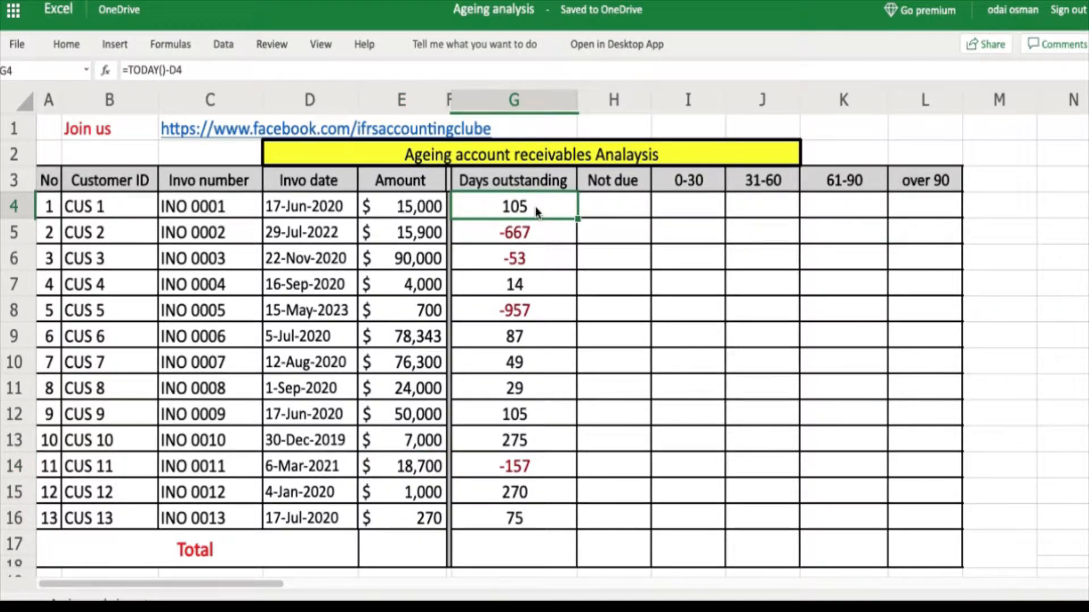
type("=")
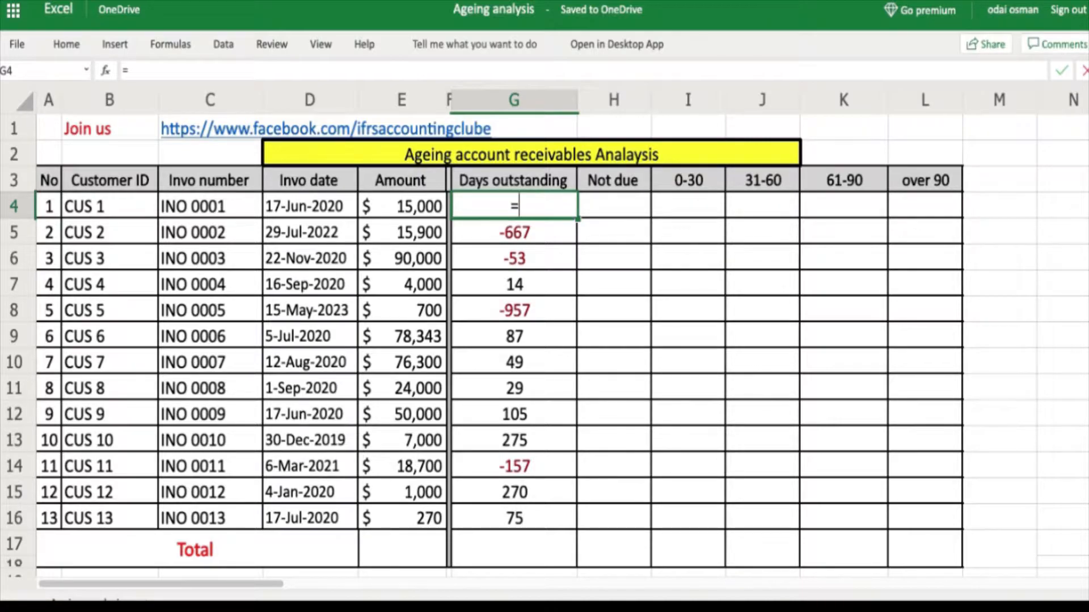
type("if")
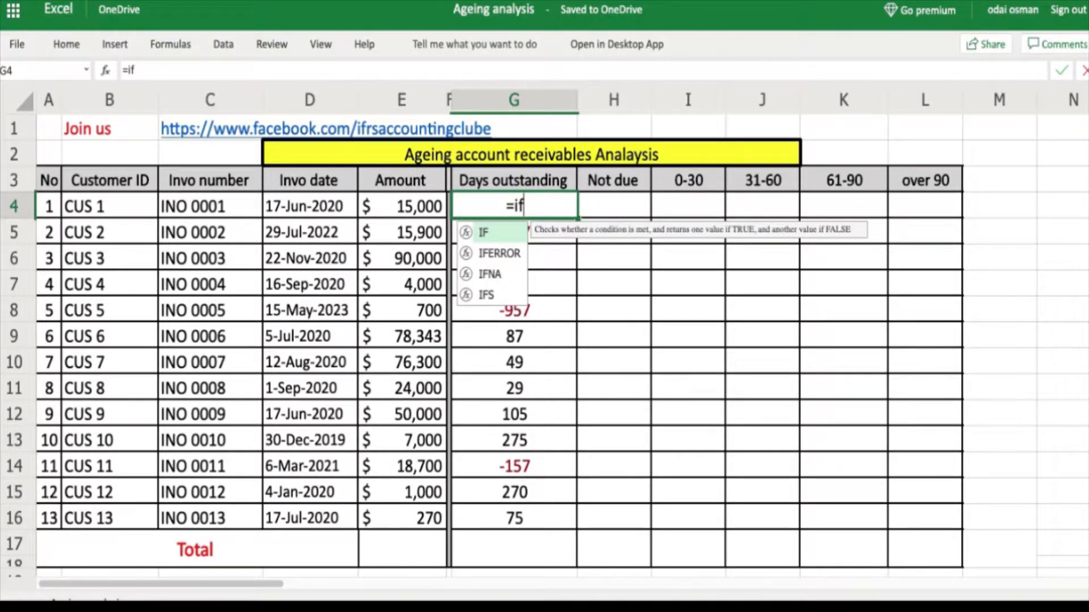
double_click(489, 232)
type("to")
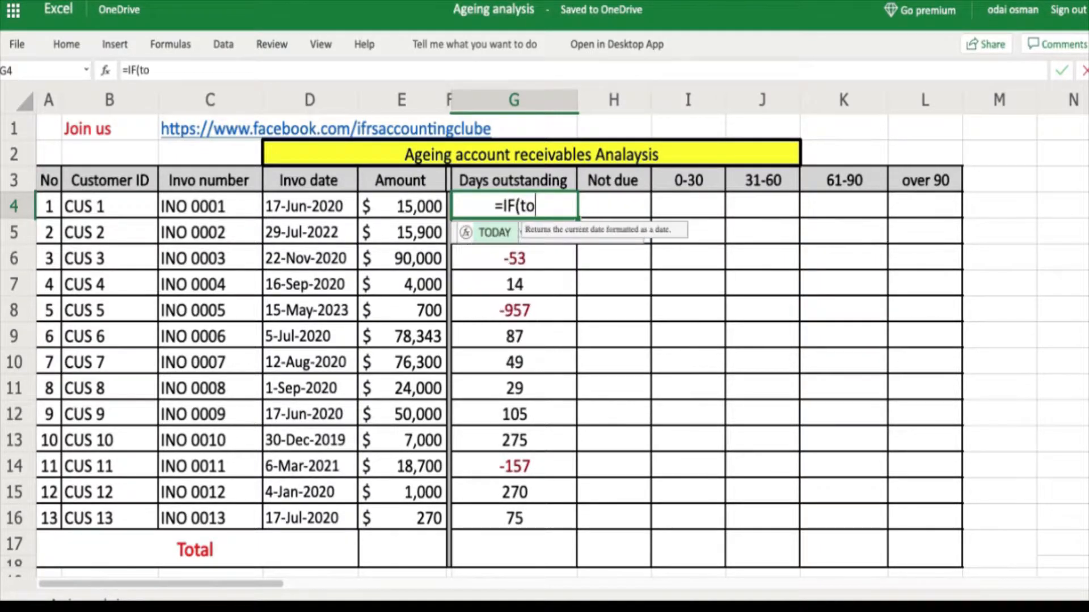
double_click(493, 233)
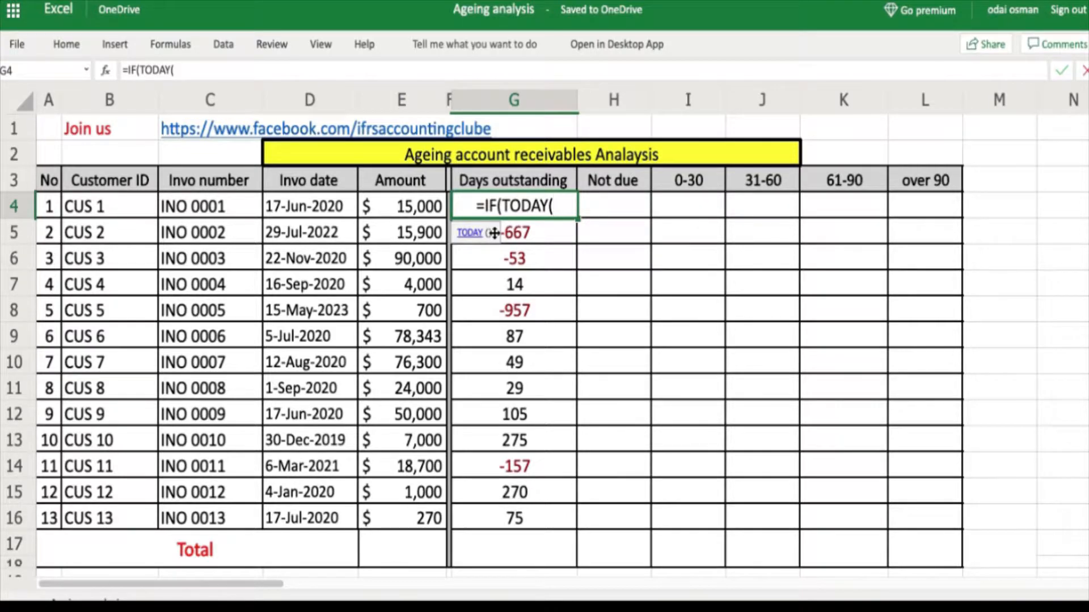
type(")")
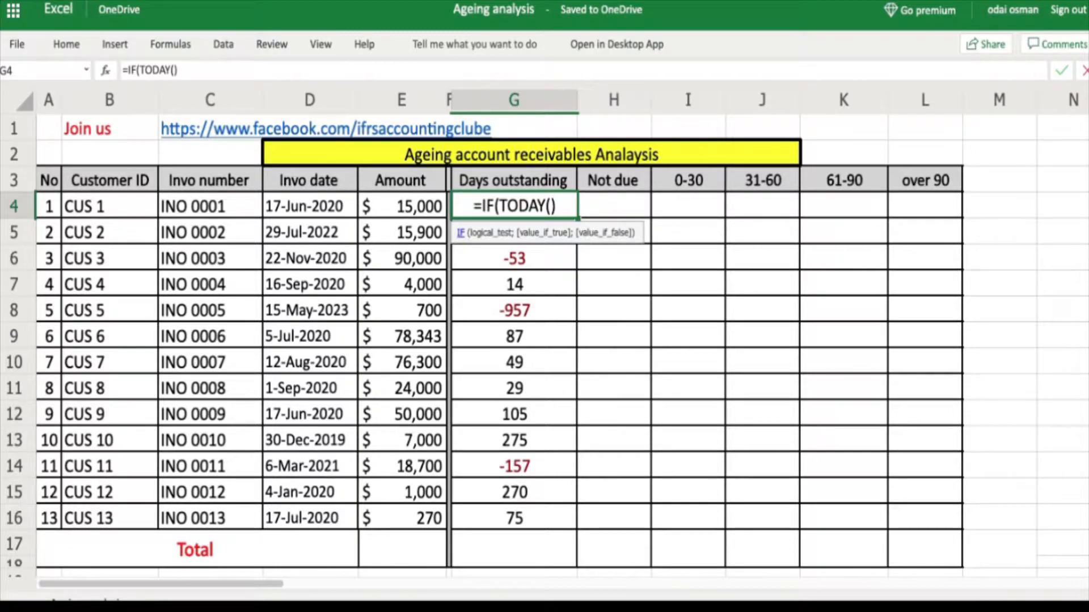
type(">")
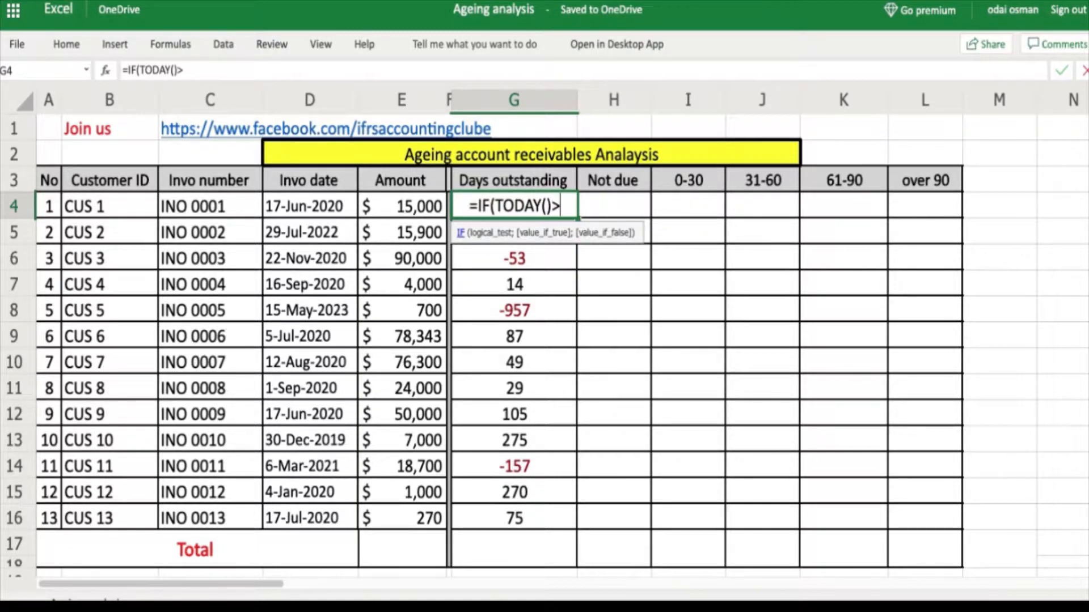
left_click(313, 206)
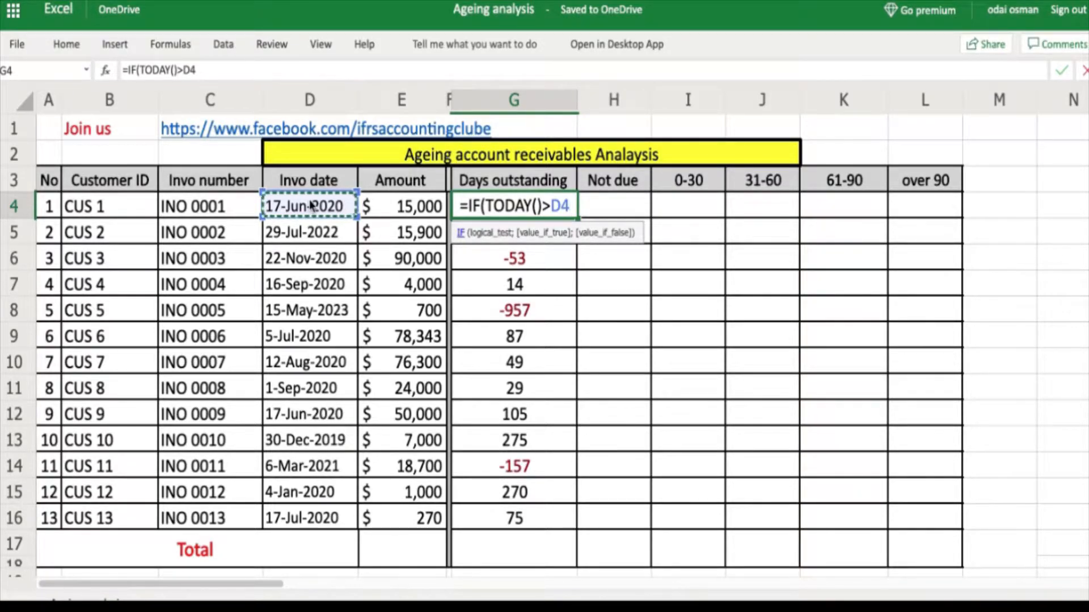
type(";")
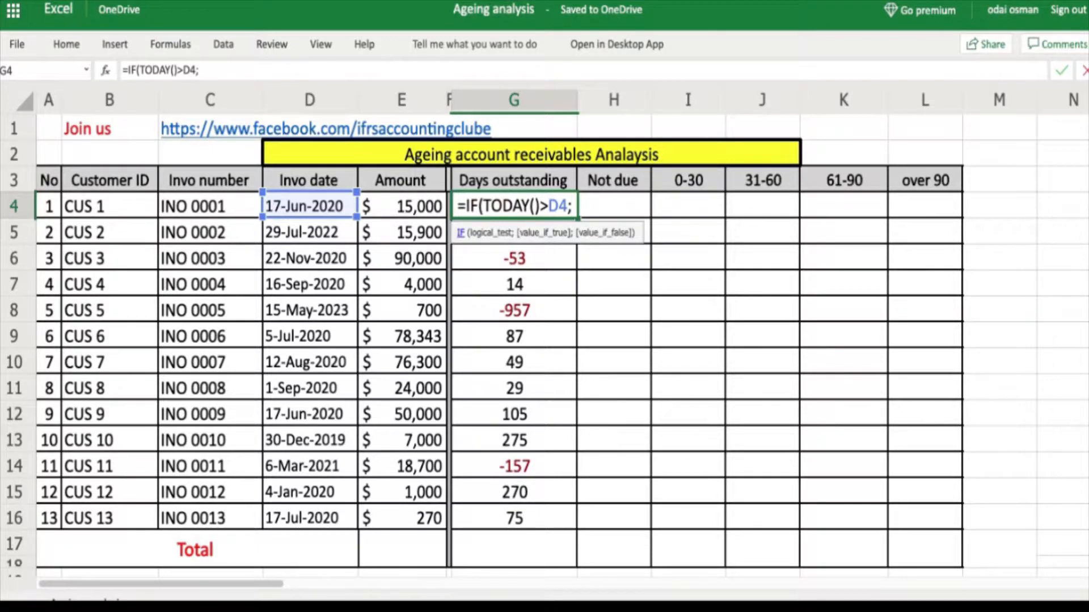
type("tod")
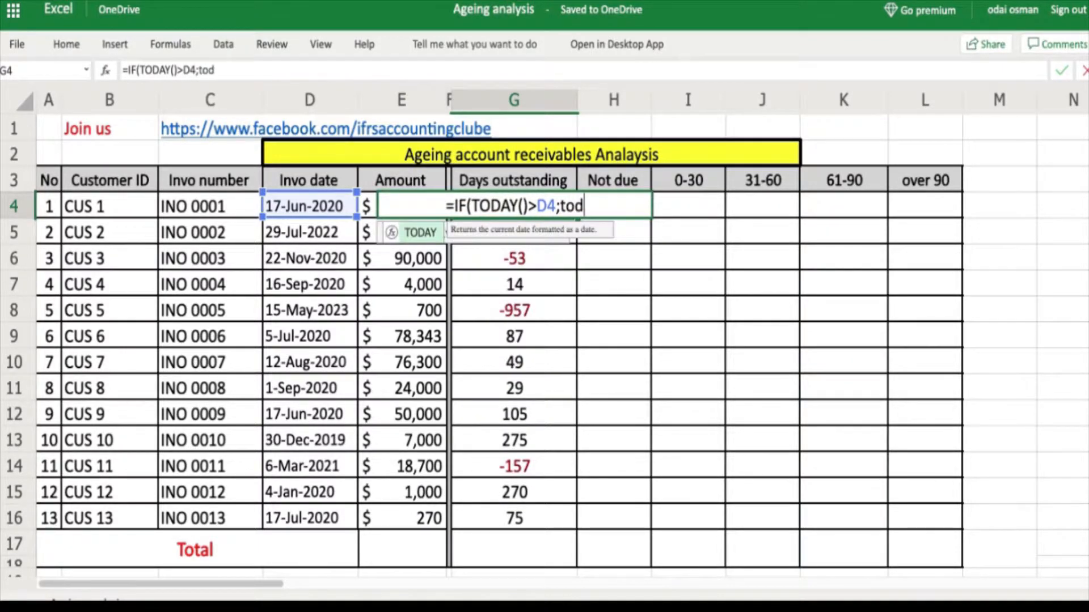
double_click(422, 231)
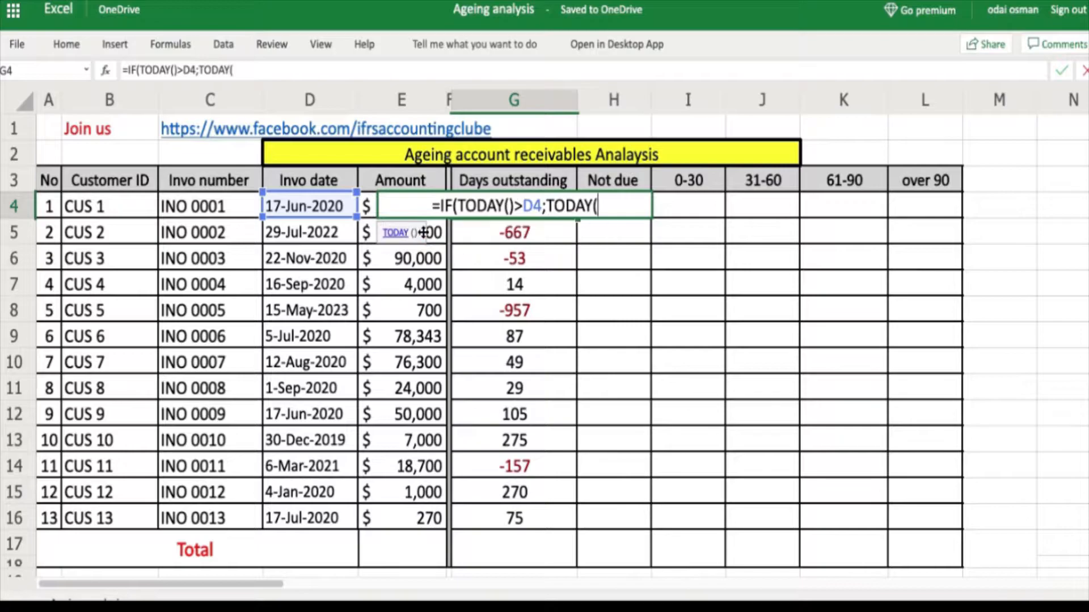
type(")")
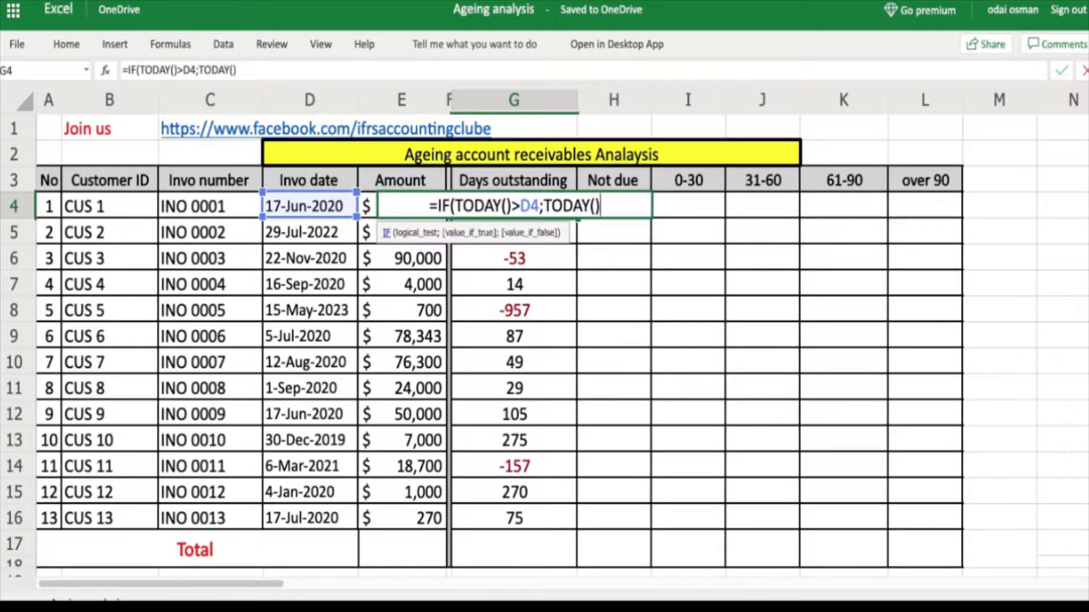
type("-")
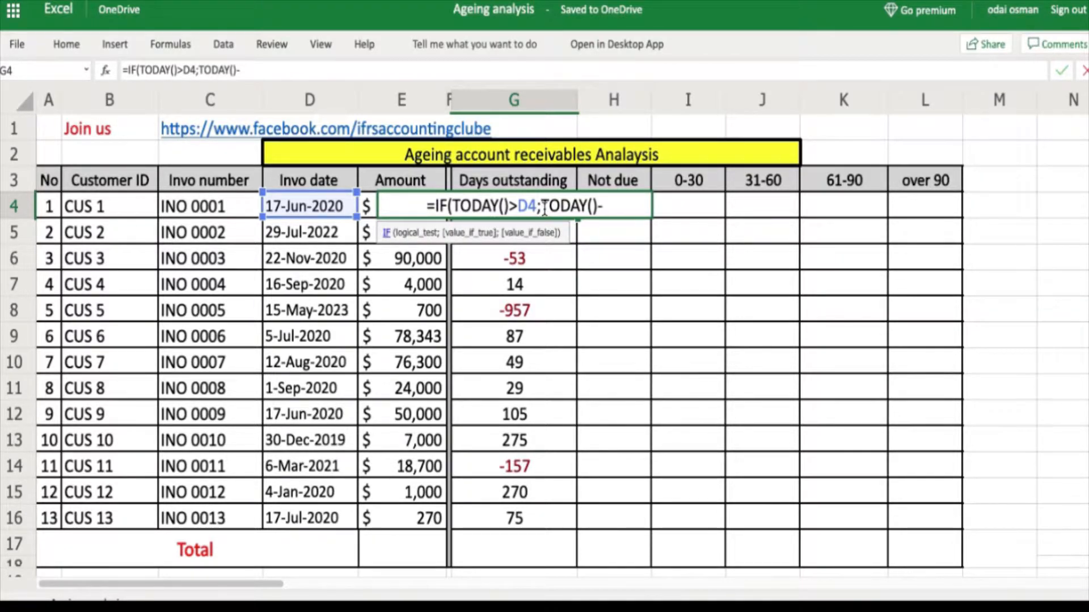
left_click(305, 207)
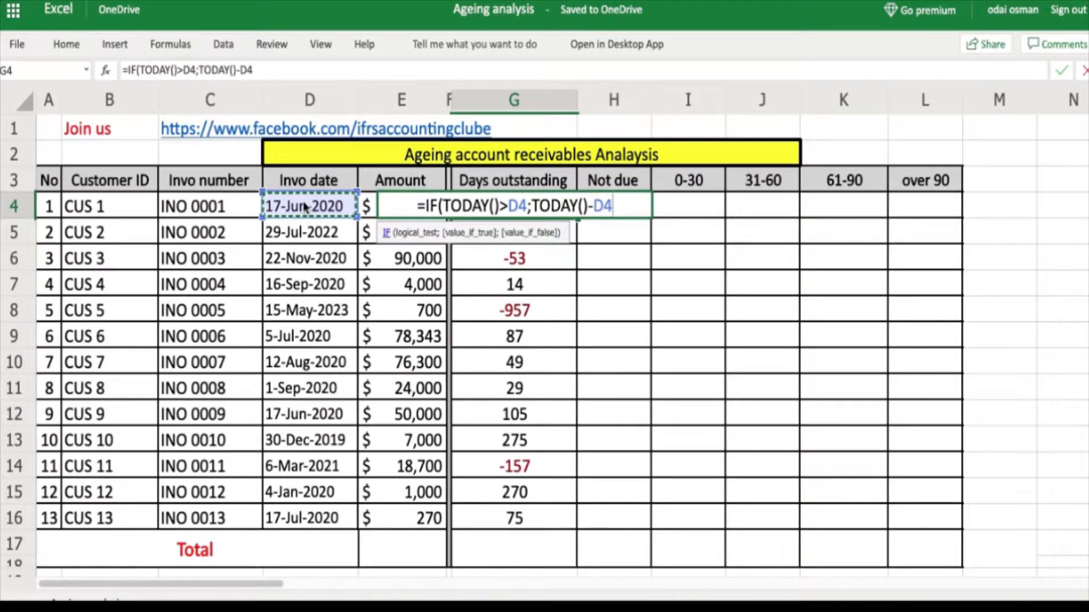
type(";")
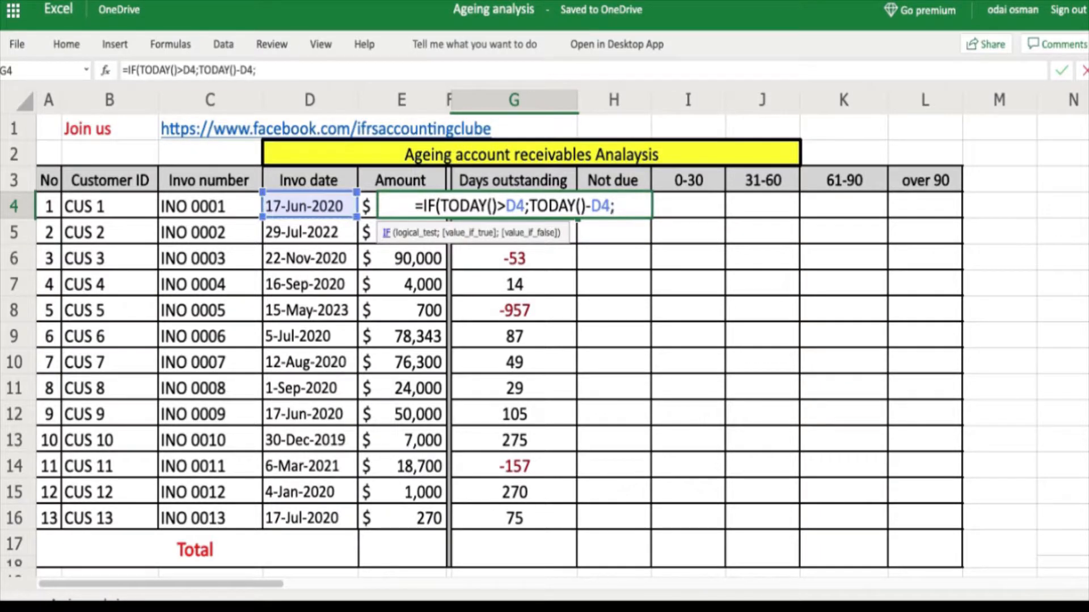
type("0")
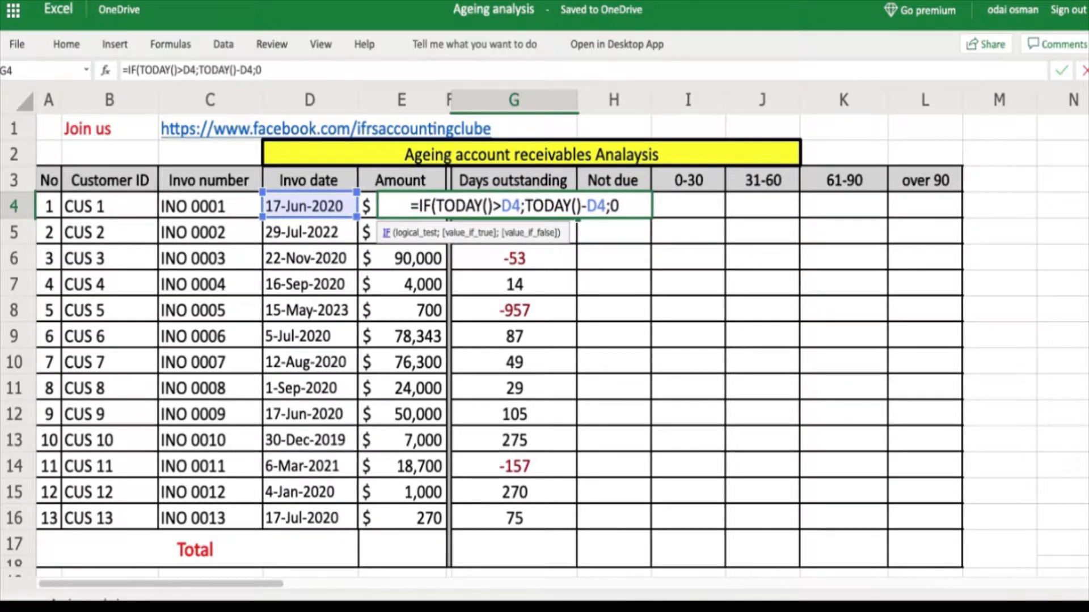
type(")")
key("Return")
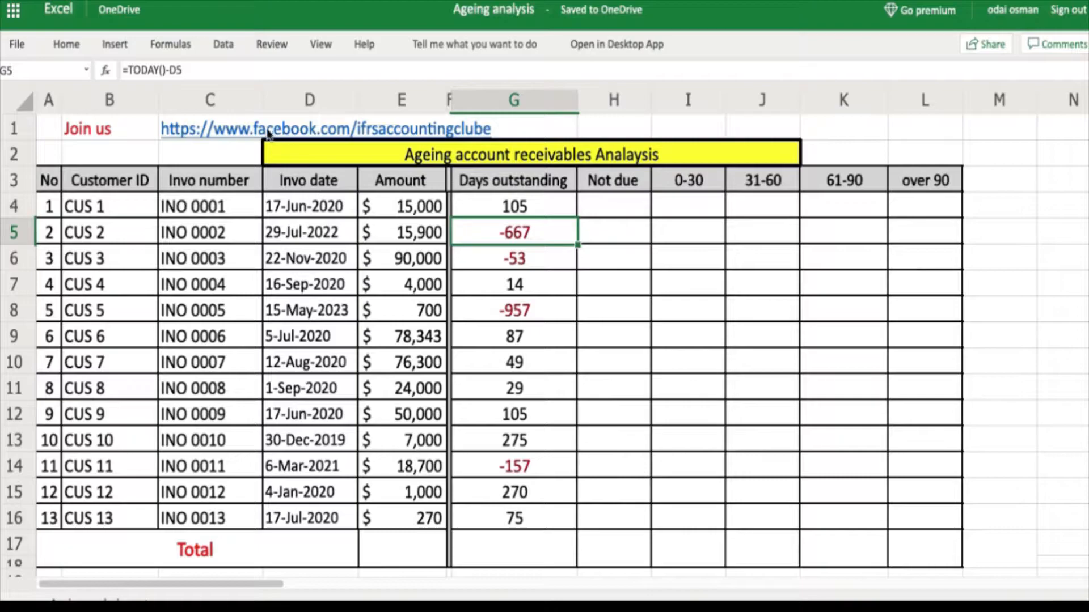
- Fill the revised days outstanding formula from G4 down to G16 and check the cells for CUS 2 and CUS 3
left_click(515, 206)
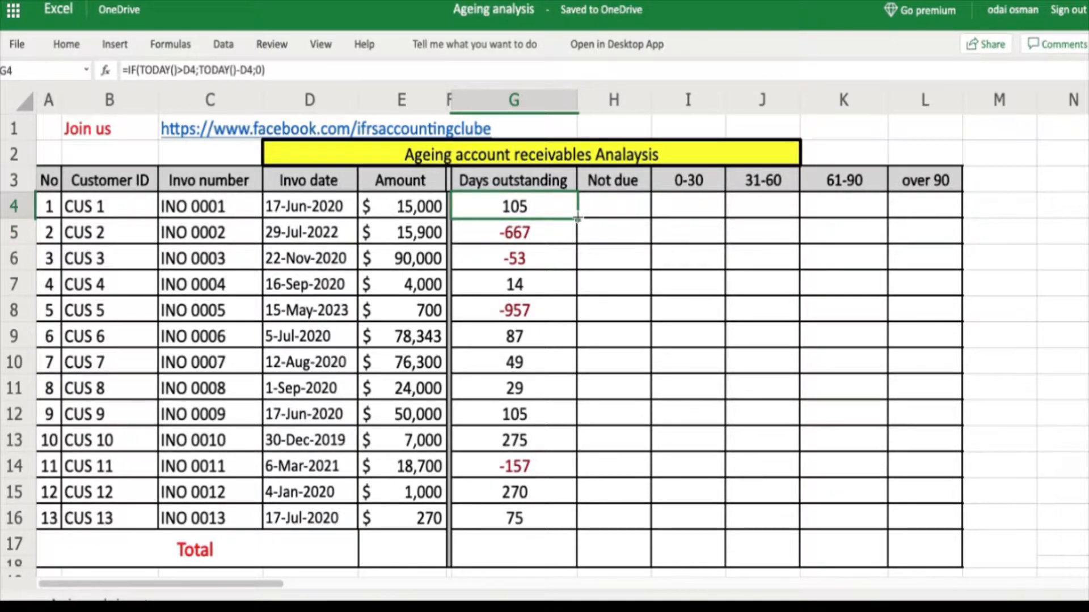
left_click_drag(578, 220, 564, 518)
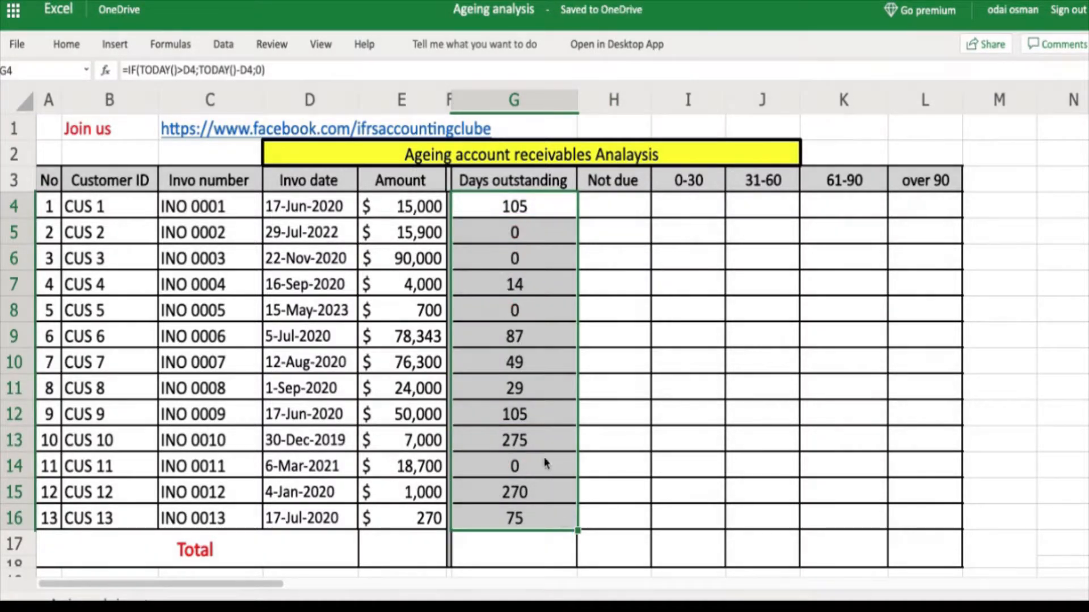
left_click(521, 251)
left_click(522, 235)
left_click(527, 261)
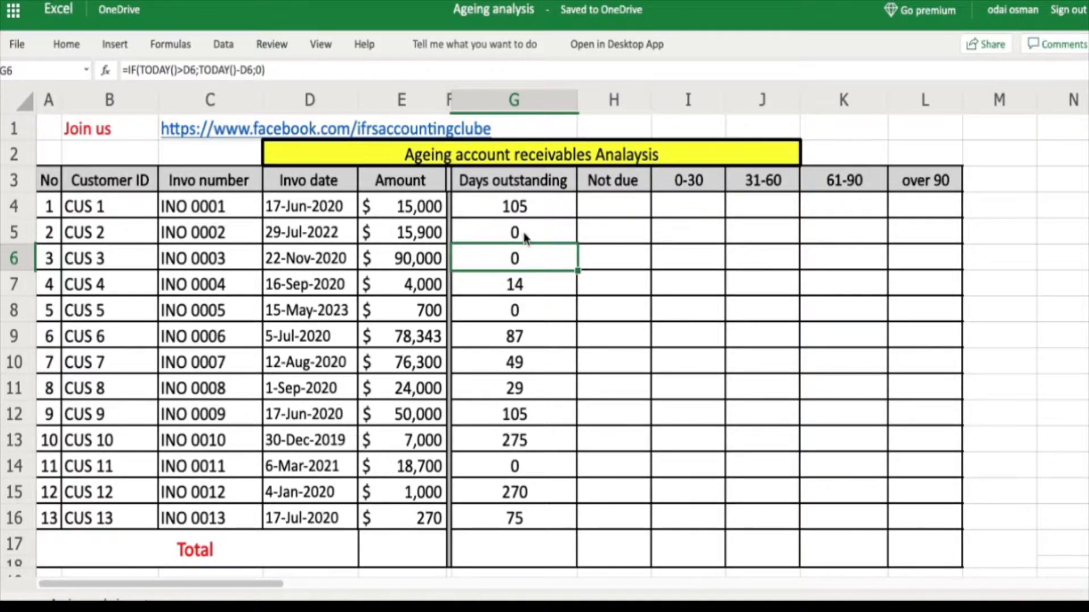
- Enter the formula =IF(G4=0;E4;0) in H4 to calculate the first invoice's Not due amount
left_click(613, 207)
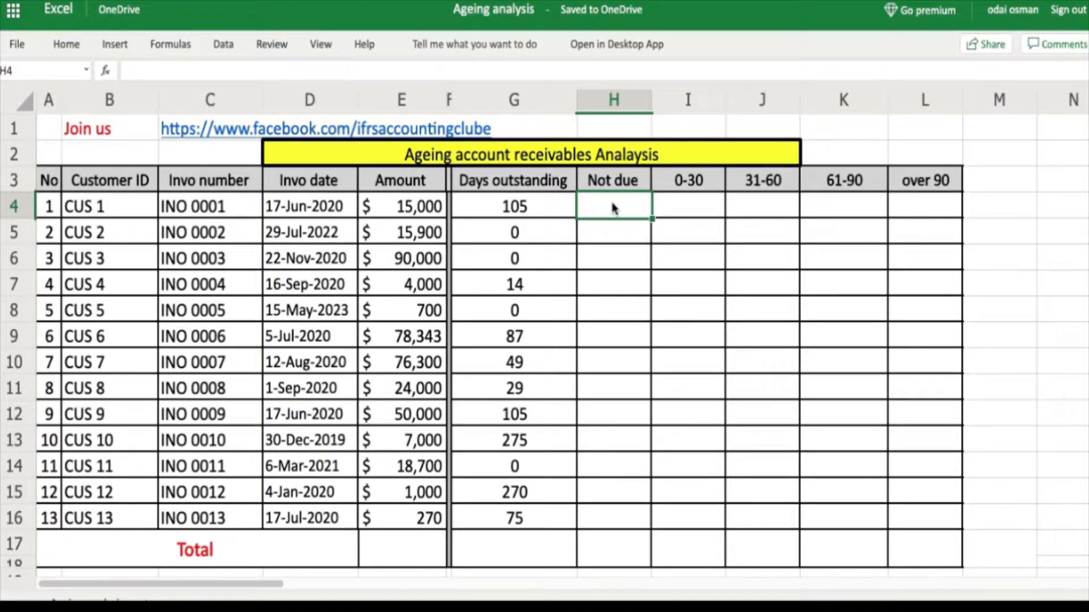
double_click(614, 207)
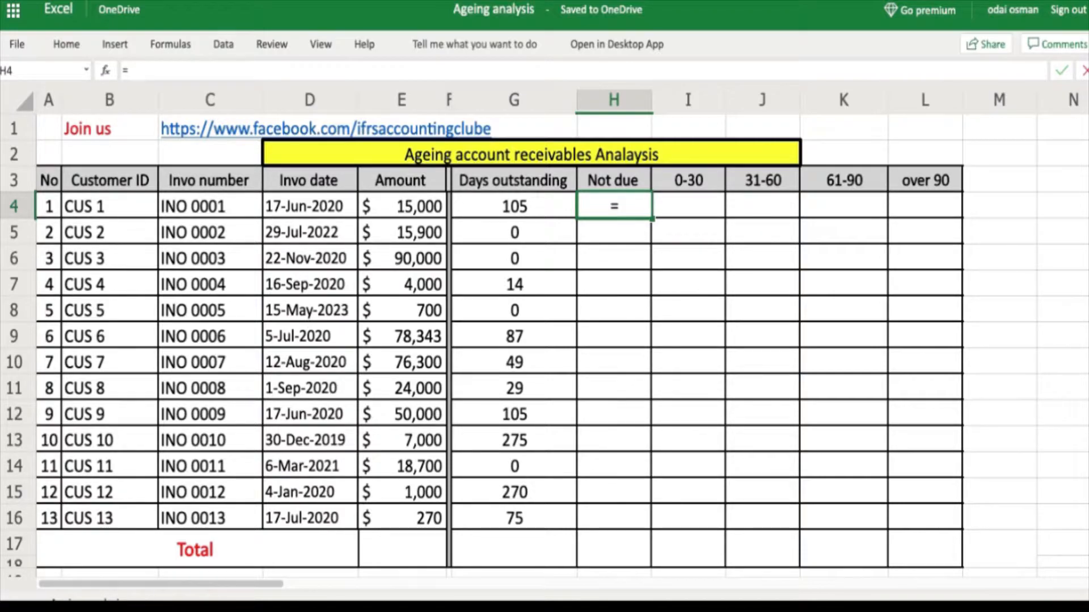
type("if")
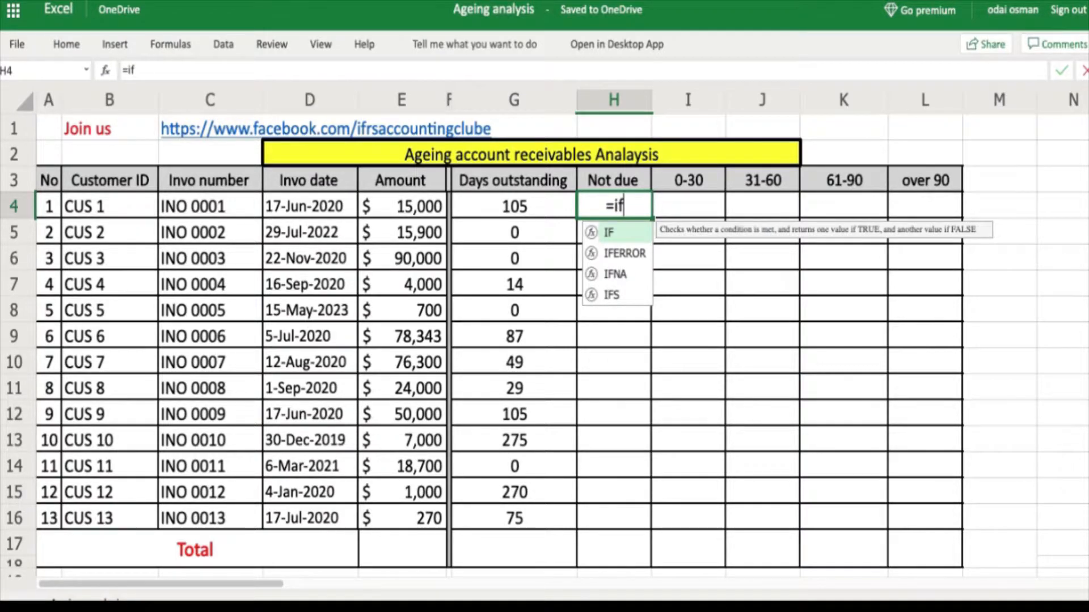
double_click(628, 233)
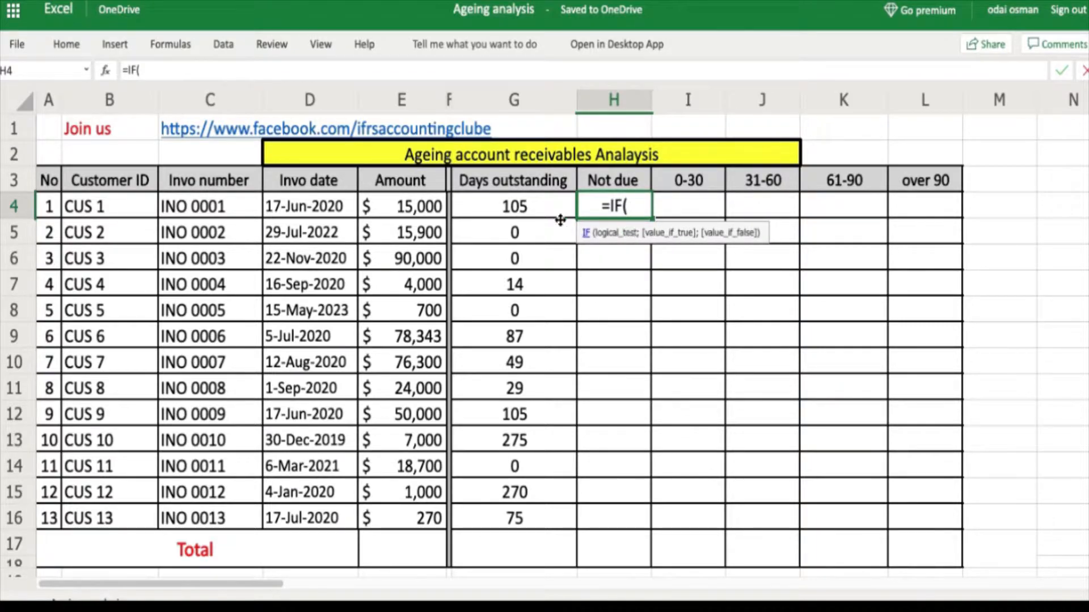
left_click(519, 208)
type("=0")
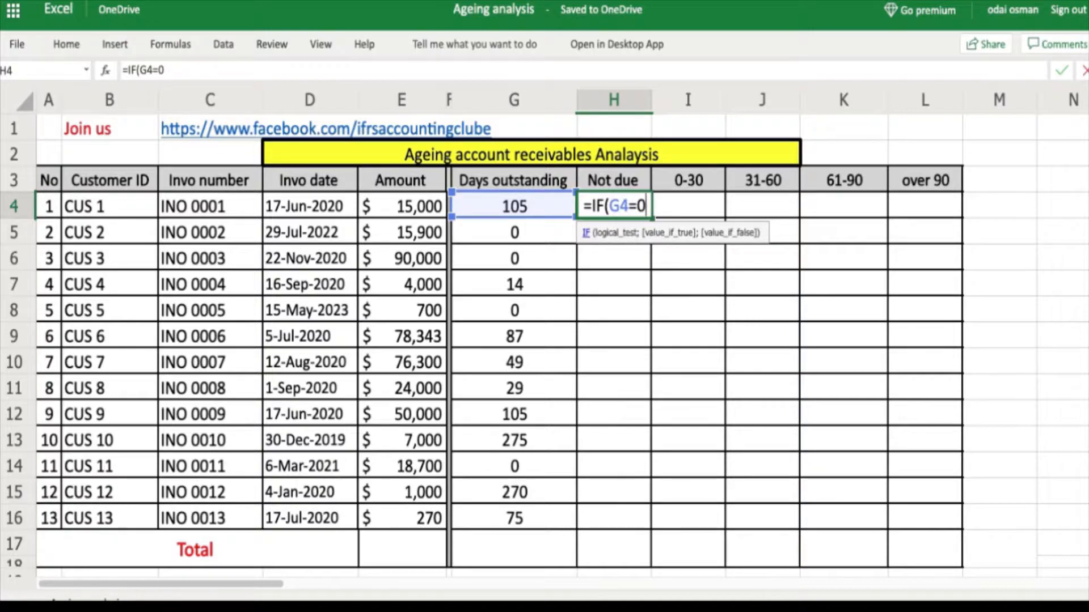
type(";")
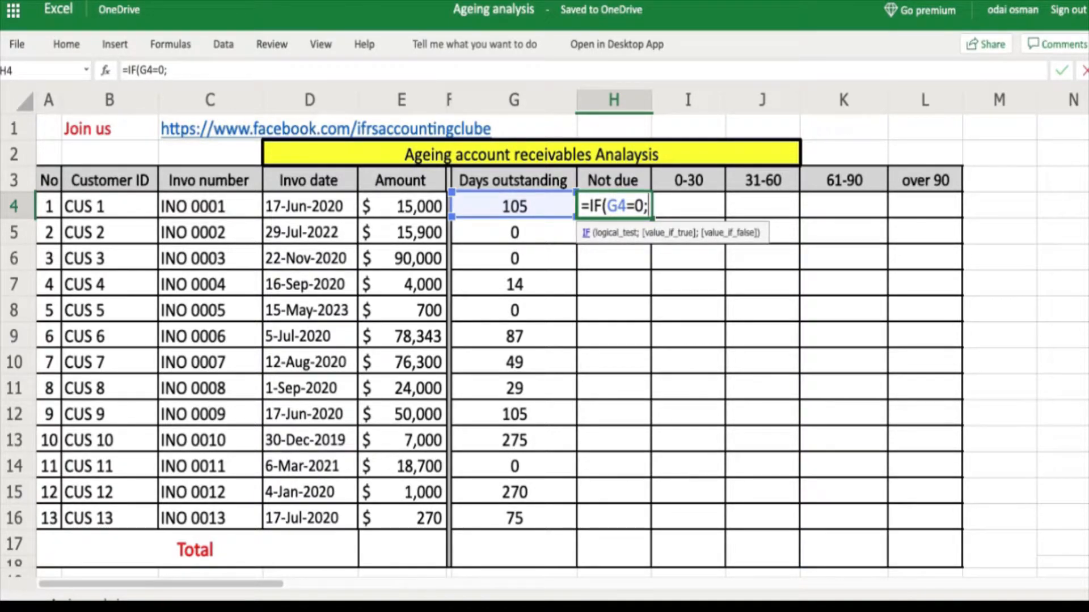
left_click(424, 207)
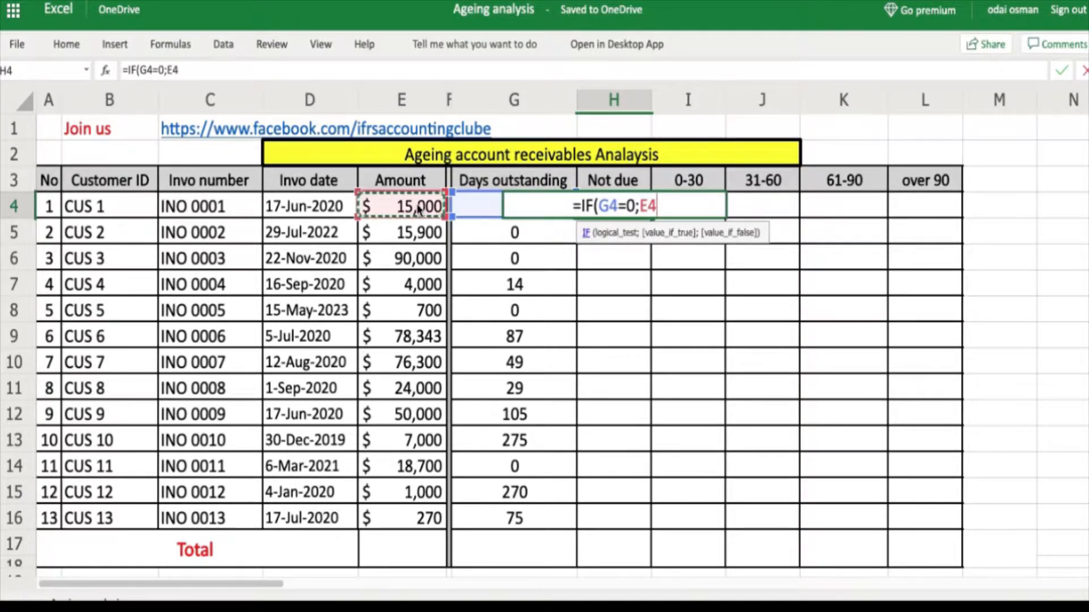
type(";")
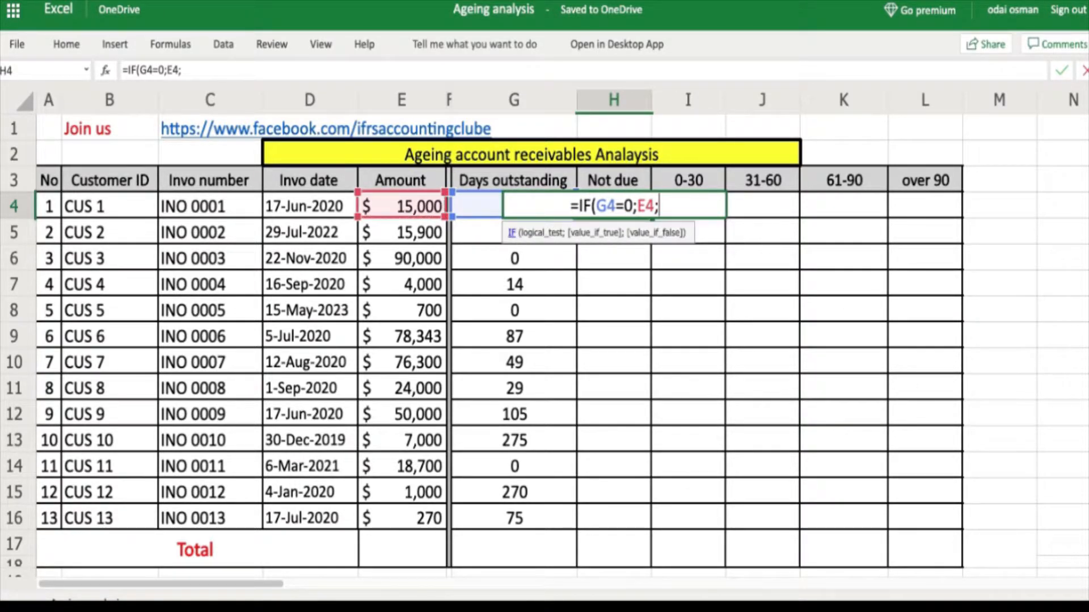
type("0)")
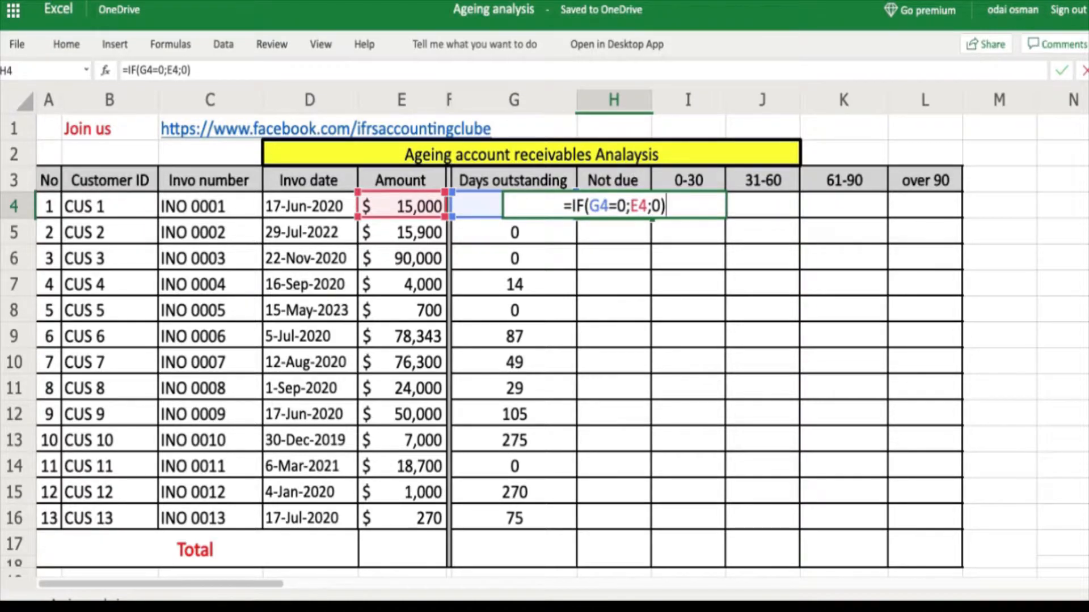
key("Return")
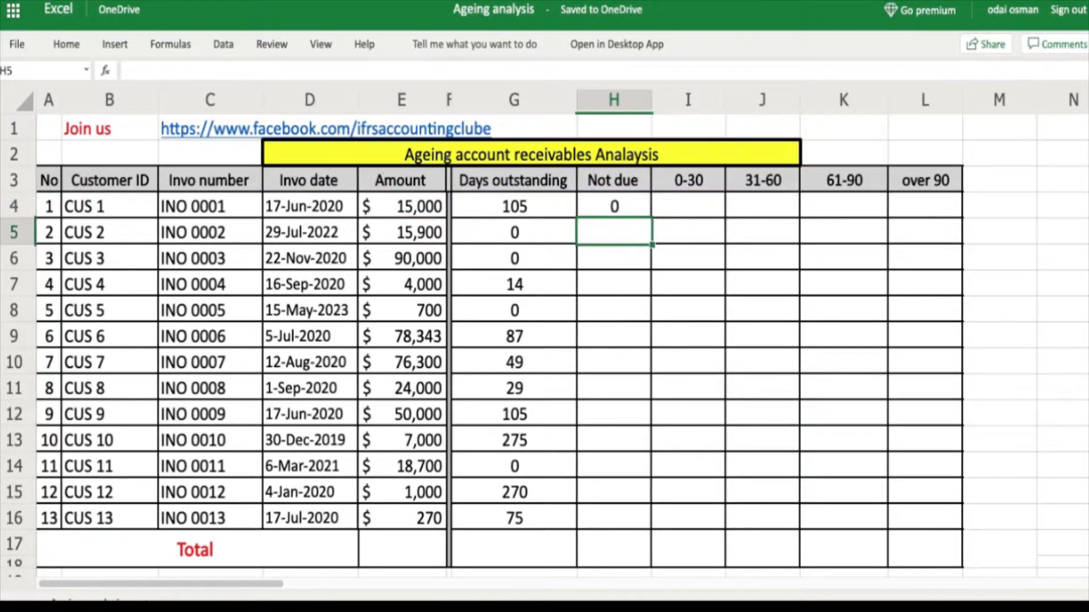
- Fill the Not due formula from H4 down to H16 and check the amounts for CUS 2 and CUS 3 against the invoice data
left_click(637, 214)
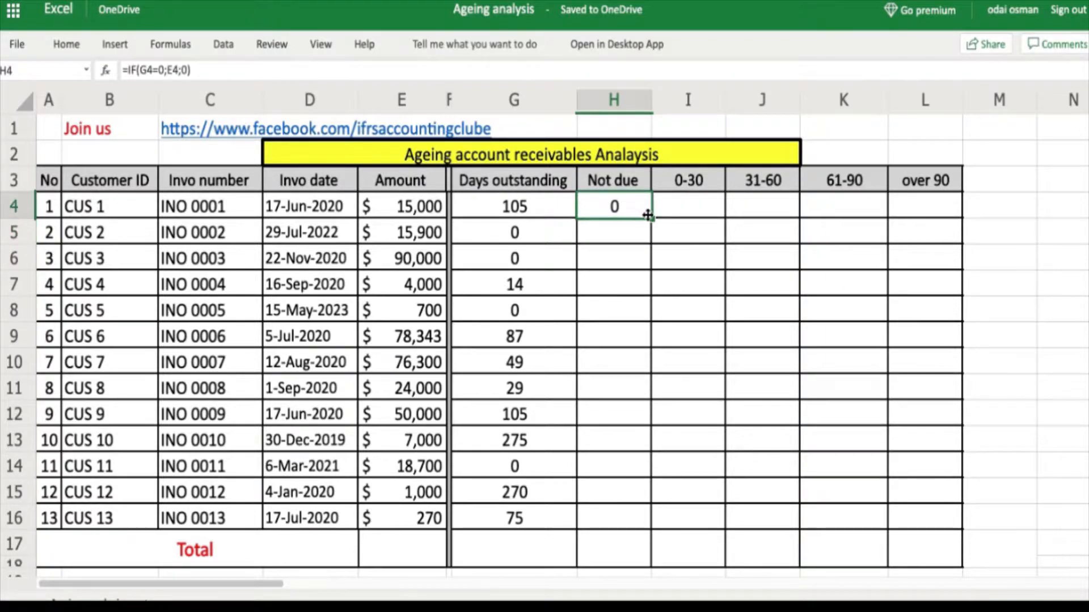
left_click_drag(652, 218, 647, 528)
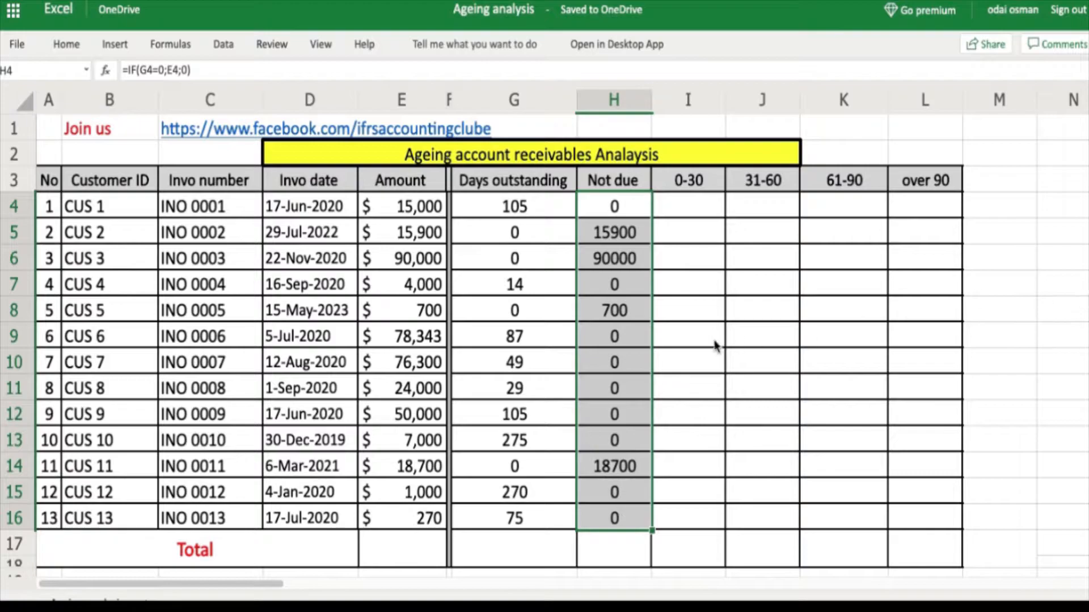
left_click(635, 237)
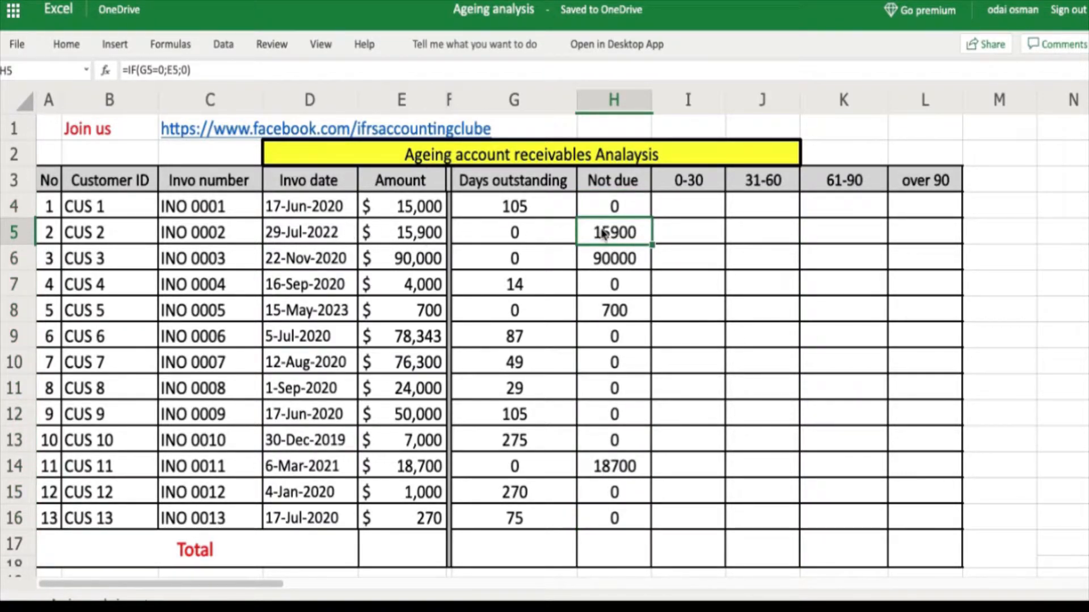
left_click(322, 235)
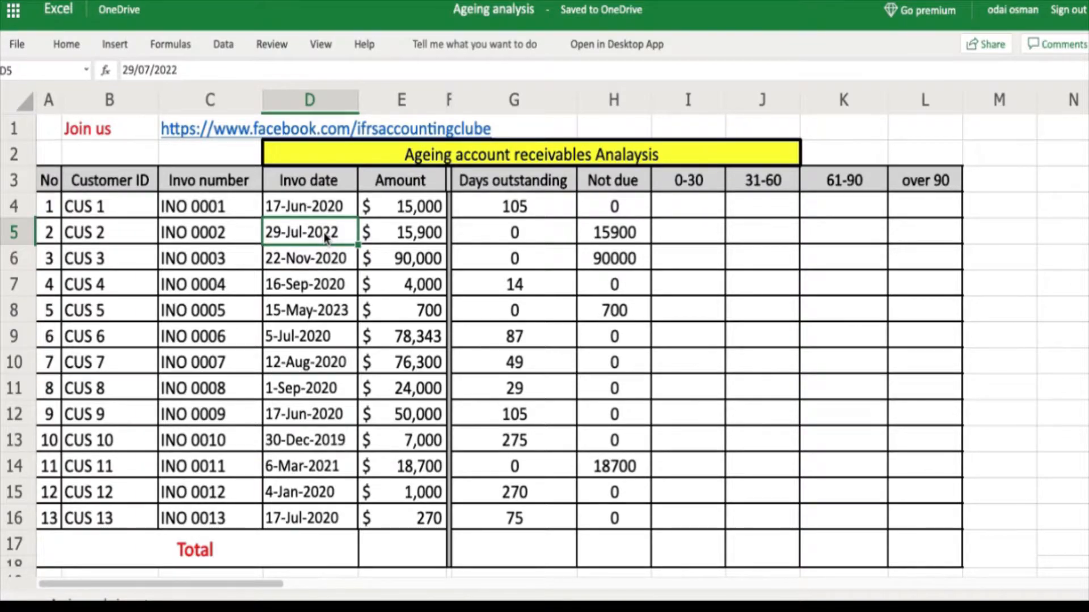
left_click(601, 261)
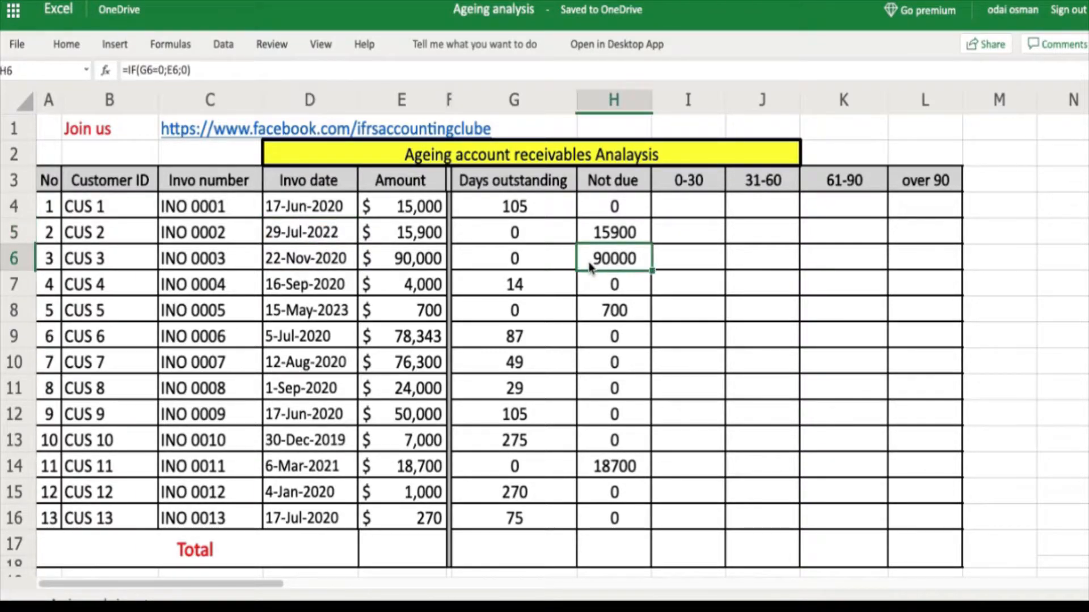
- Check the Not due amounts for CUS 3, CUS 5 and CUS 11, comparing CUS 3 and CUS 11 with their invoice dates
left_click(329, 256)
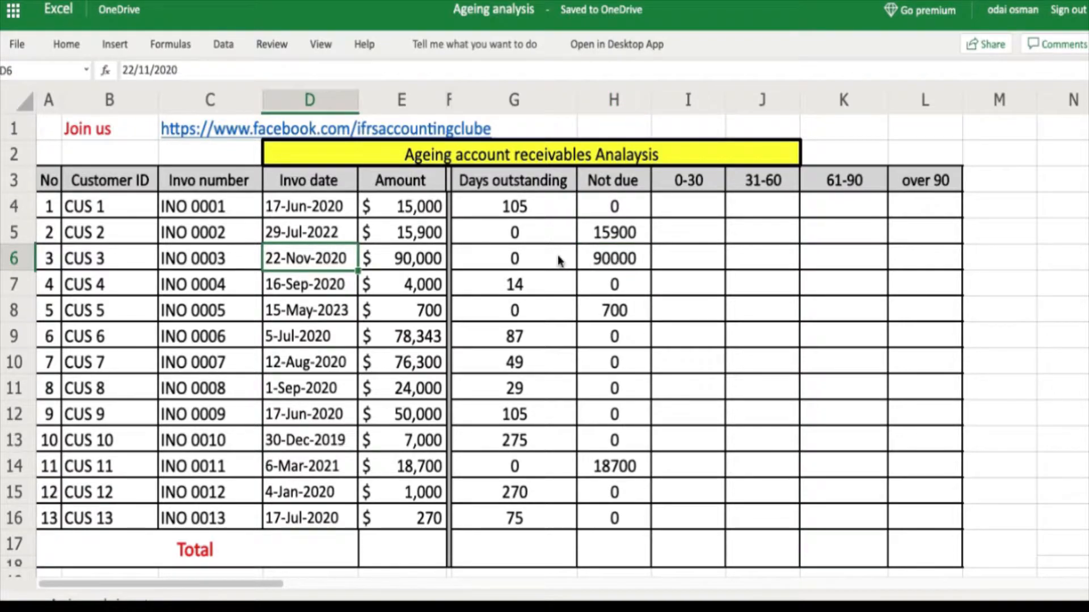
left_click(601, 261)
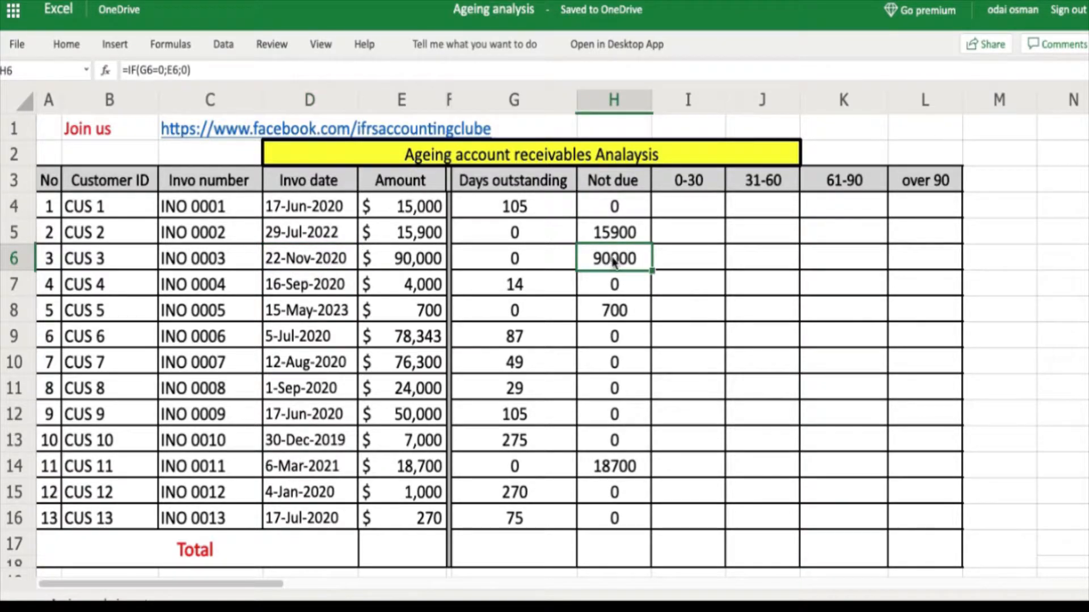
left_click(309, 261)
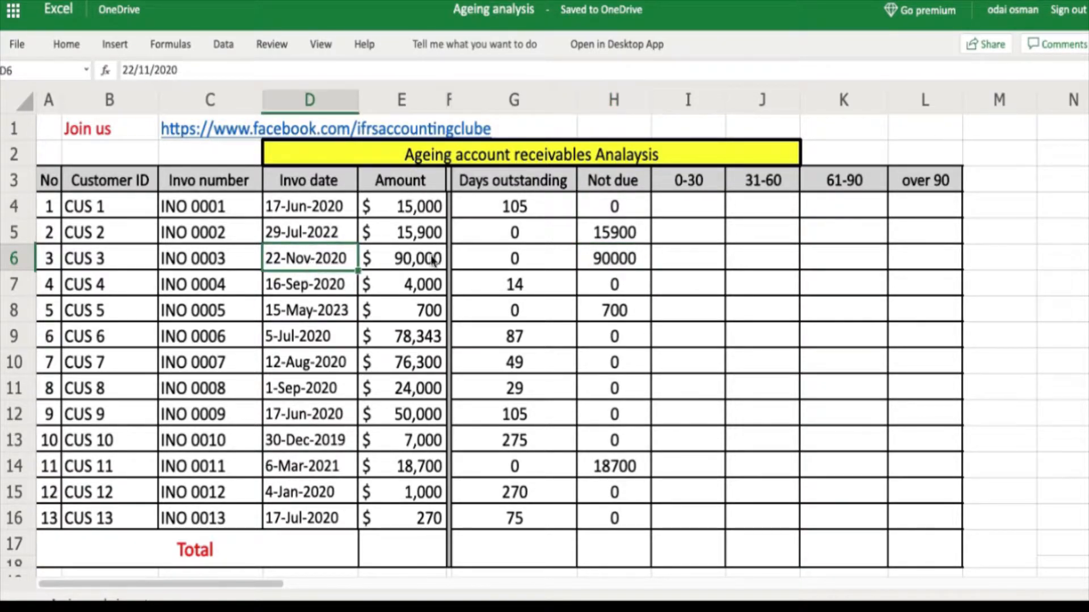
left_click(615, 311)
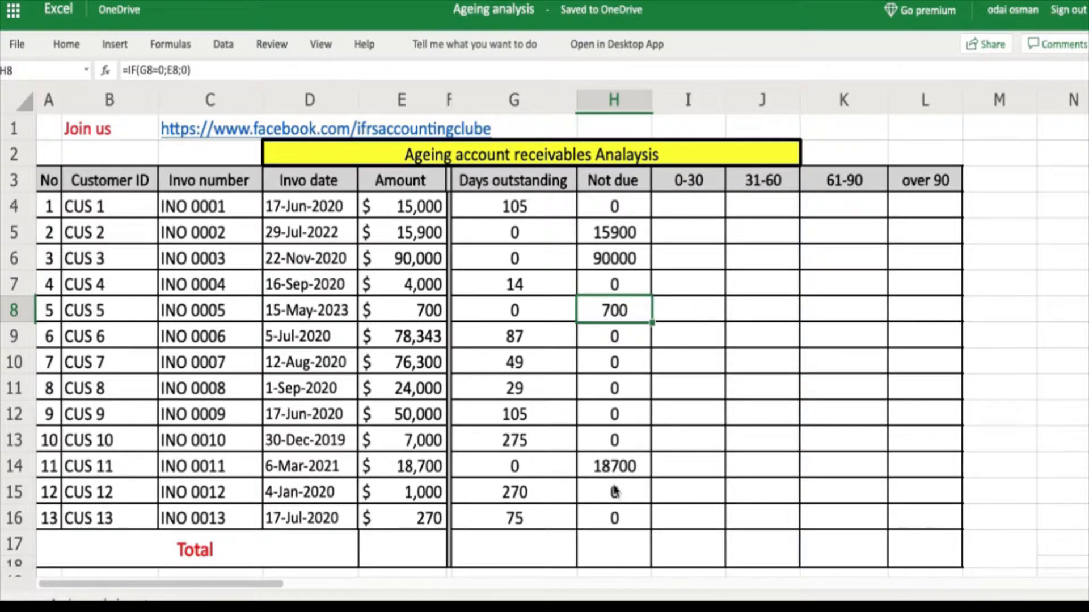
left_click(623, 465)
left_click(320, 467)
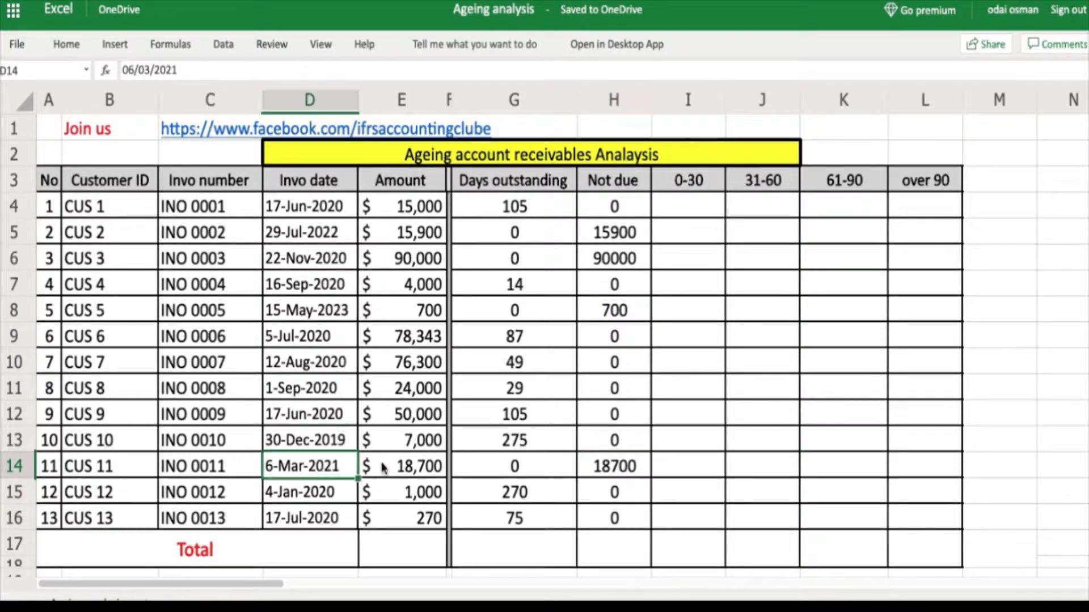
- Enter the formula =IF(AND(G4<=30;G4>0);E4;0) in I4 to allocate the first invoice's amount to the 0-30 bucket
left_click(691, 211)
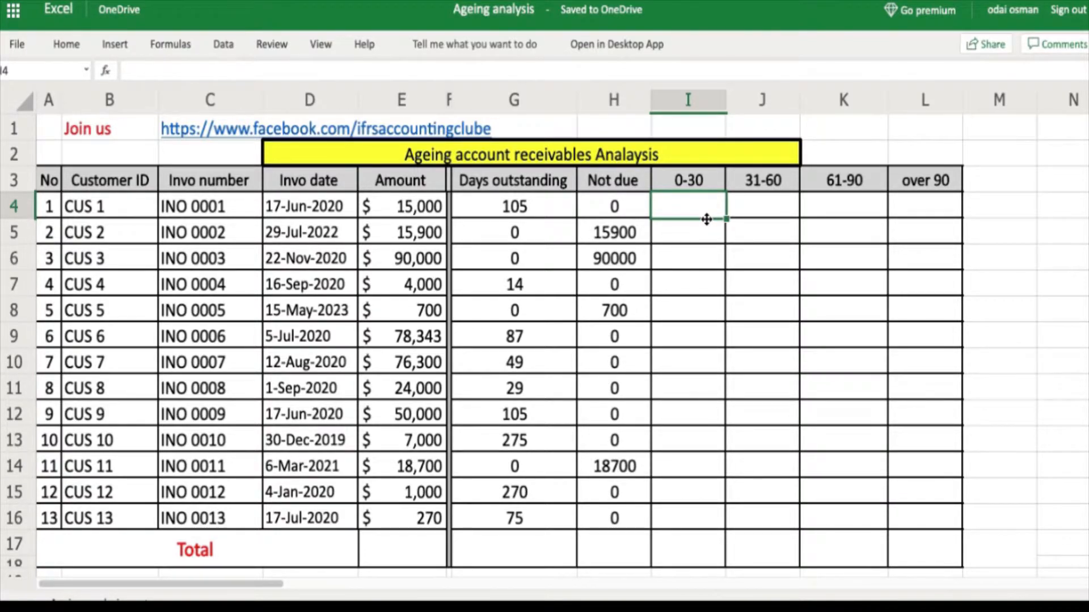
type("=if")
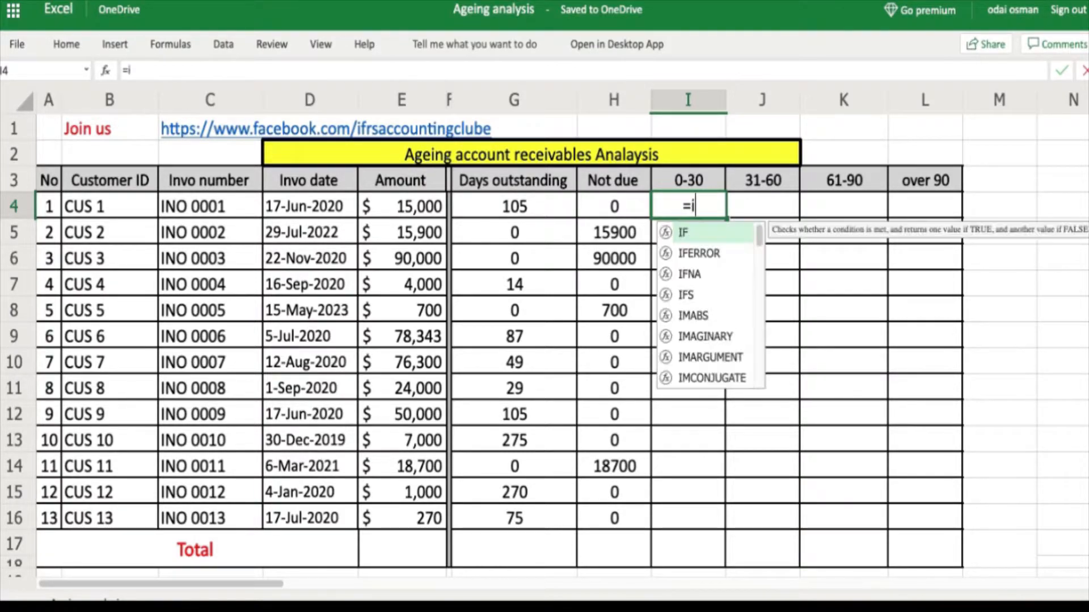
double_click(688, 231)
type("and")
key("Tab")
left_click(530, 205)
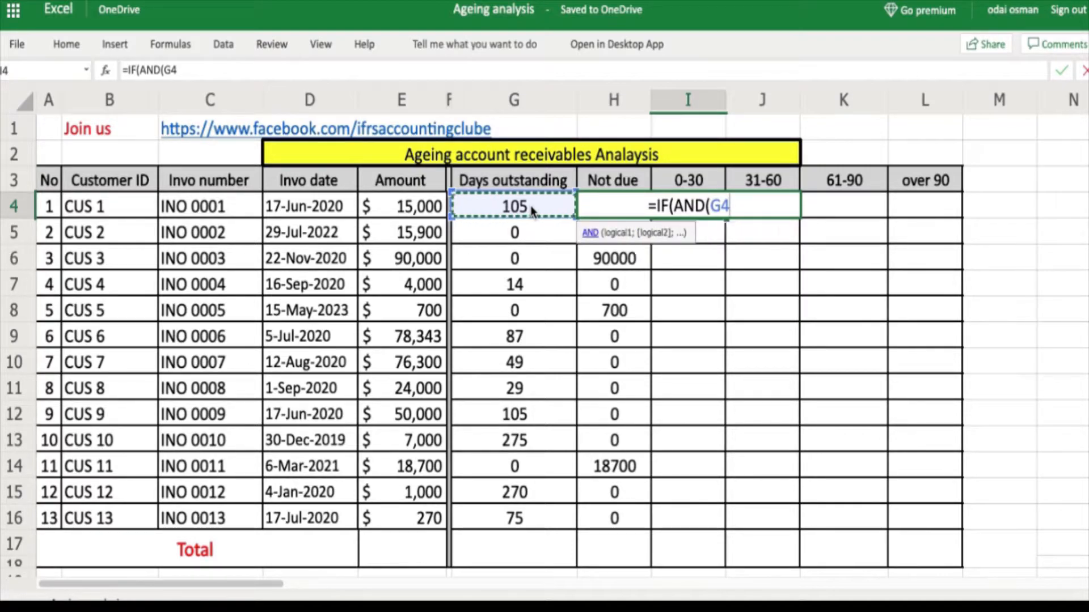
type("<")
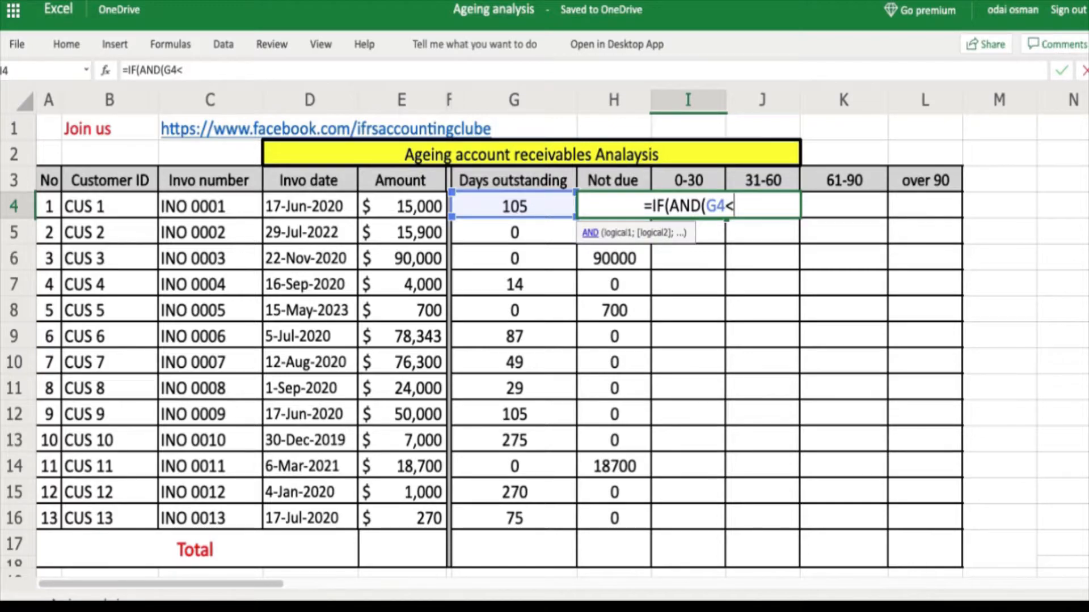
type("=")
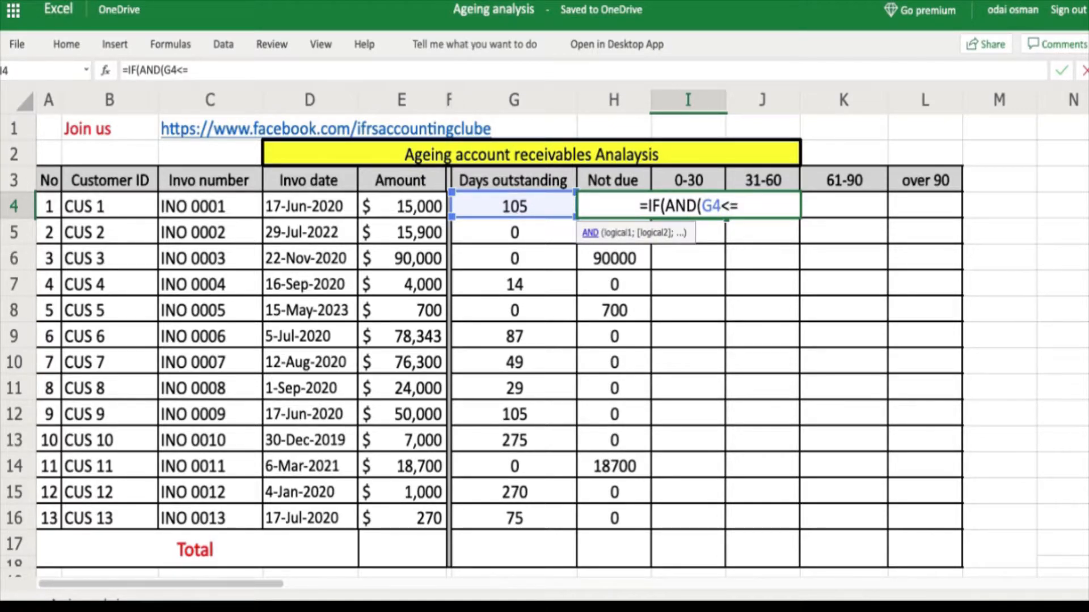
type("30")
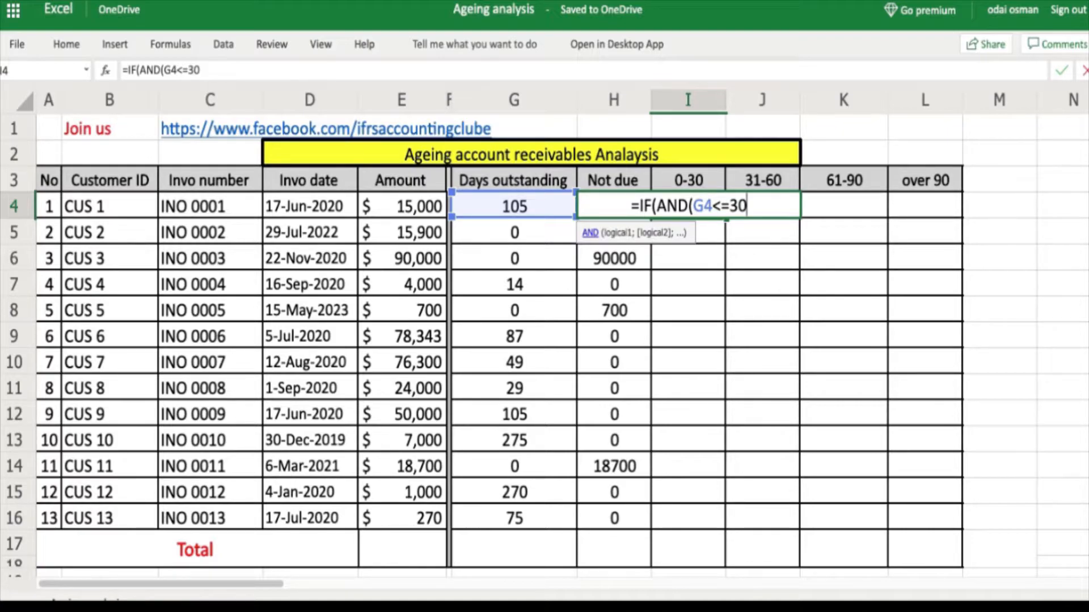
type(";")
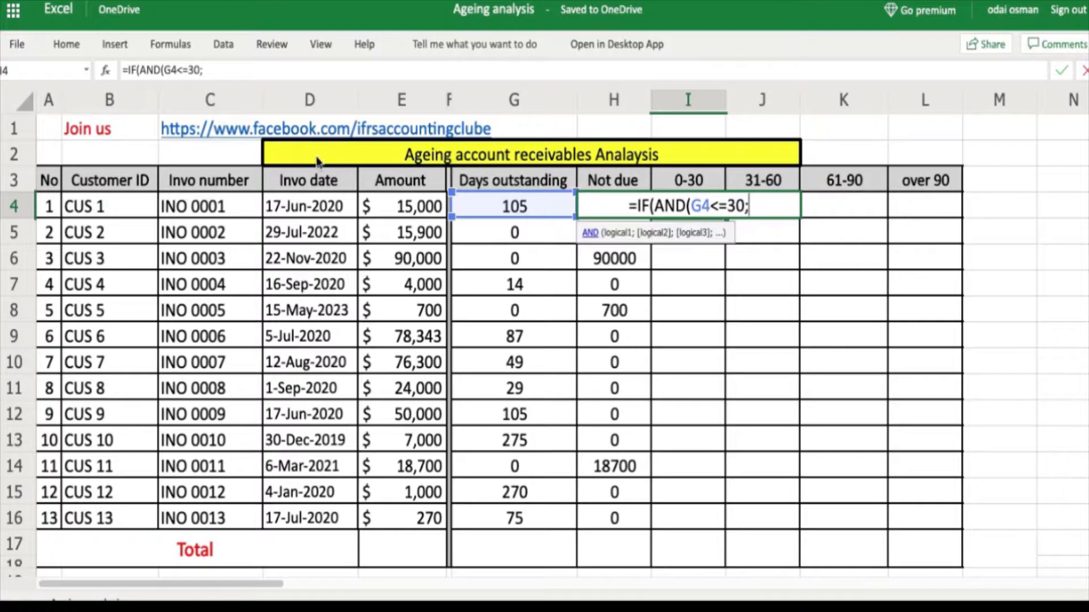
left_click(512, 208)
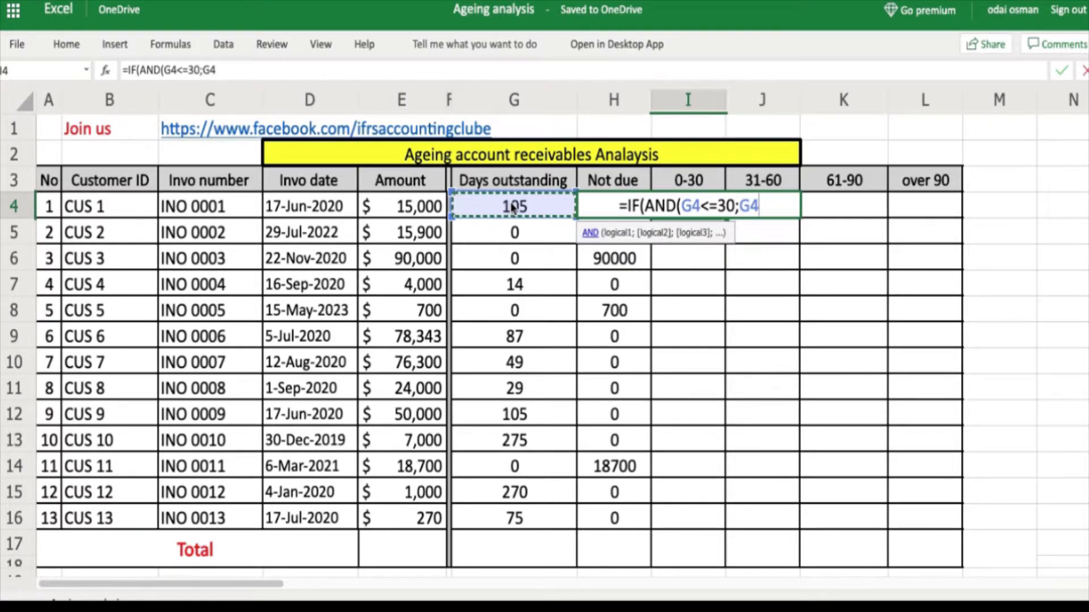
type(">")
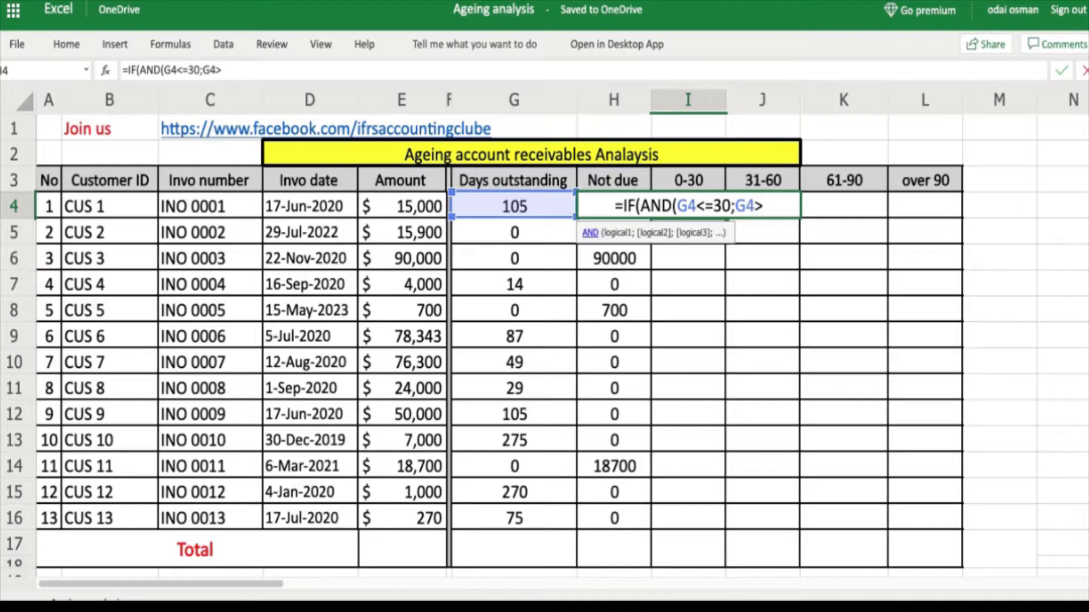
type("0")
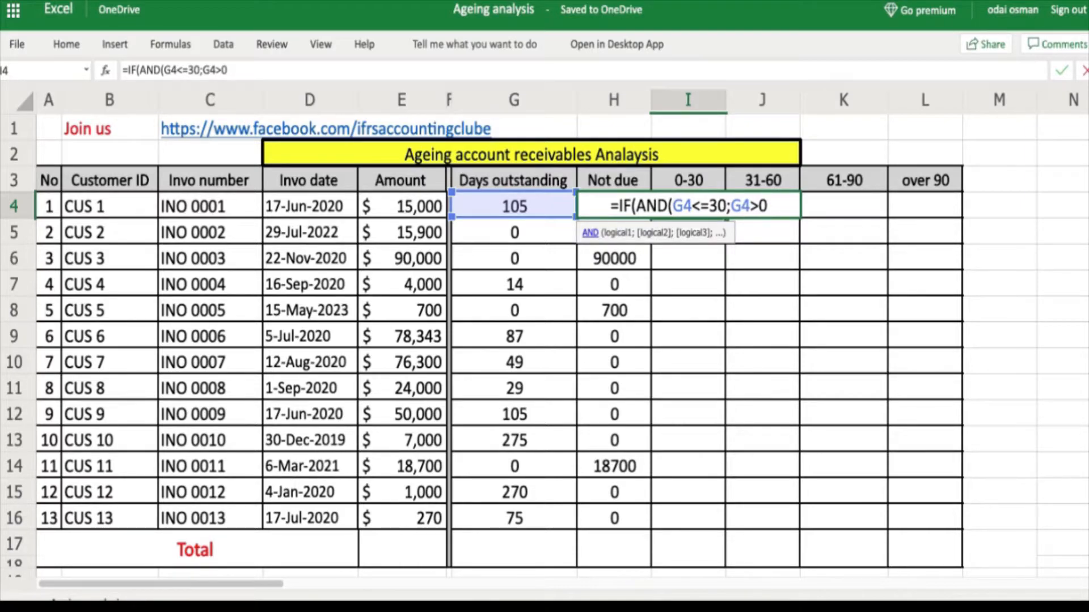
type(")")
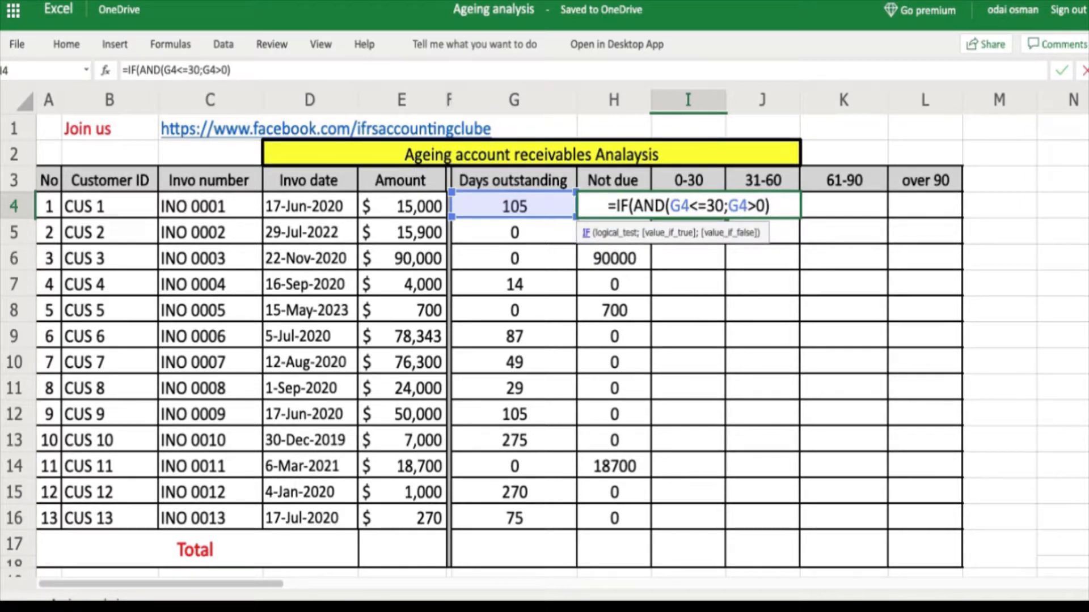
type(";")
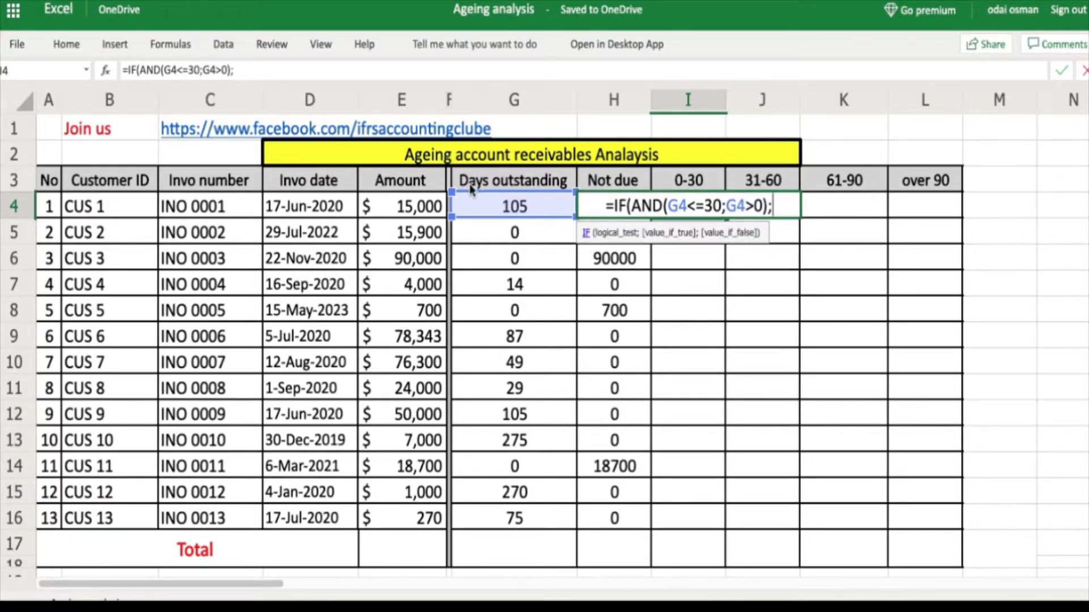
left_click(403, 206)
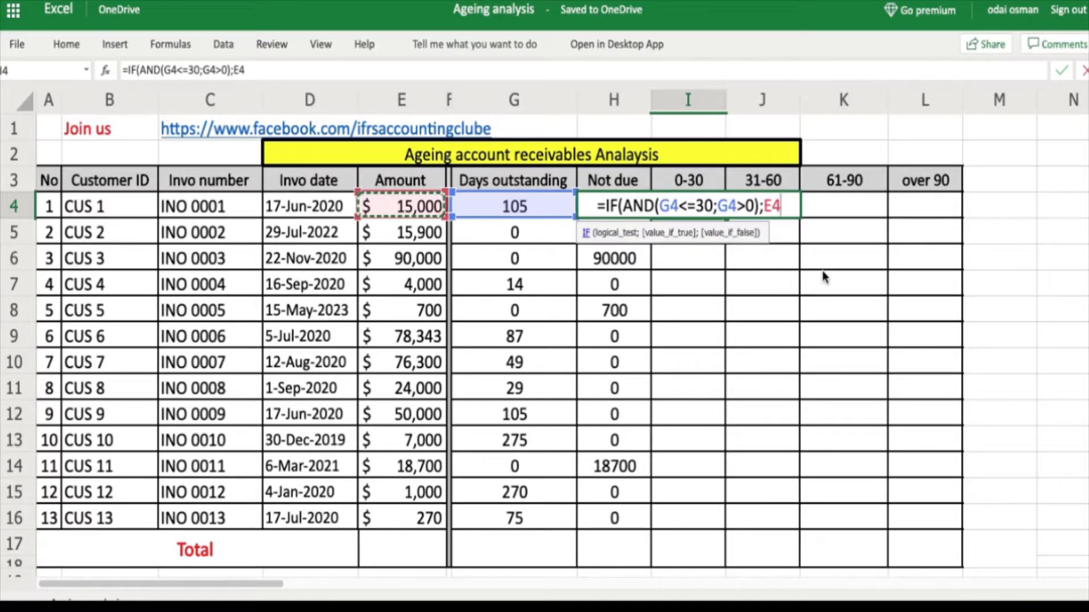
type(";")
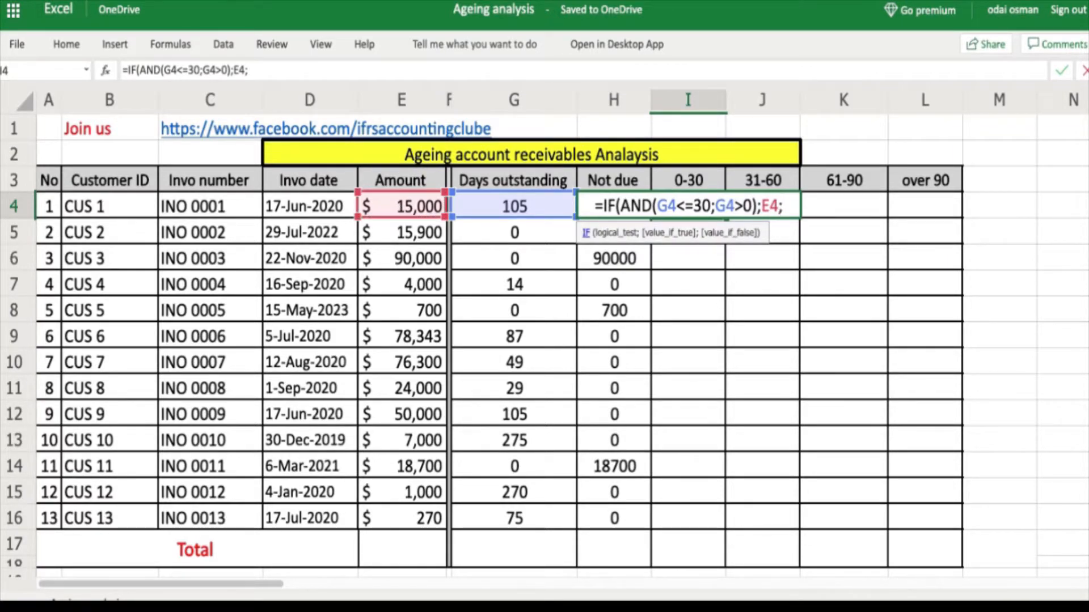
type("0")
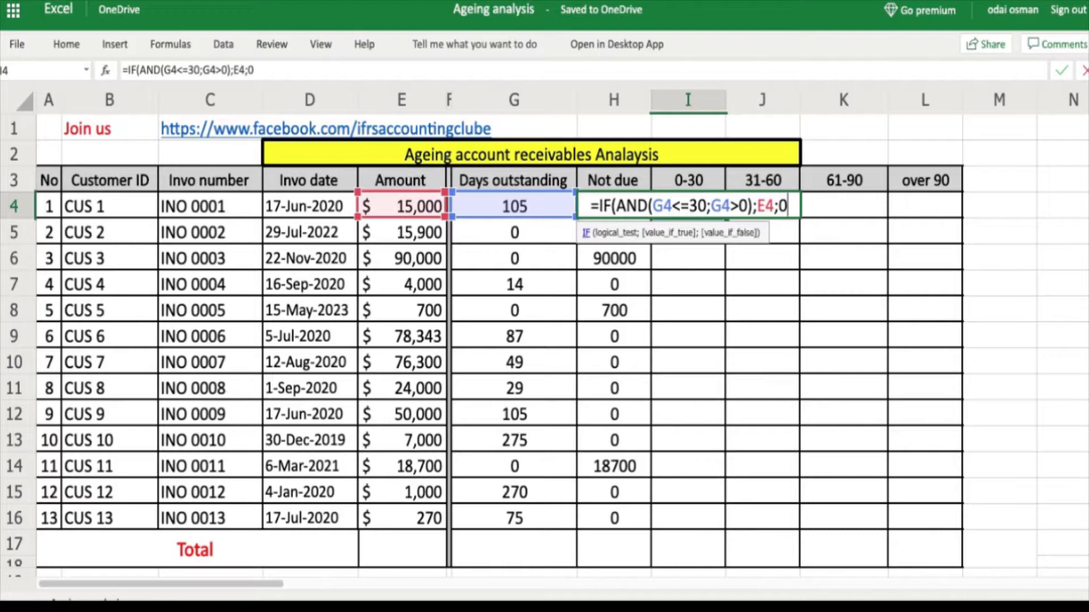
type(")")
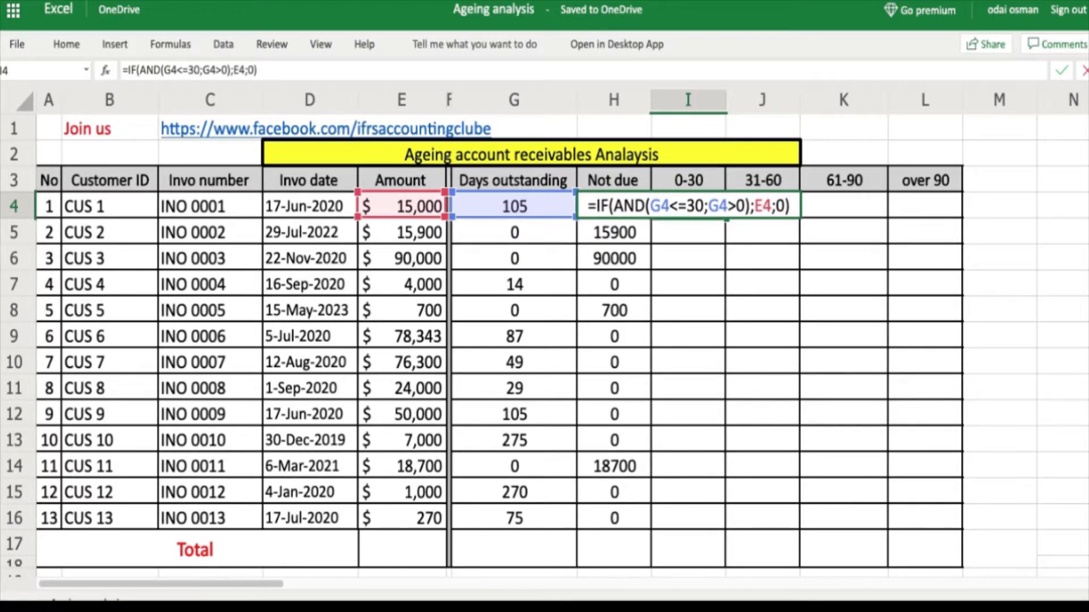
key("Return")
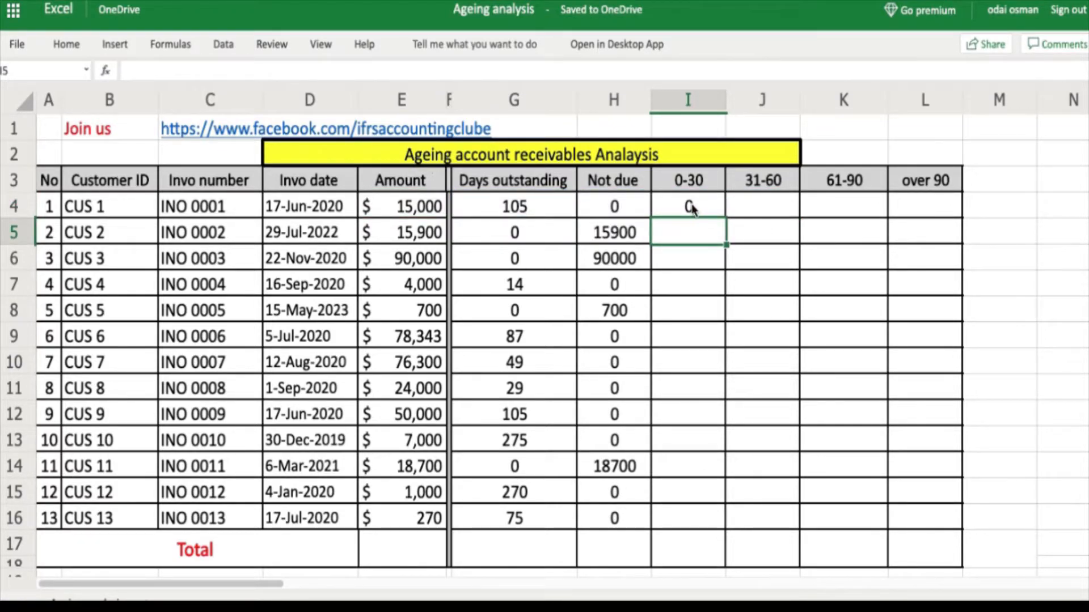
- Fill the 0-30 formula from I4 down to I16 and check CUS 4, CUS 8 and CUS 10 against their days outstanding
left_click(692, 210)
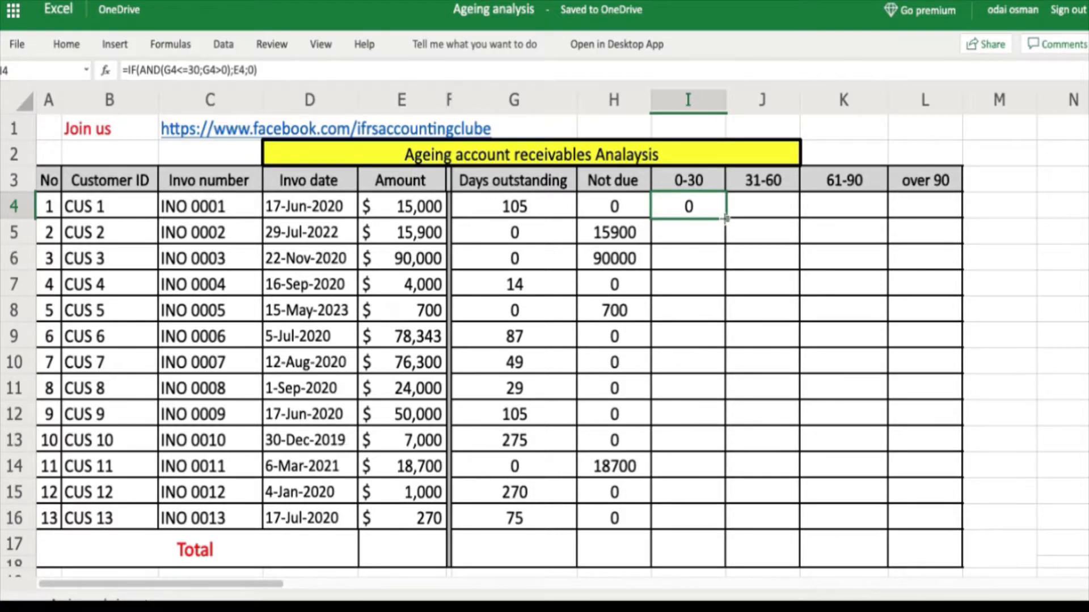
left_click_drag(725, 218, 708, 519)
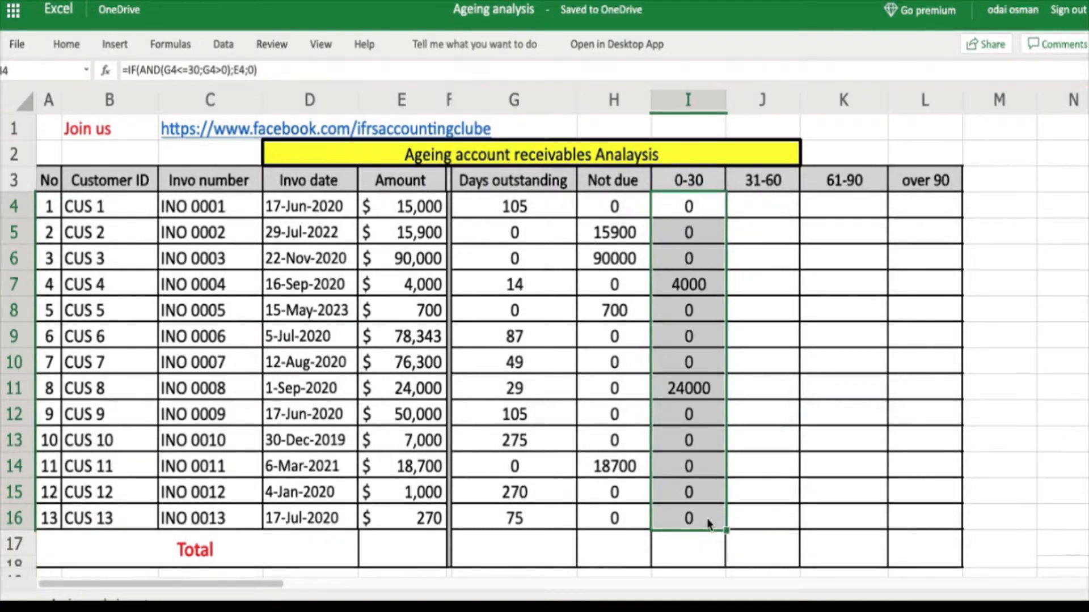
left_click(693, 390)
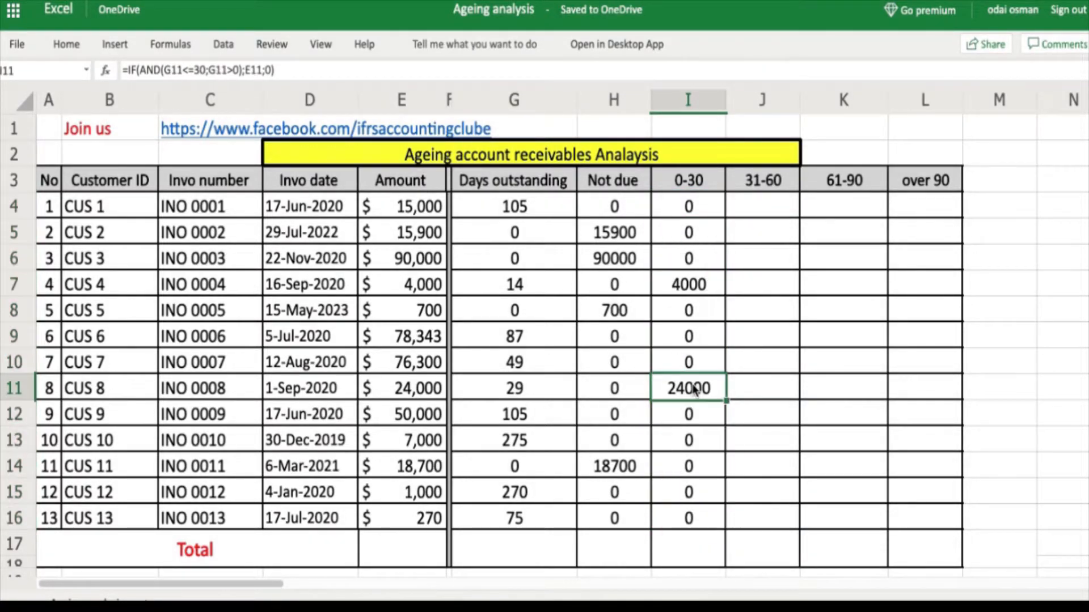
left_click(691, 285)
left_click(530, 291)
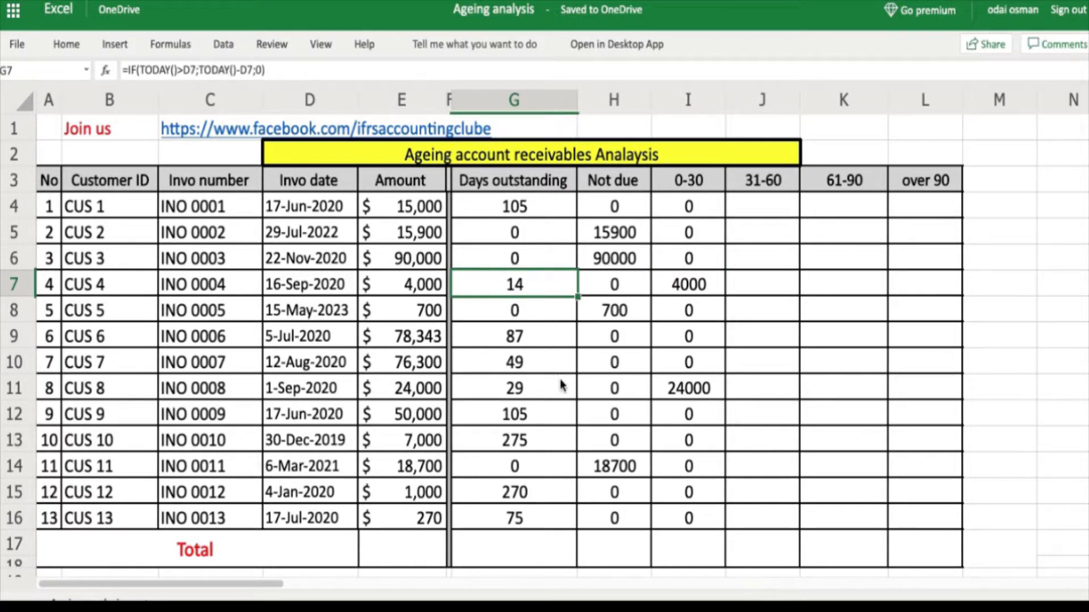
left_click(529, 392)
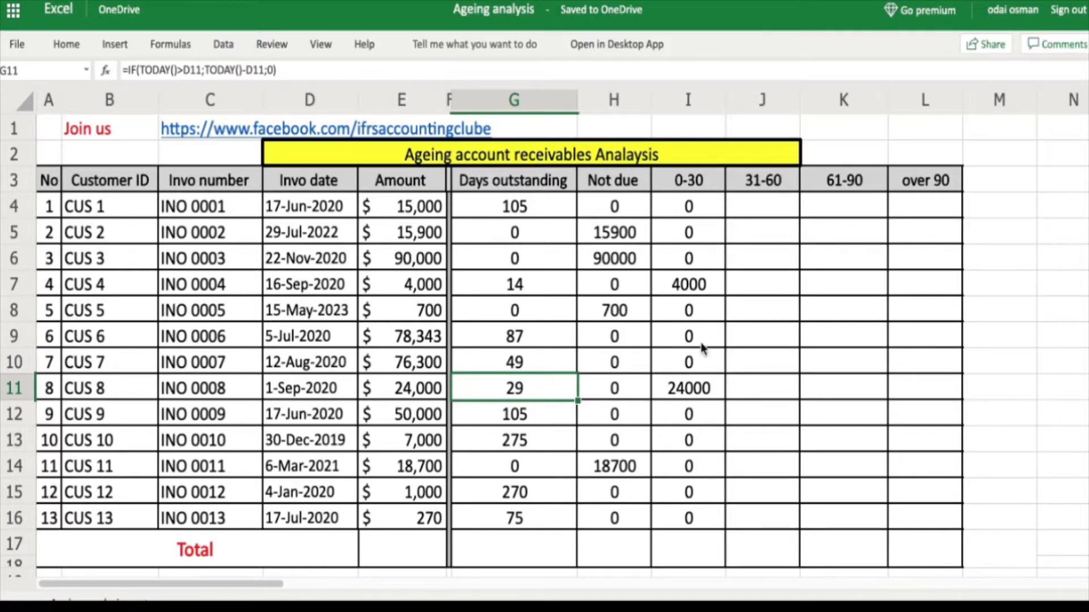
left_click(523, 447)
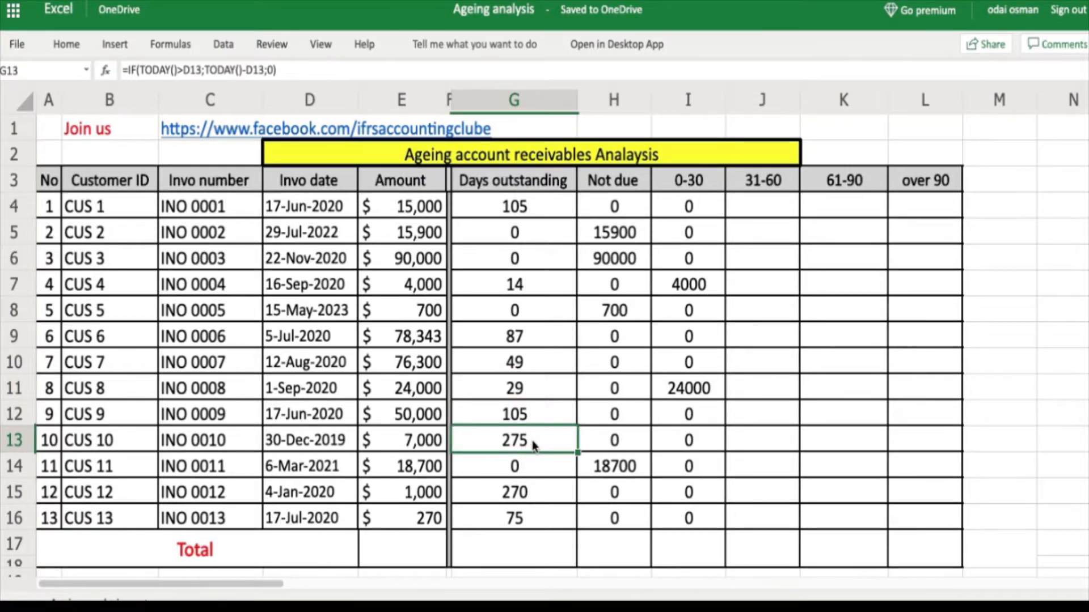
- Enter the formula =IF(AND(G4<=60;G4>30);E4;0) in J4 to allocate the first invoice's amount to the 31-60 bucket
left_click(762, 210)
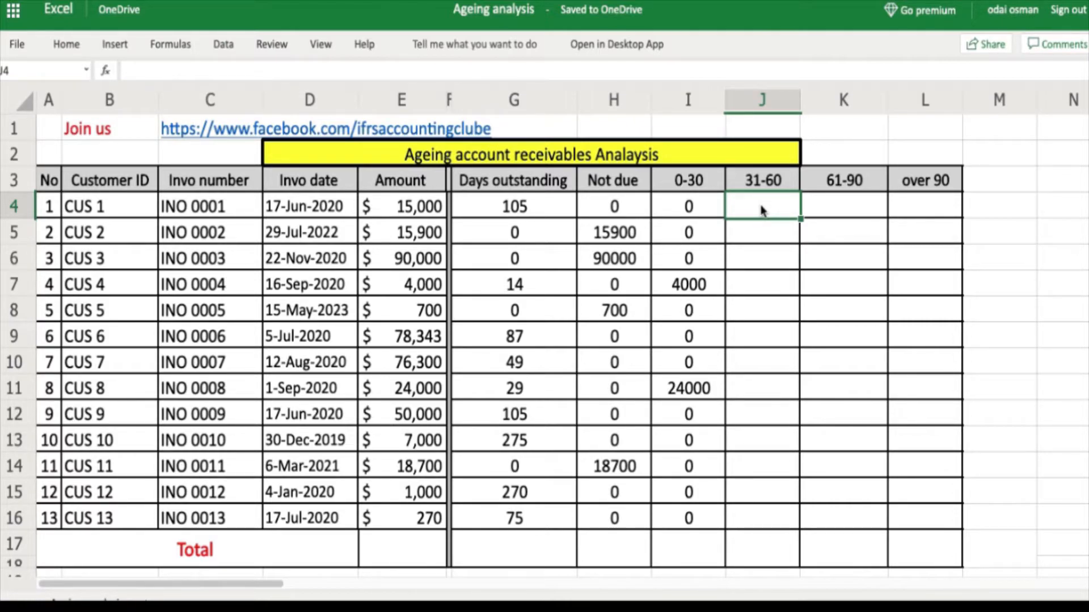
type("=if")
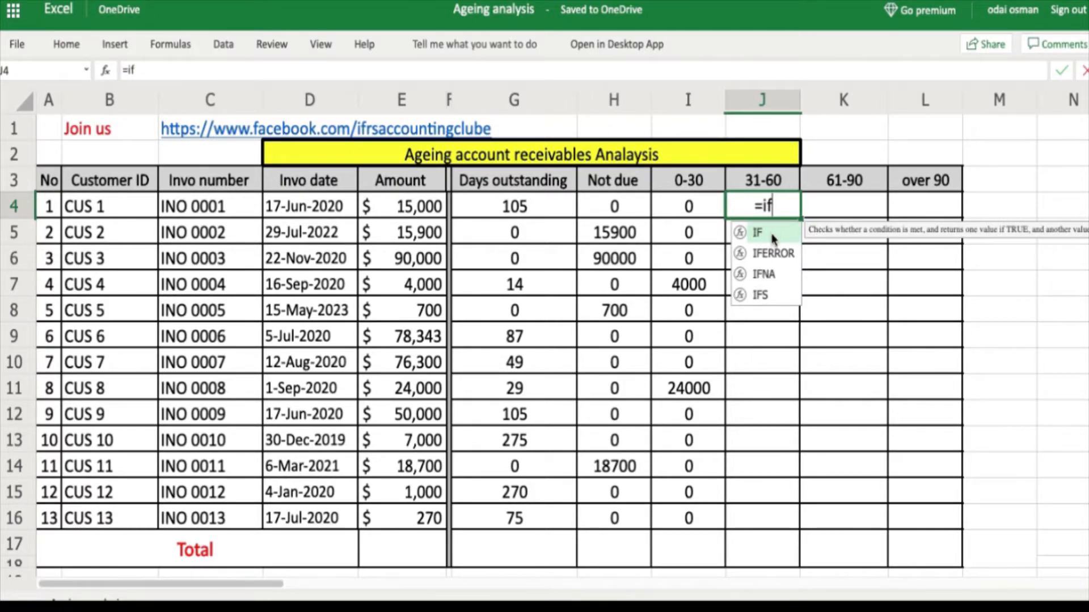
double_click(773, 234)
type("and")
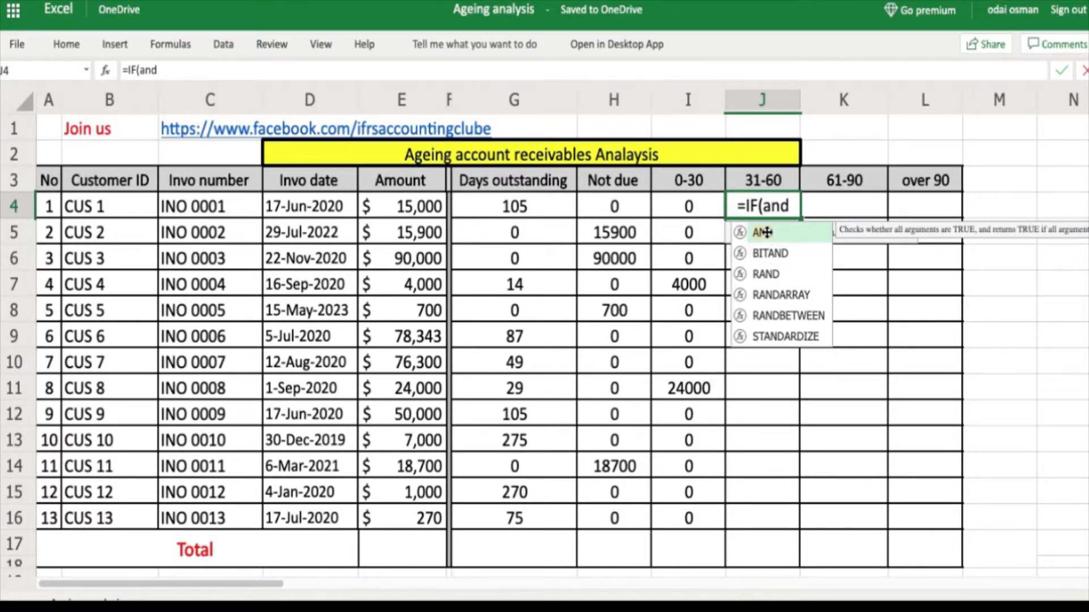
double_click(766, 233)
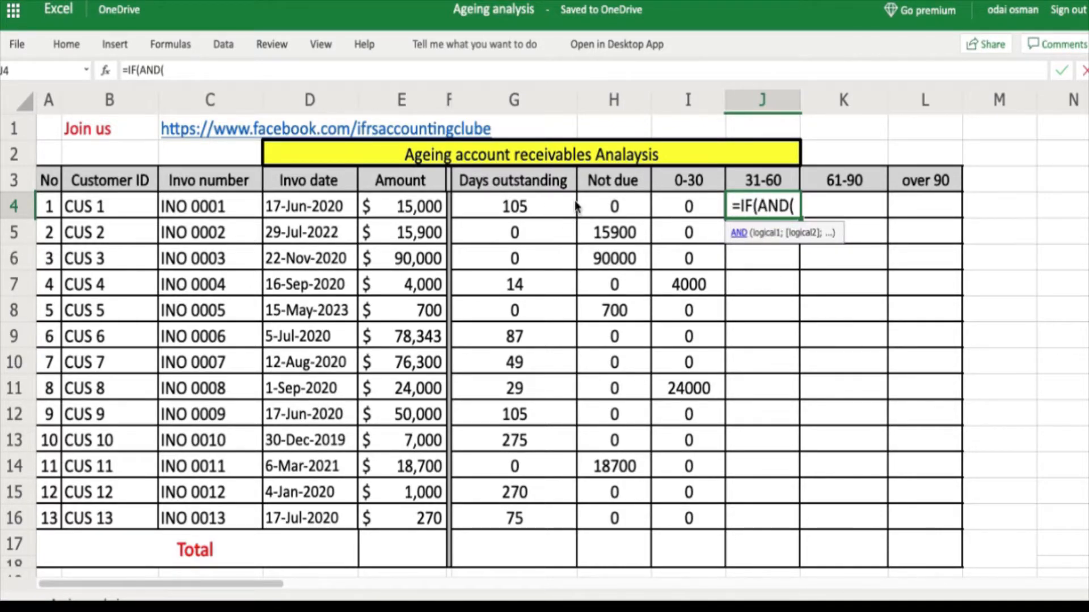
left_click(520, 208)
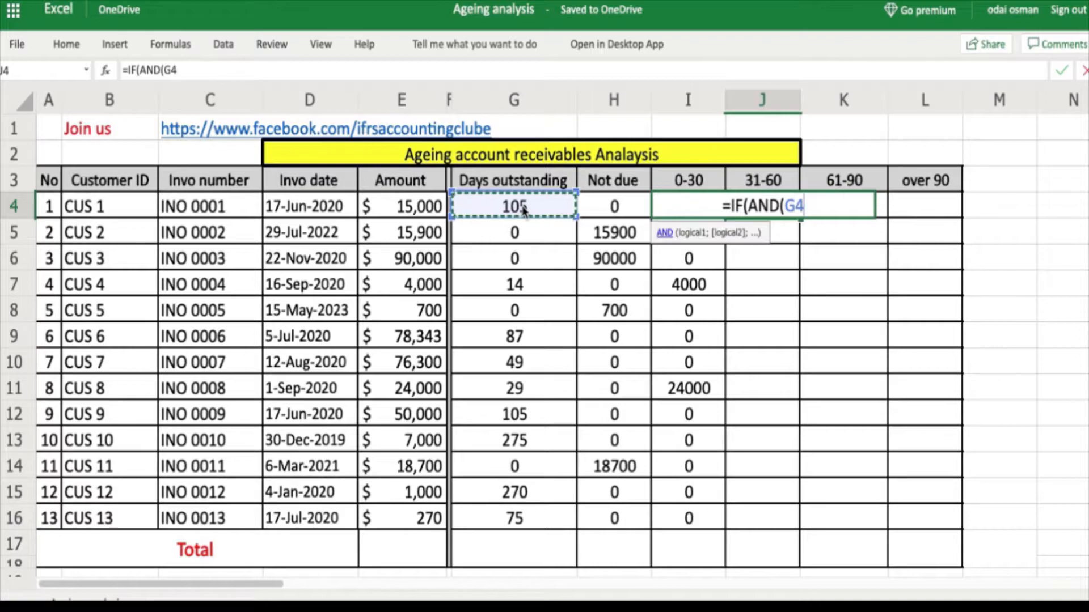
type("<")
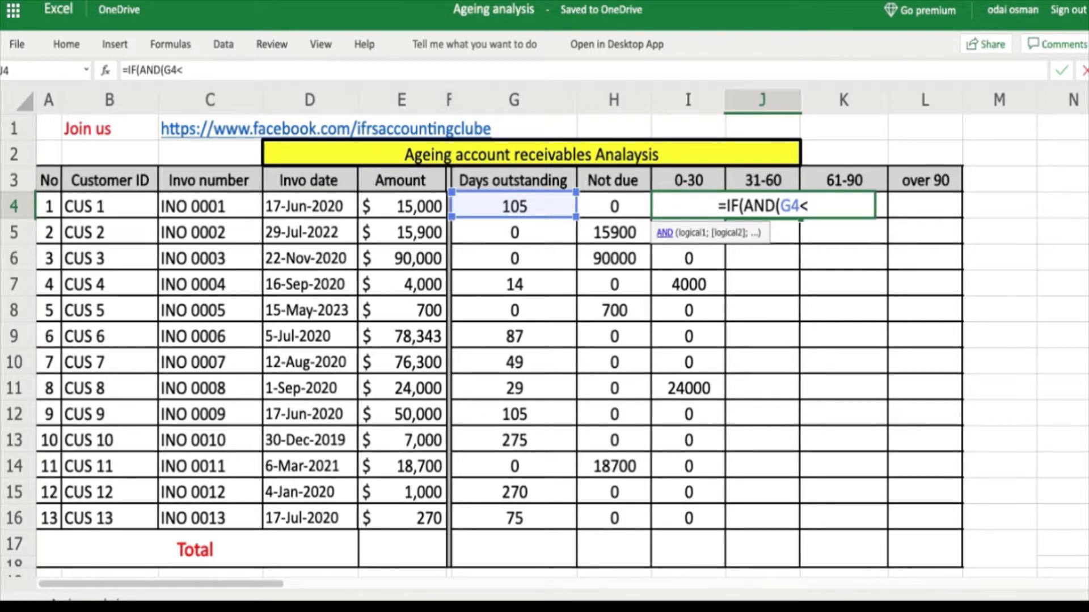
type("=")
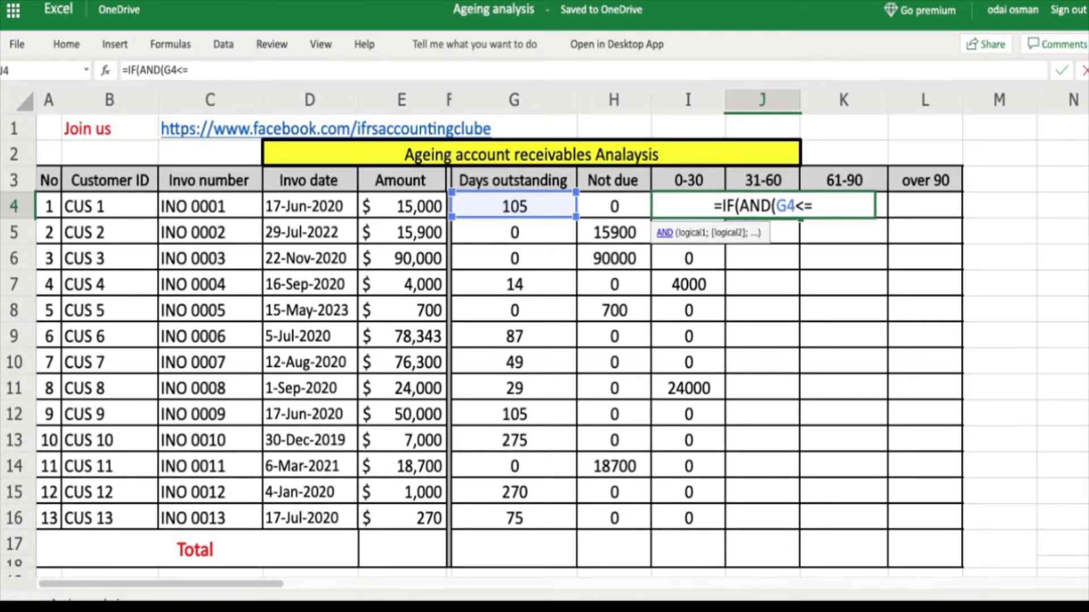
type("60")
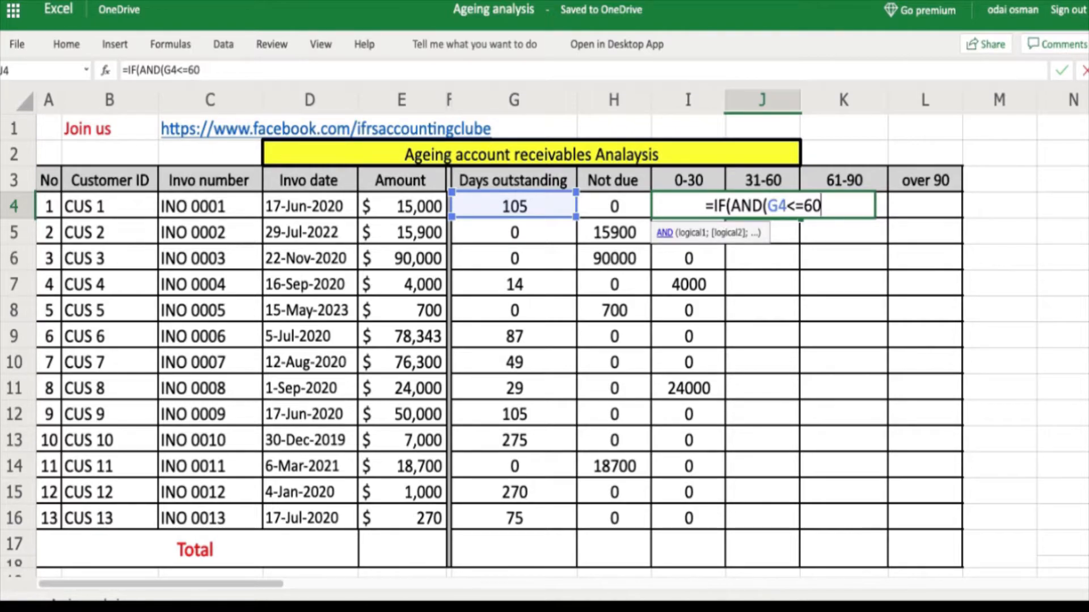
type(";")
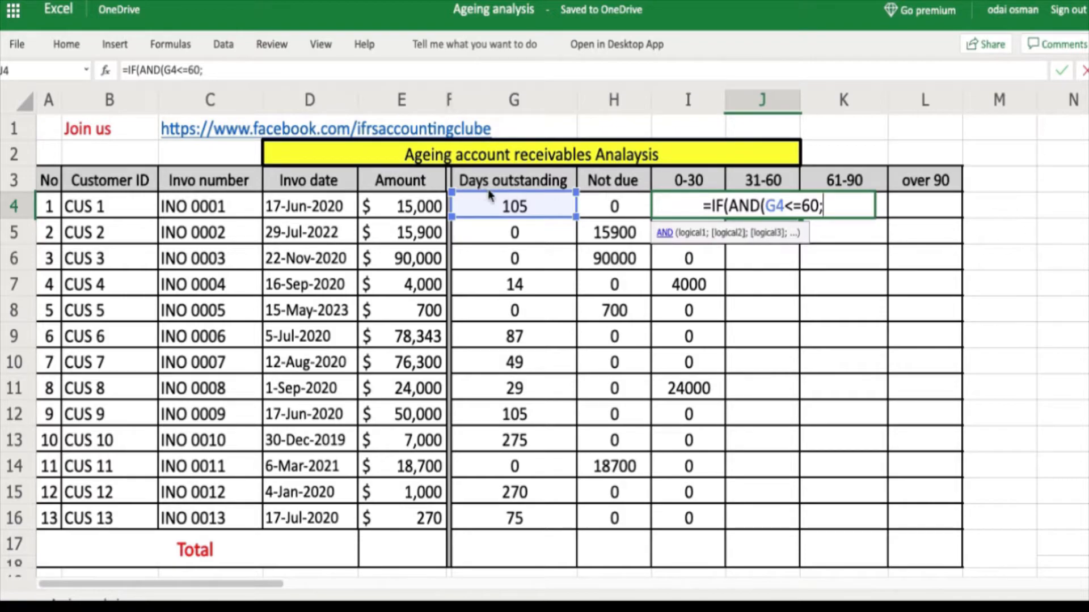
left_click(516, 209)
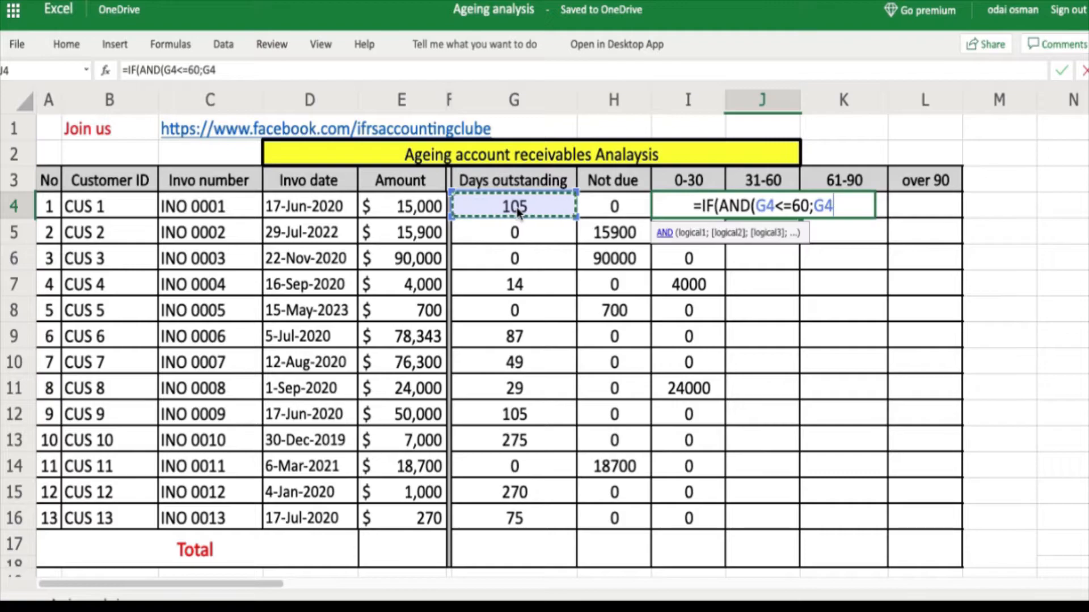
type(">")
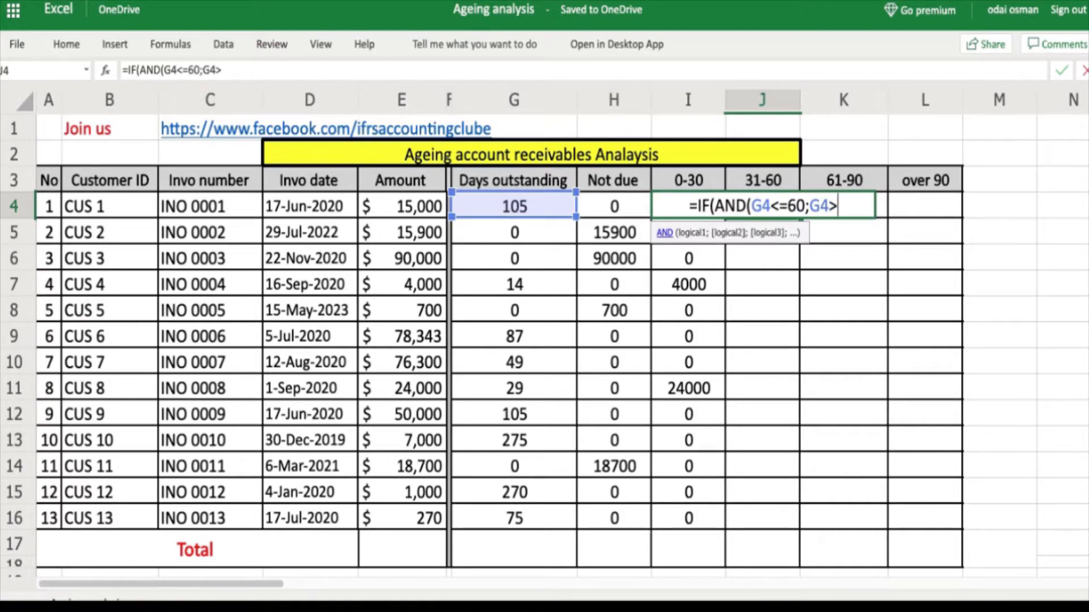
type("30")
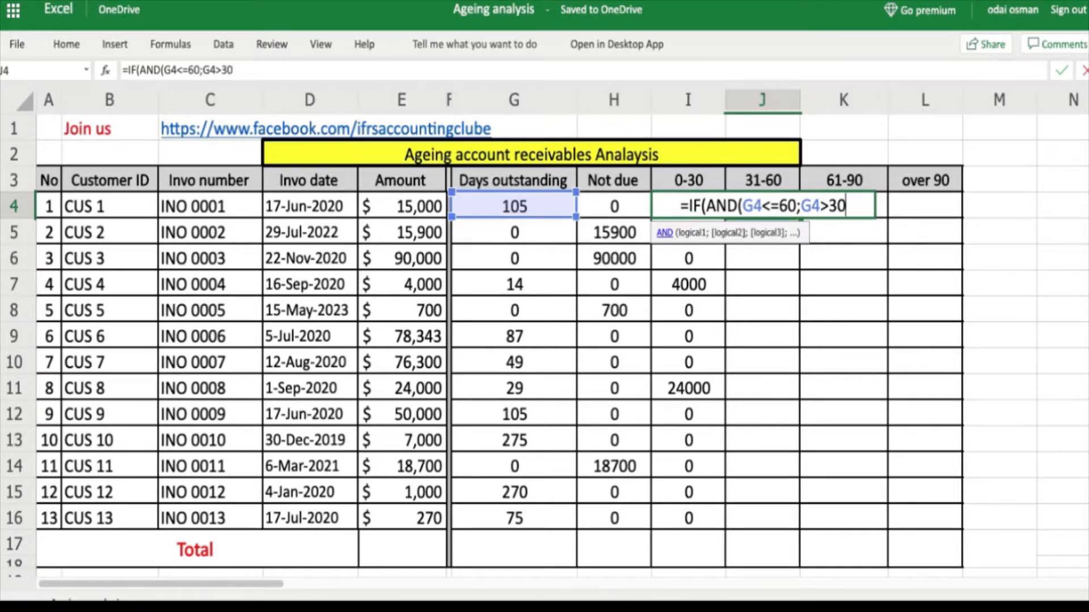
type(")")
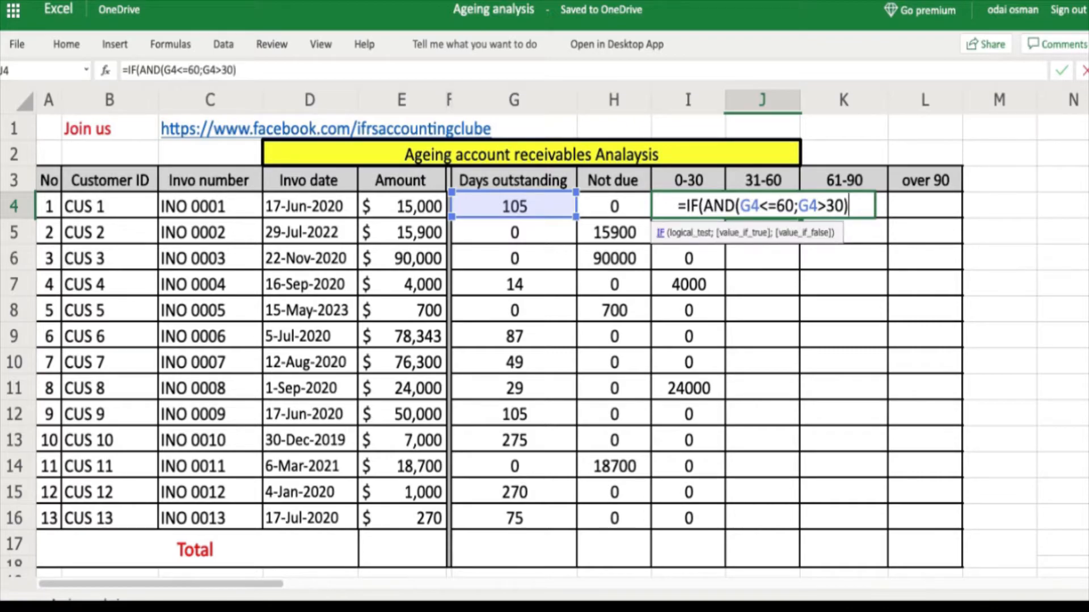
type(";")
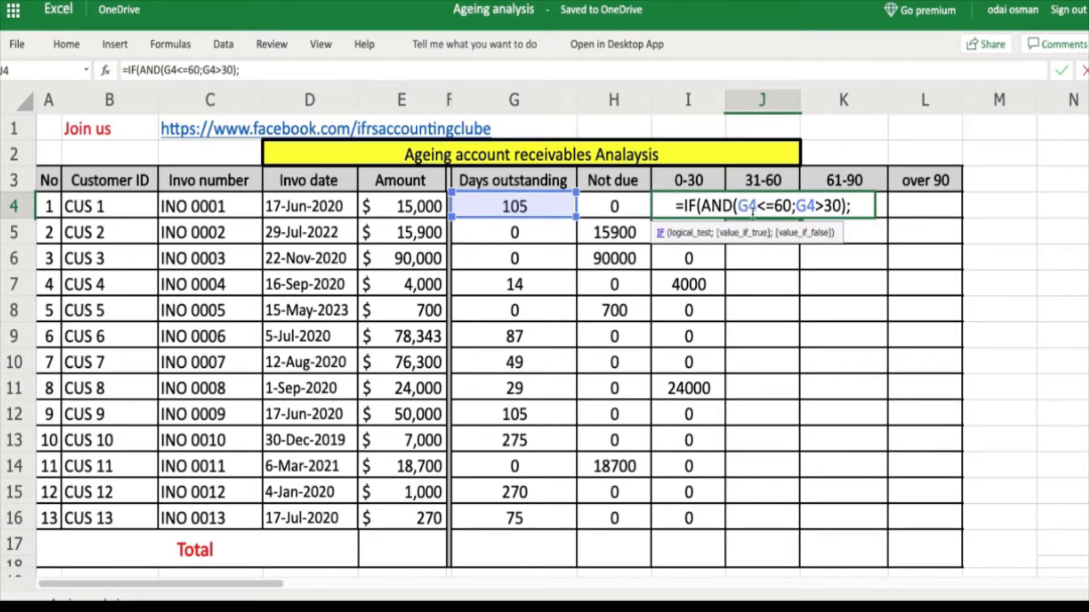
left_click(407, 205)
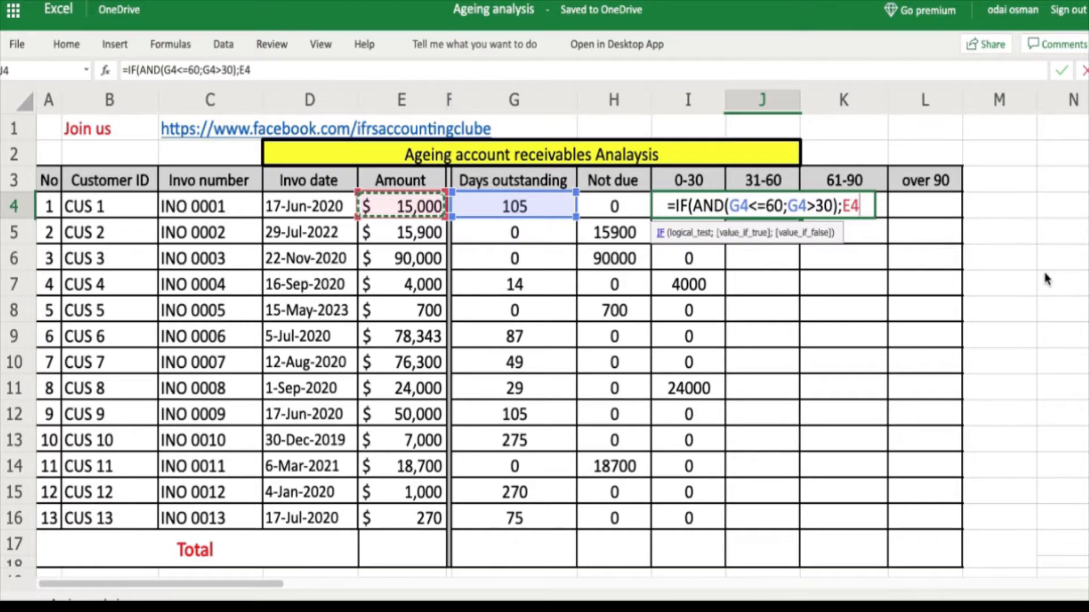
type(";")
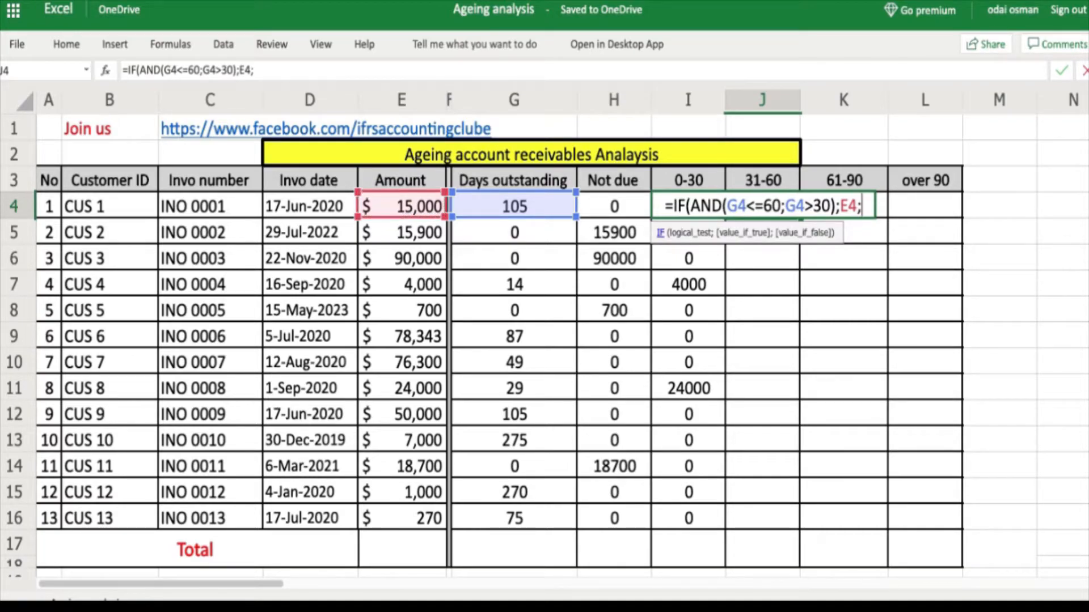
type("0)")
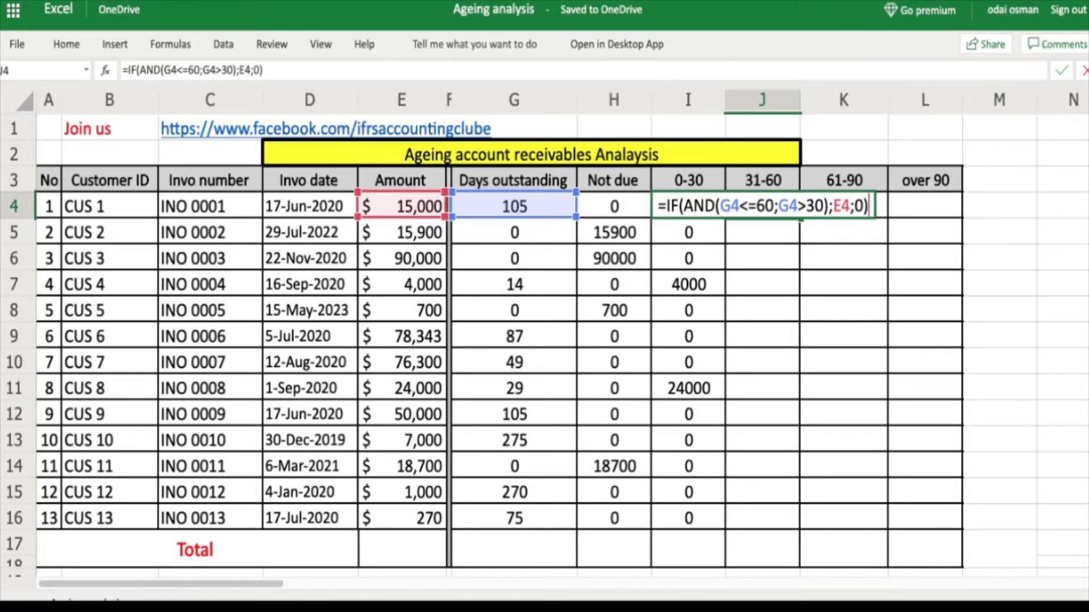
key("Return")
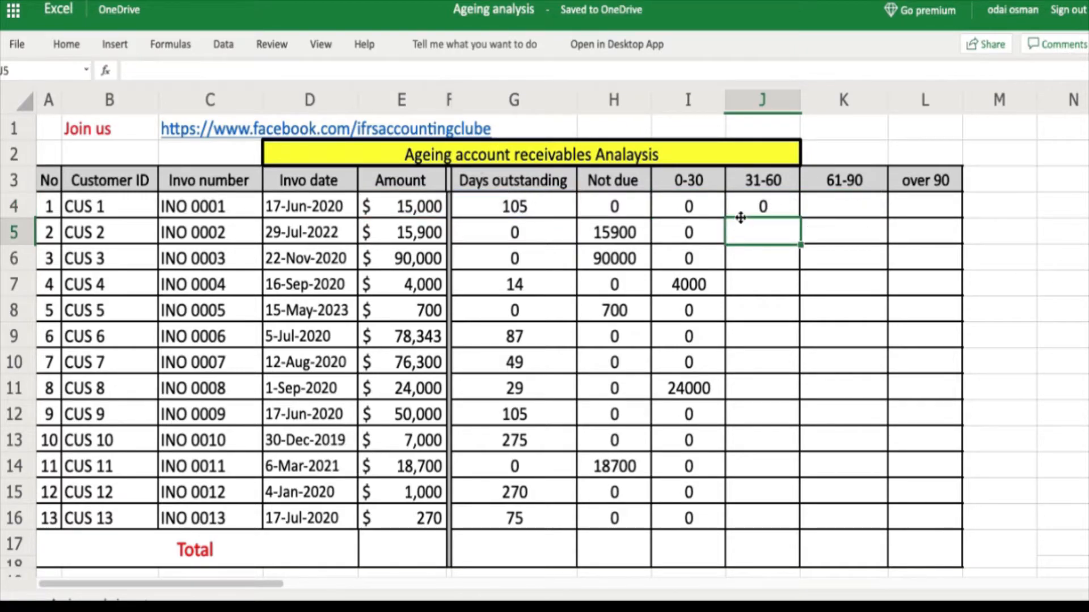
- Fill the 31-60 formula from J4 down to J16 and check the CUS 7 amount against its days outstanding
left_click(760, 211)
left_click_drag(800, 218, 788, 517)
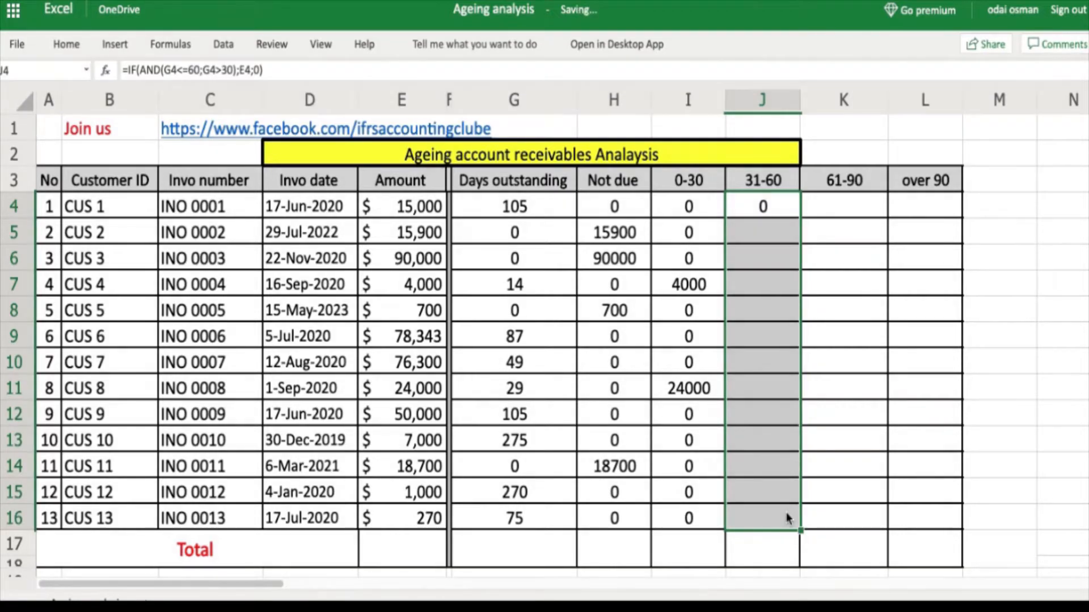
left_click(778, 364)
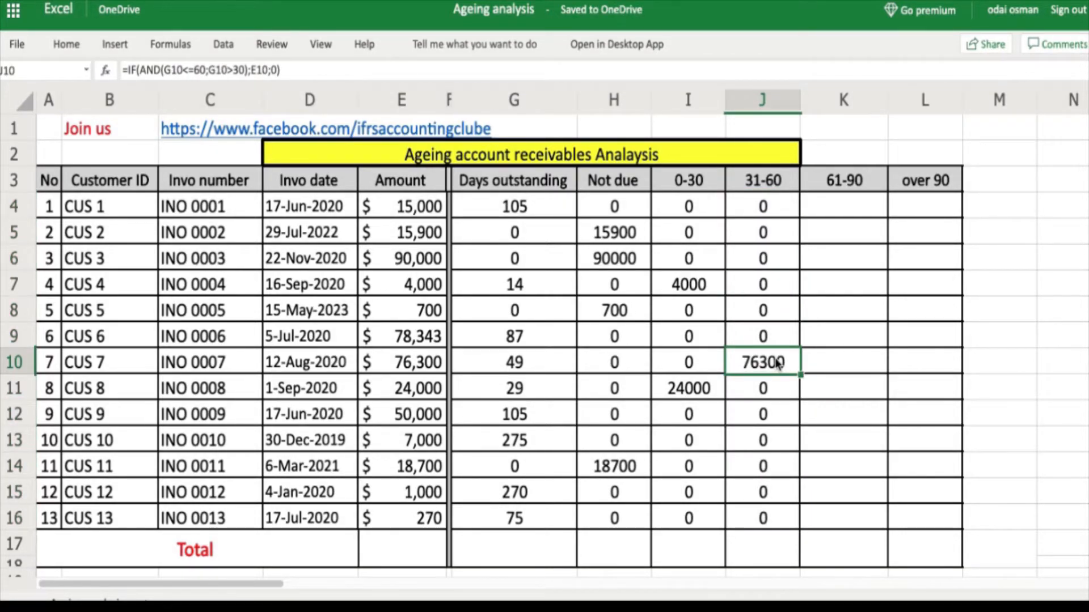
left_click(528, 368)
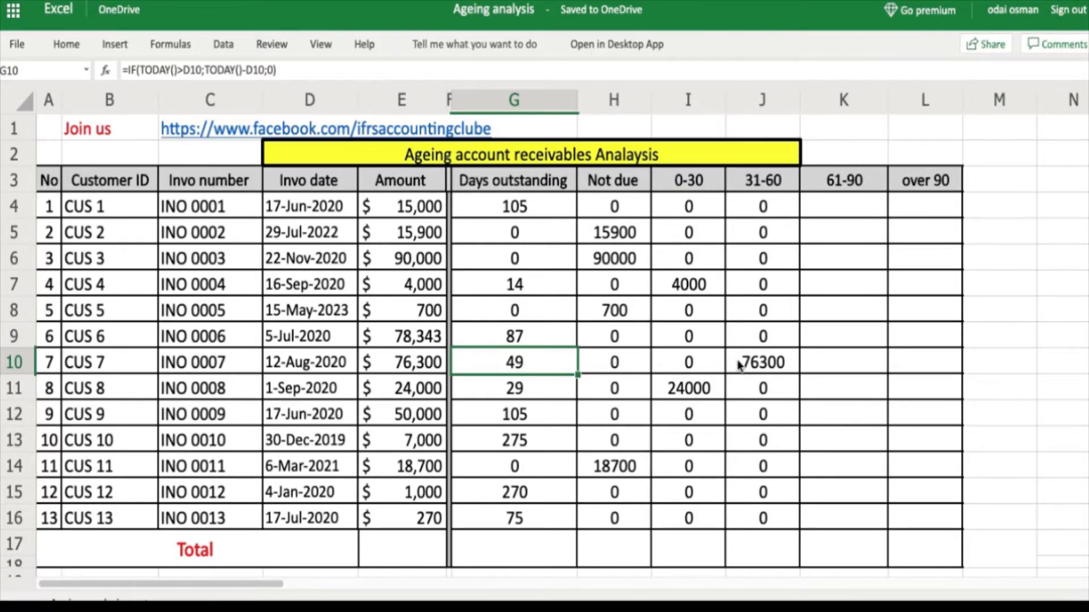
left_click(763, 365)
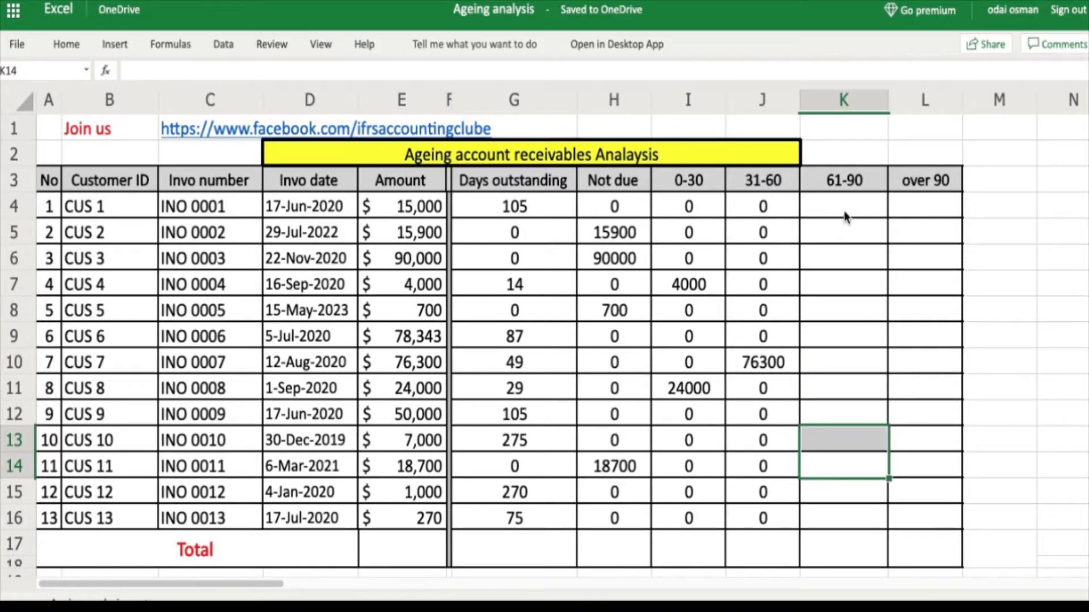
- Enter the formula =IF(AND(G4<=90;G4>60);E4;0) in K4 to allocate the first invoice's amount to the 61-90 bucket
left_click(844, 215)
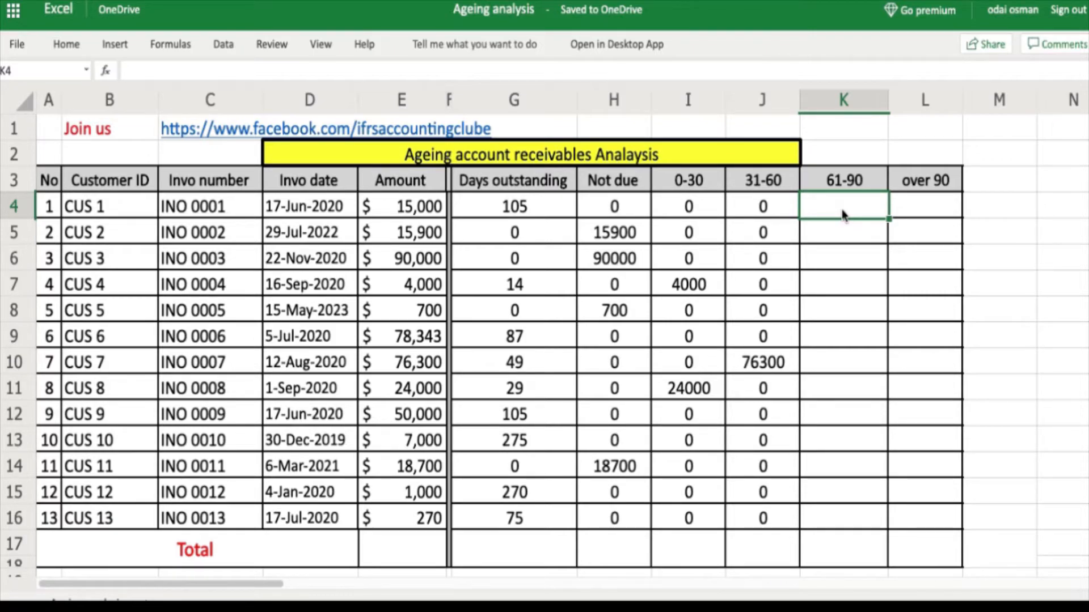
type("=if")
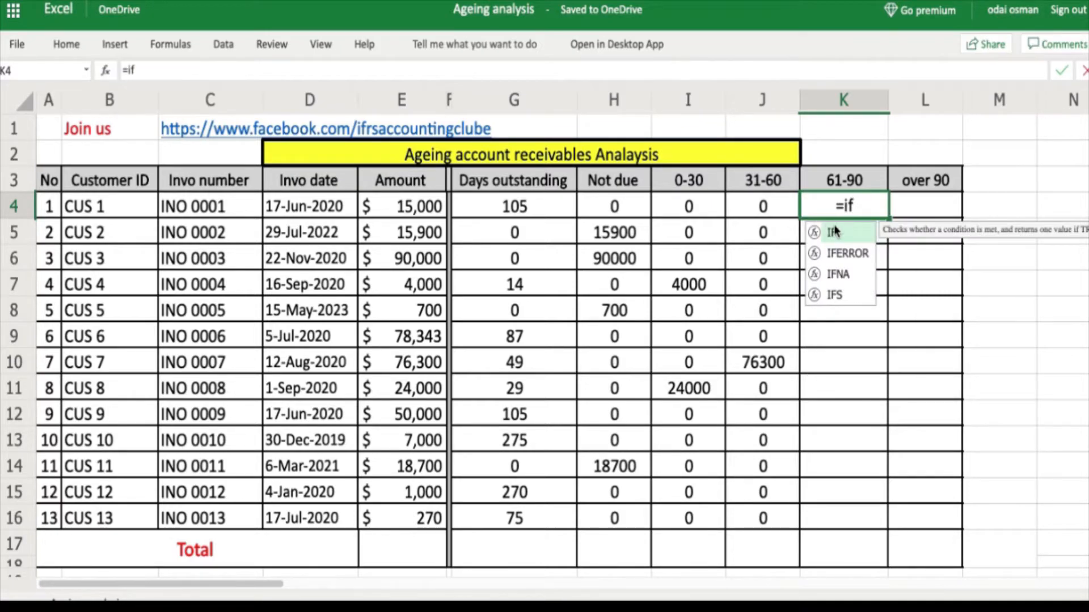
double_click(849, 230)
type("and")
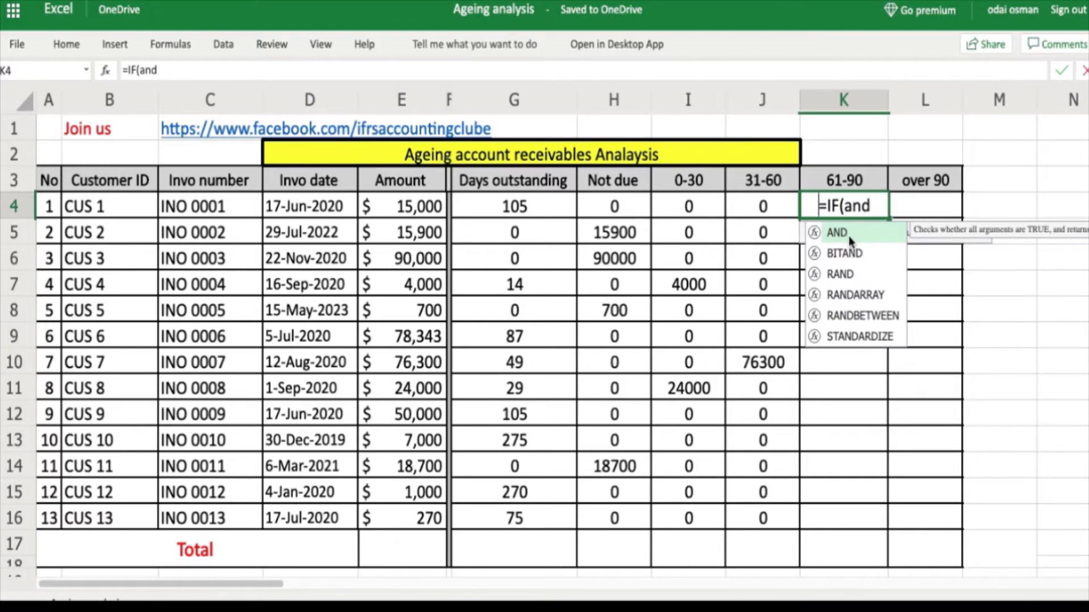
double_click(849, 237)
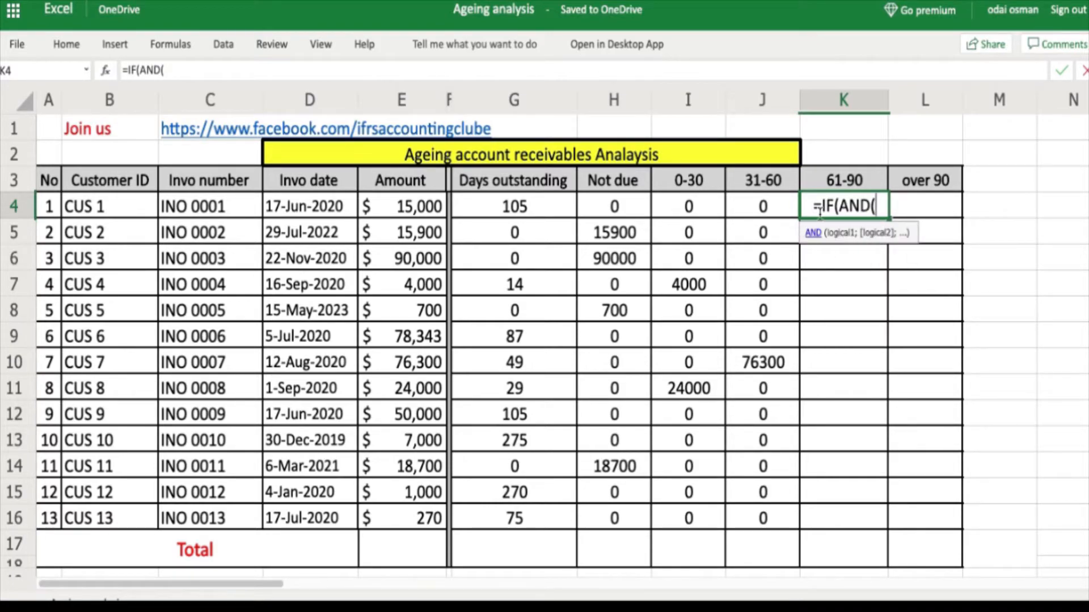
left_click(527, 210)
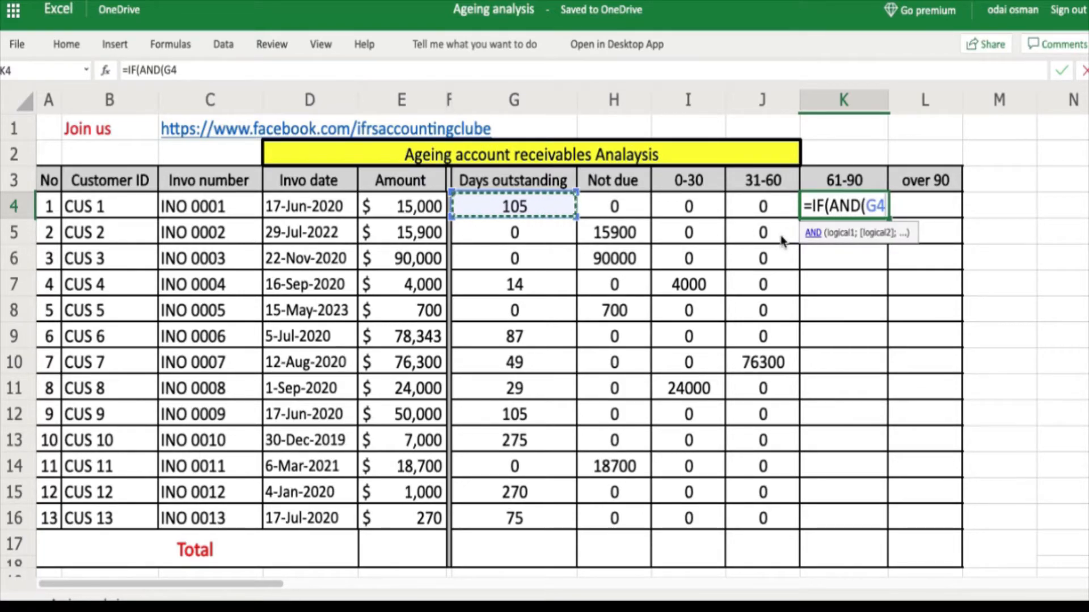
type("<")
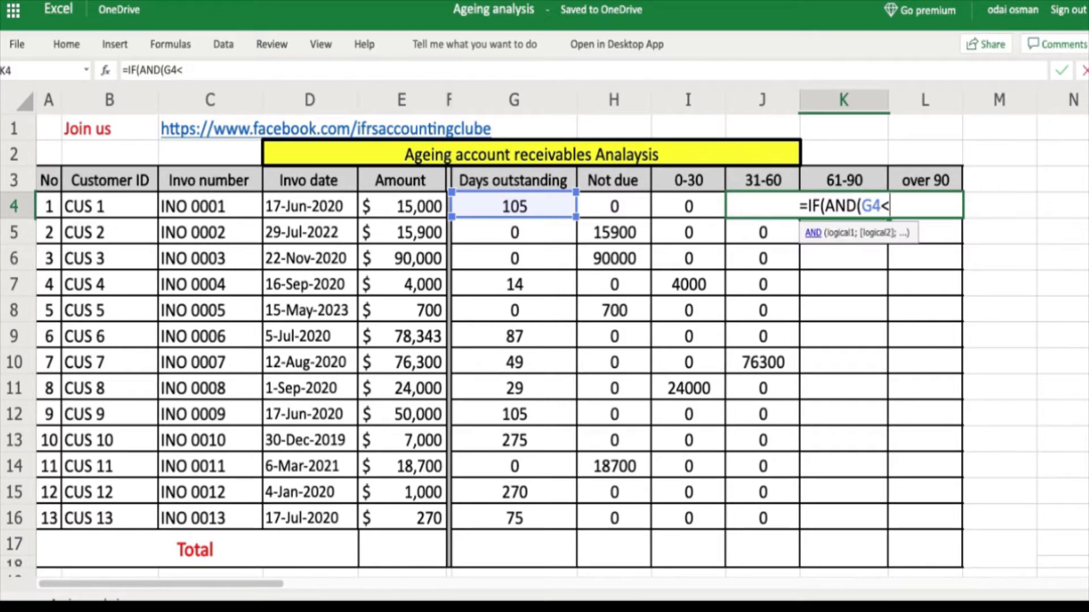
type("=")
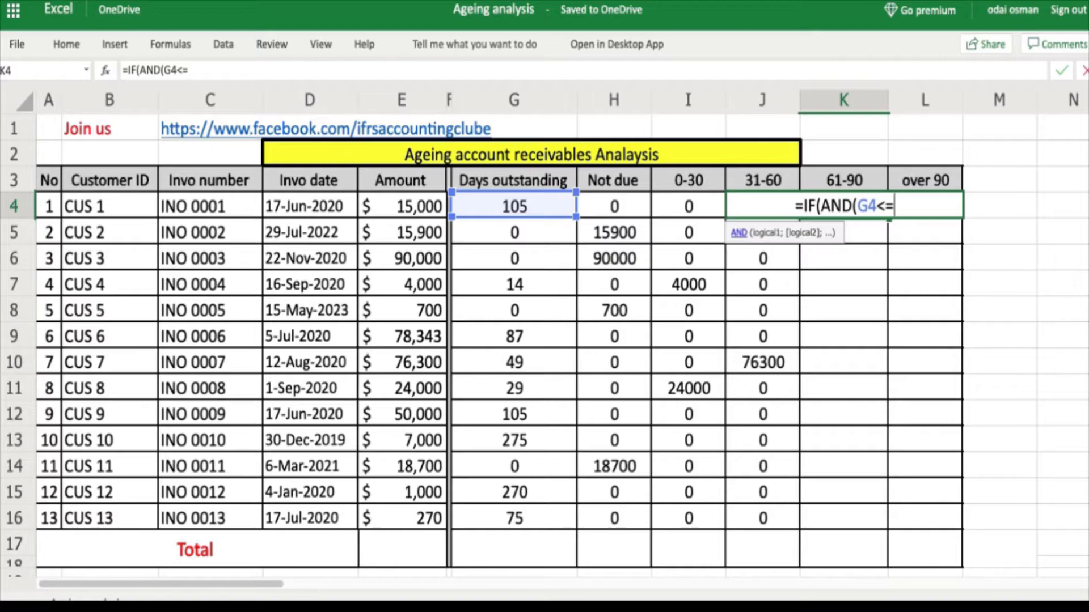
type("90")
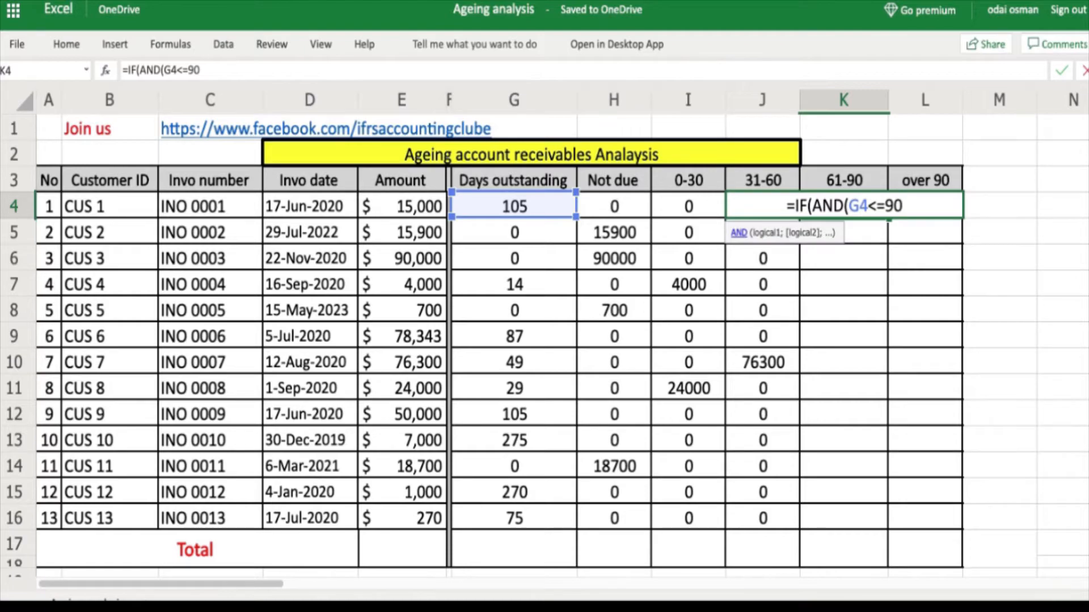
type(";")
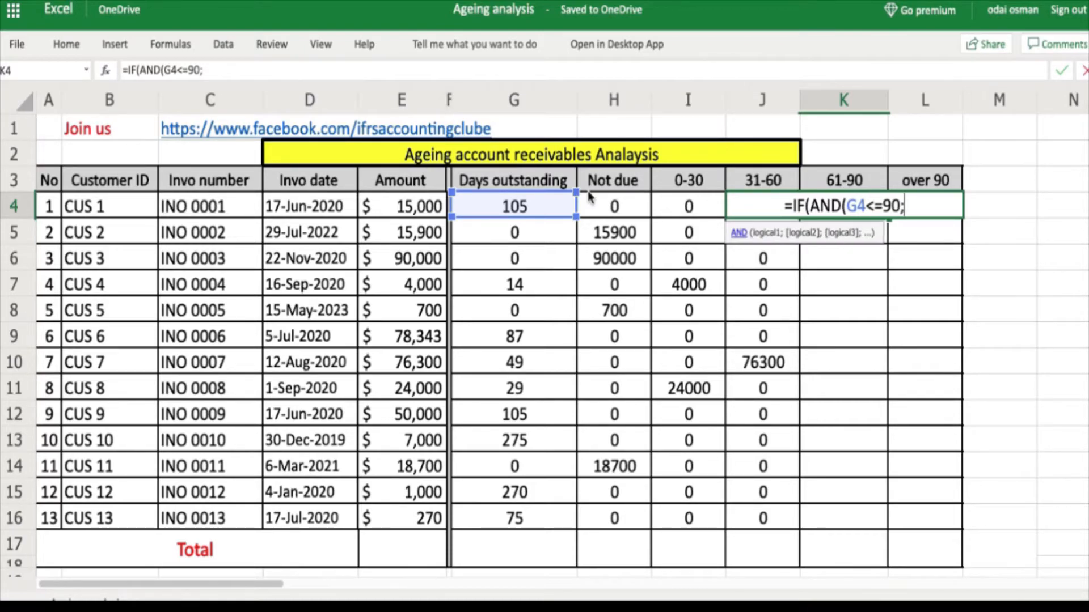
left_click(512, 210)
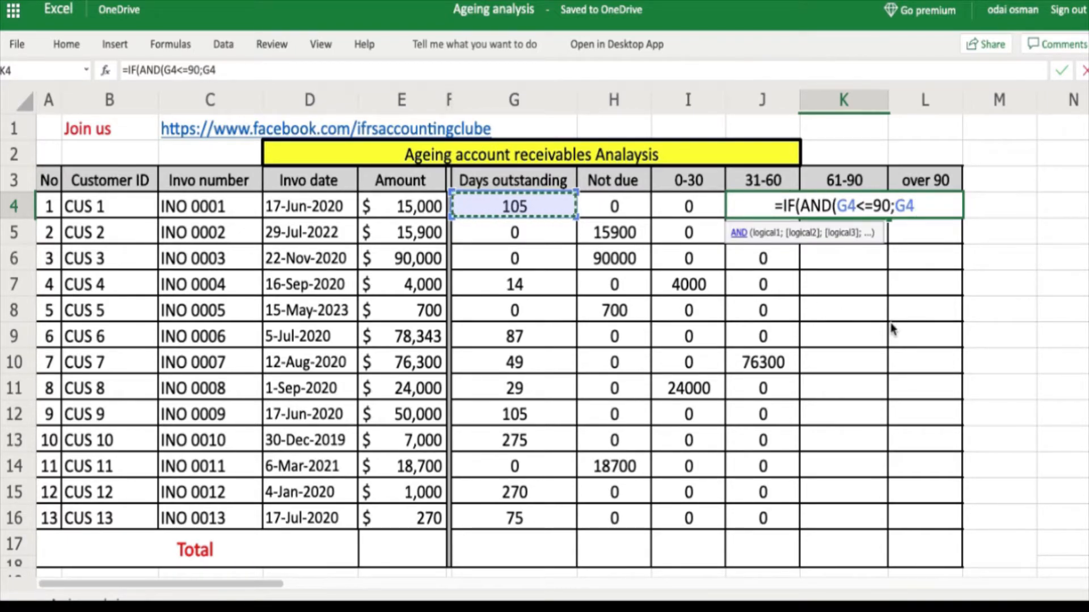
type(">")
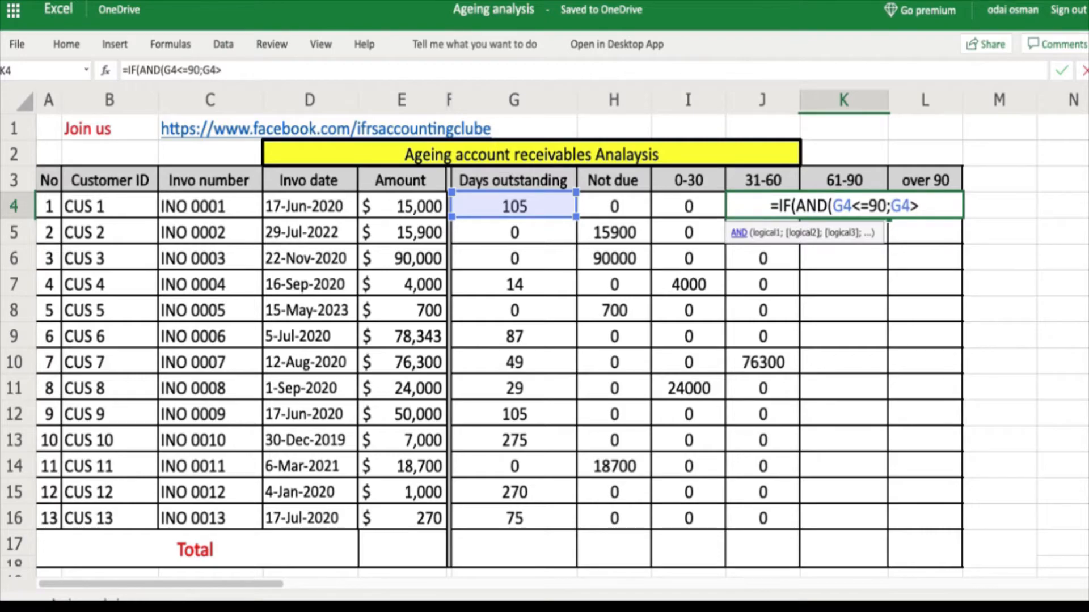
type("60")
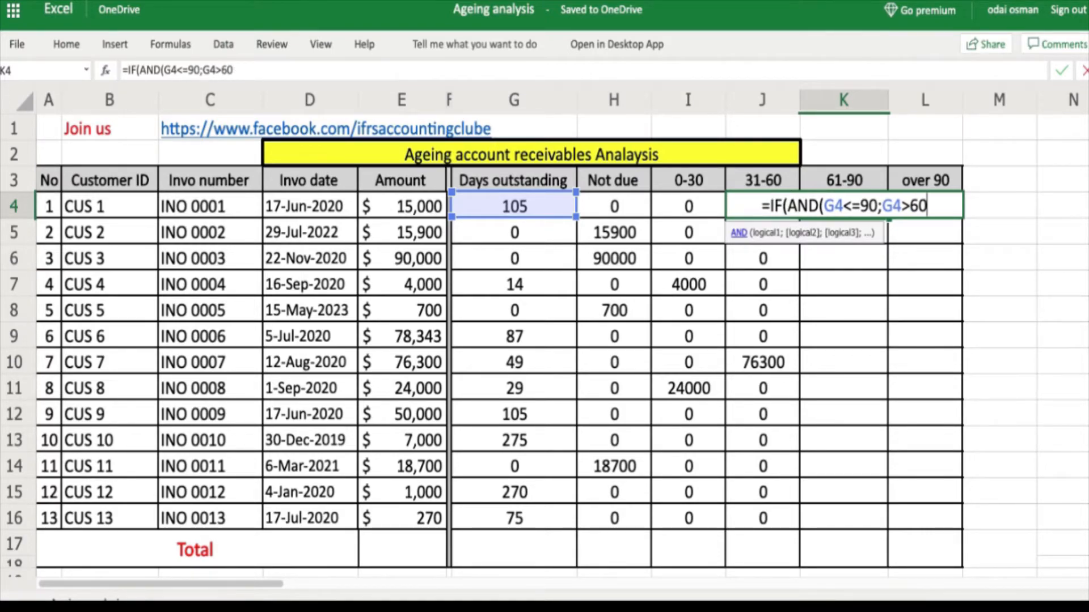
type(")")
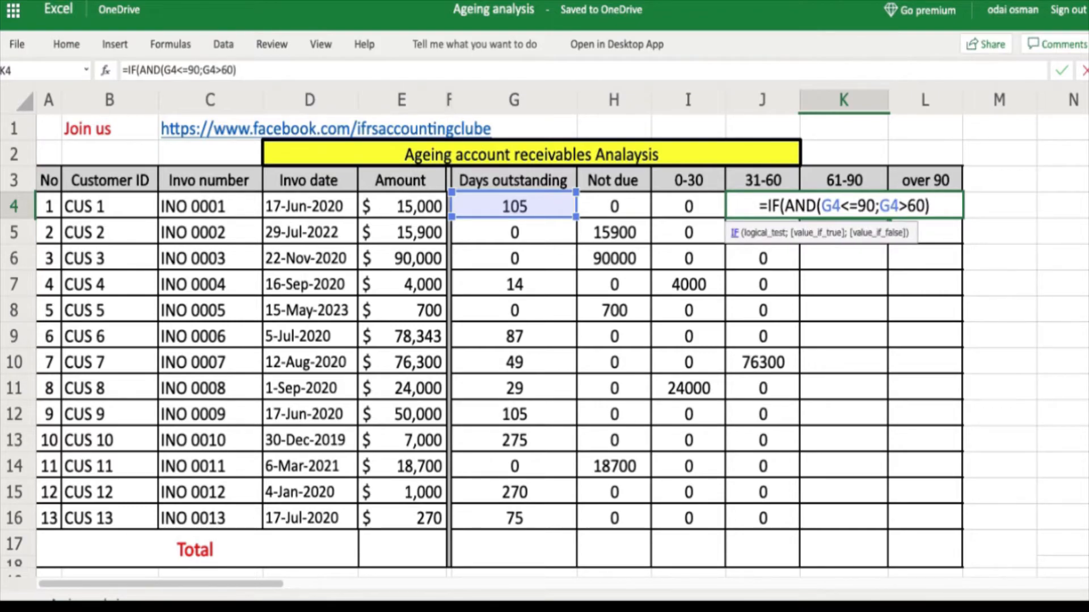
type(";")
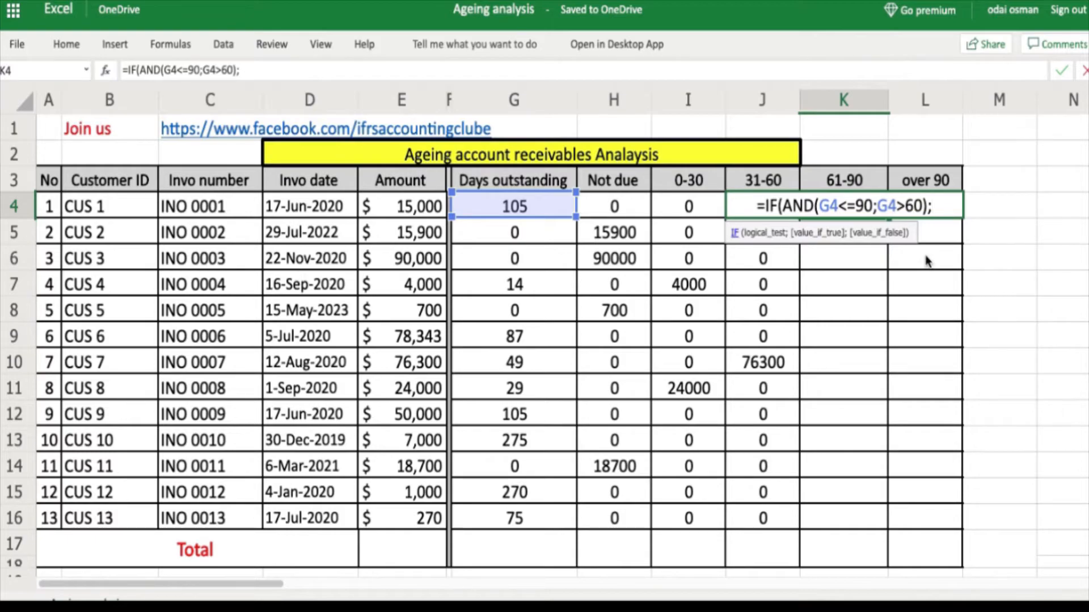
left_click(410, 208)
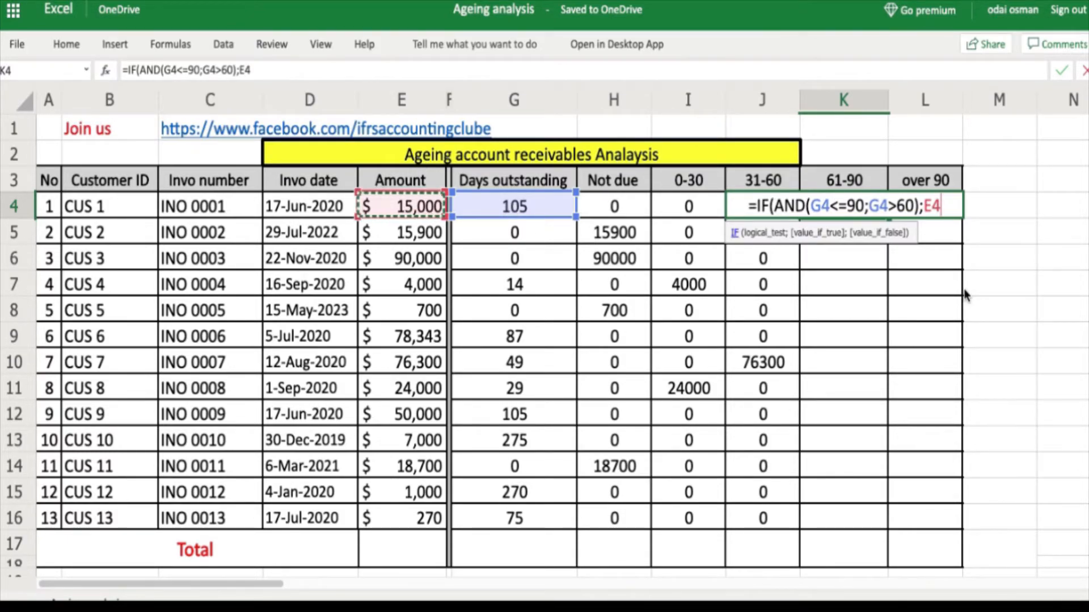
type(";0")
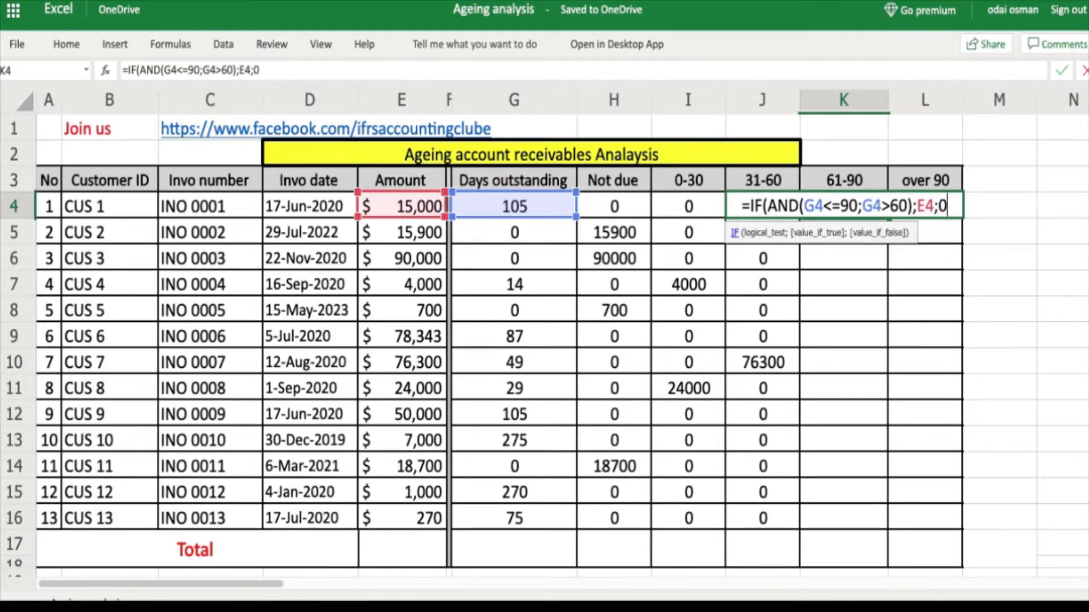
type(")")
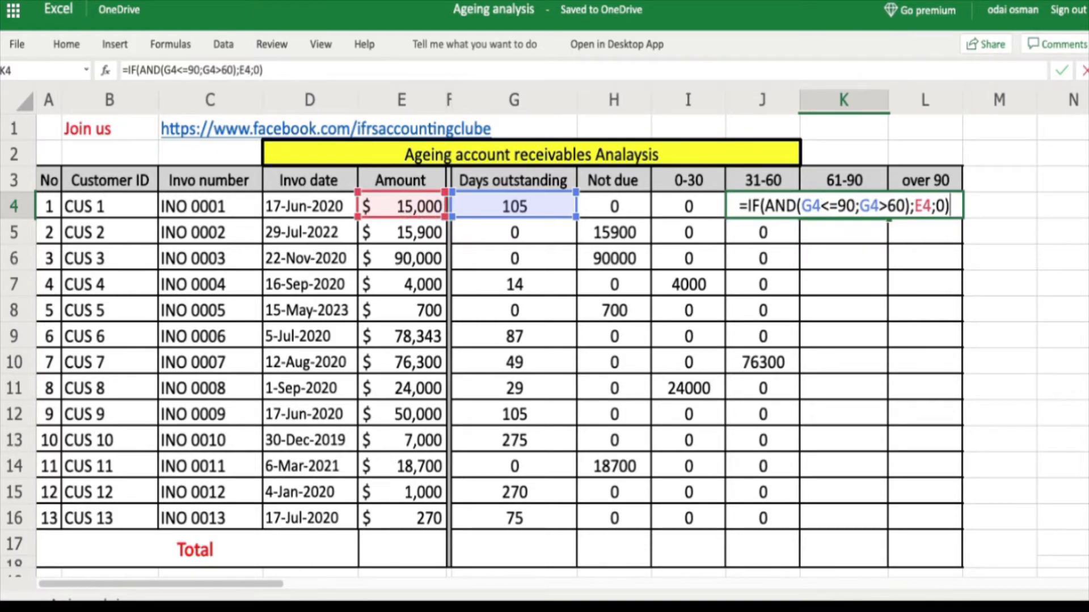
key("Return")
- Fill the 61-90 formula from K4 down to K16 and check the days outstanding of CUS 6 and CUS 13
left_click(859, 214)
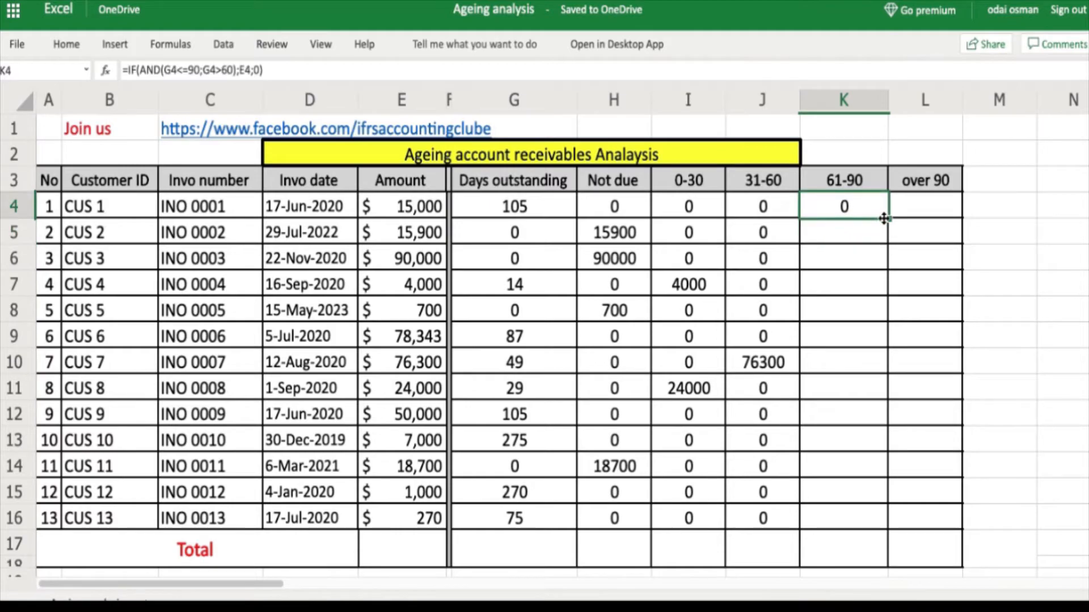
left_click_drag(888, 219, 876, 517)
left_click(533, 337)
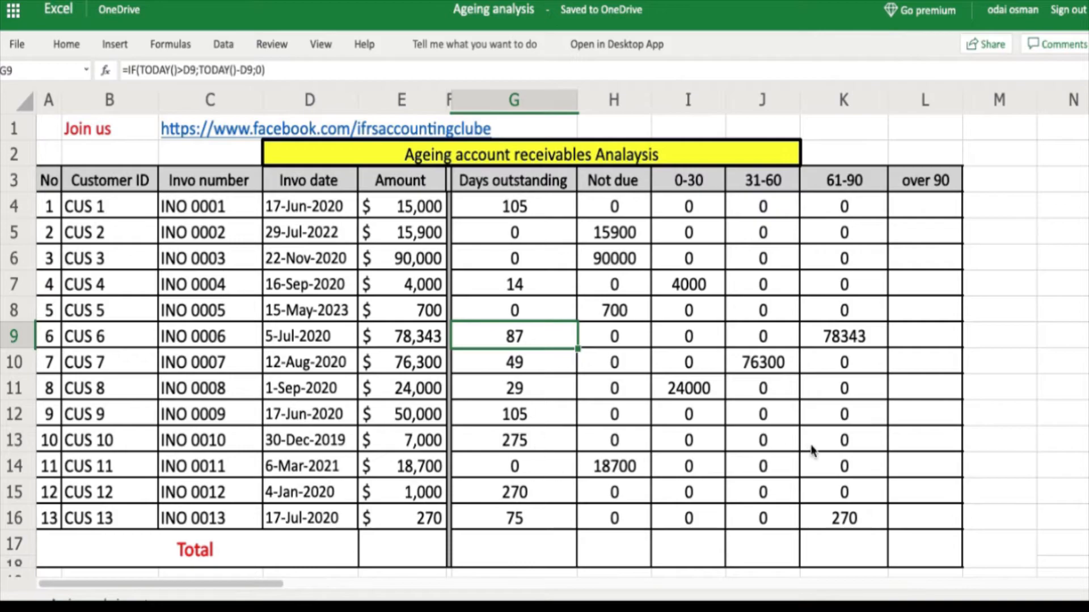
left_click(523, 520)
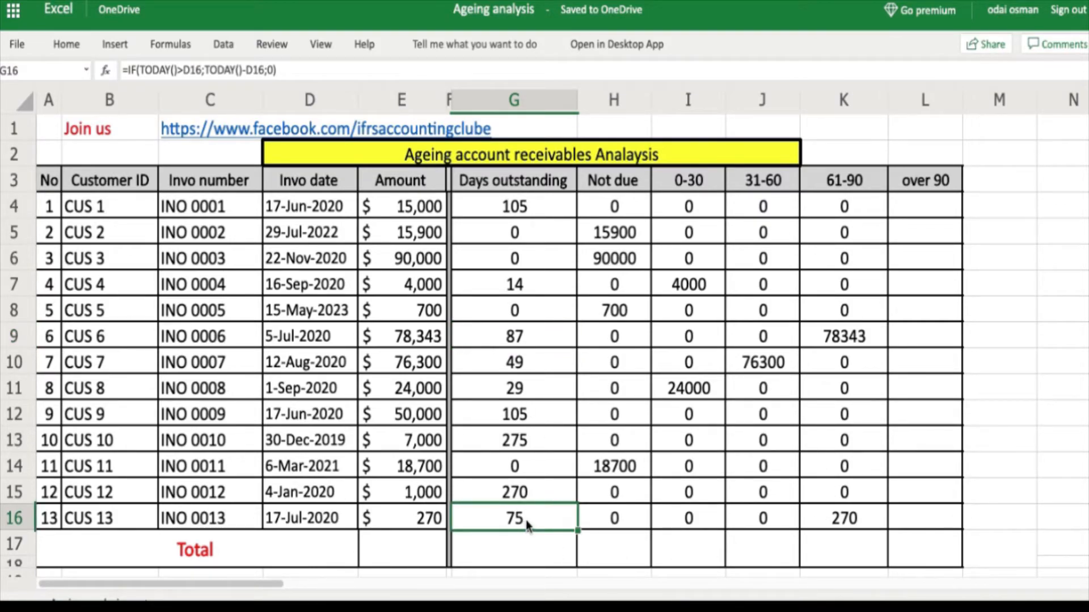
- Enter the formula =IF(G4>90;E4;0) in L4 to allocate the first invoice's amount to the over 90 bucket
left_click(917, 207)
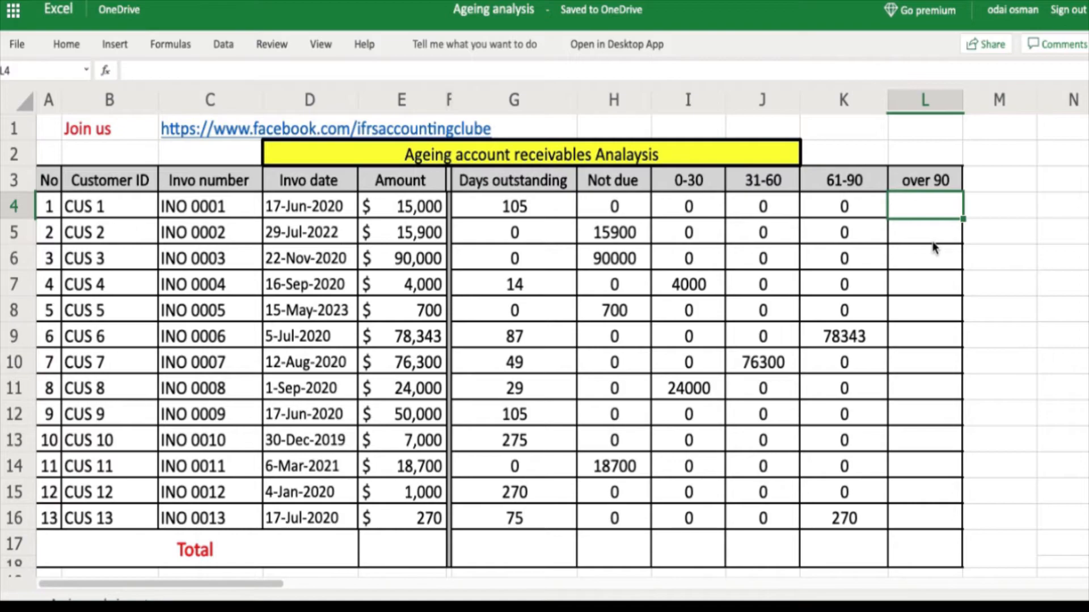
type("=if")
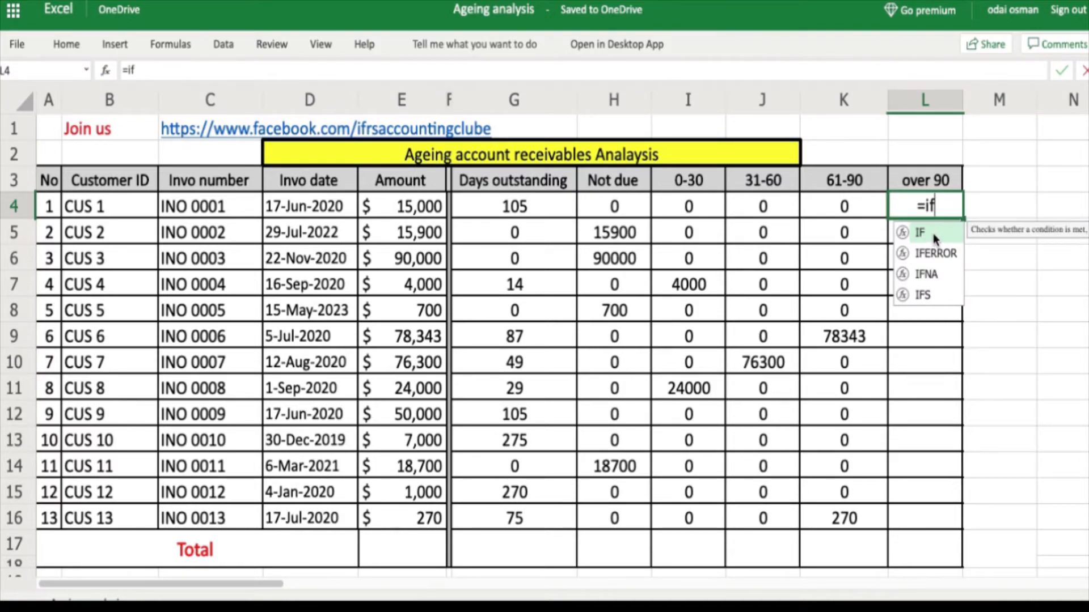
double_click(933, 233)
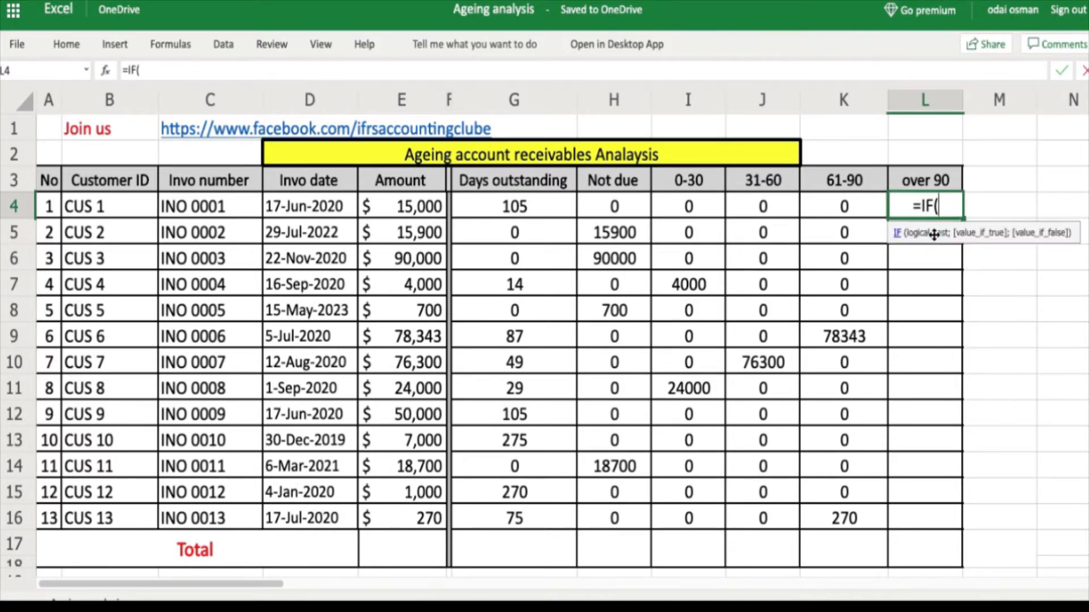
left_click(528, 210)
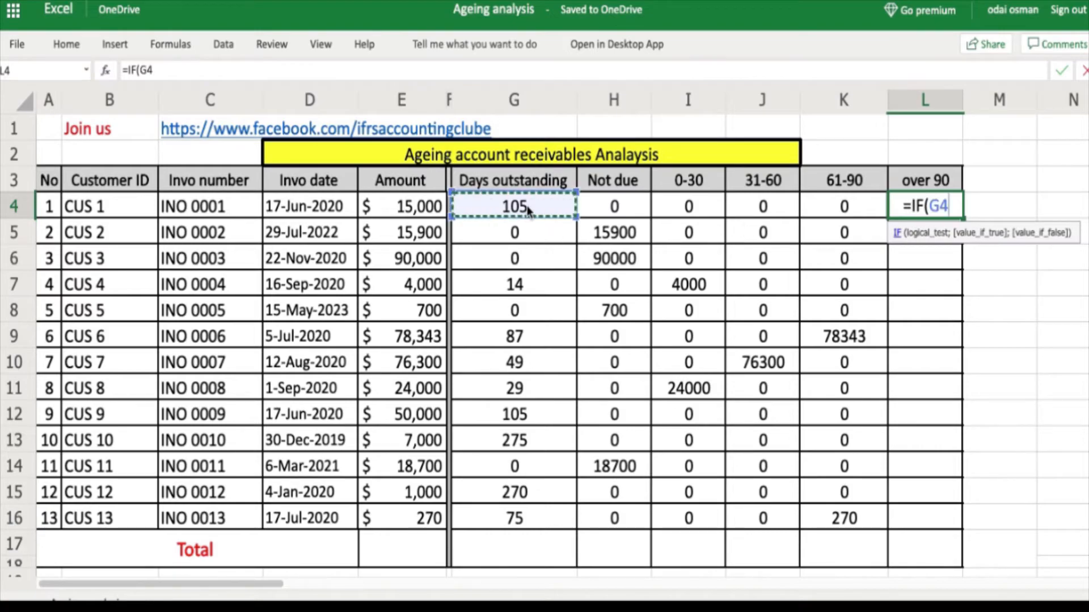
type(">")
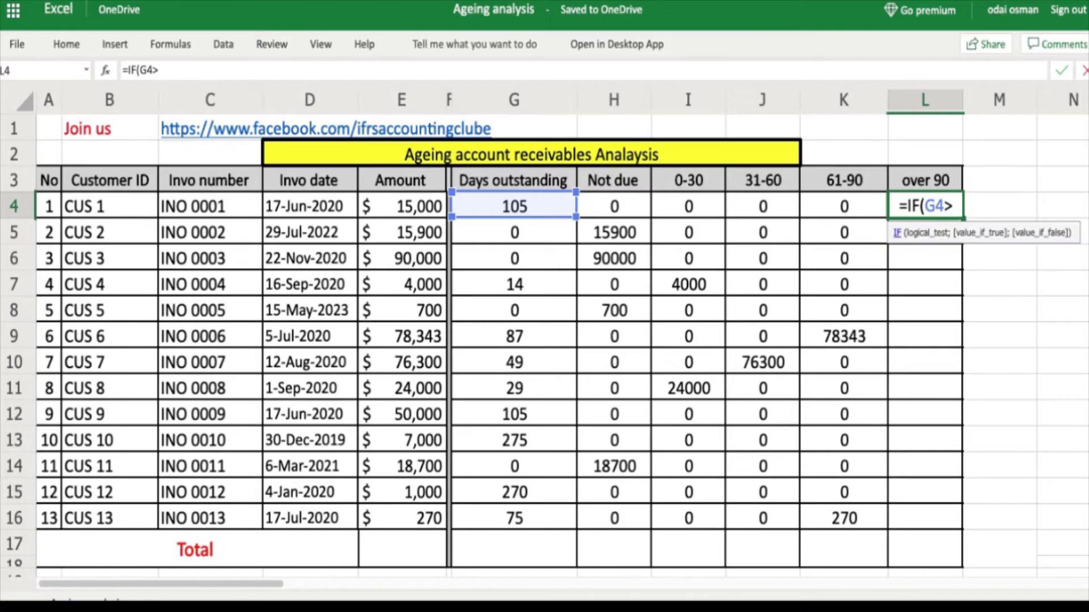
type("90")
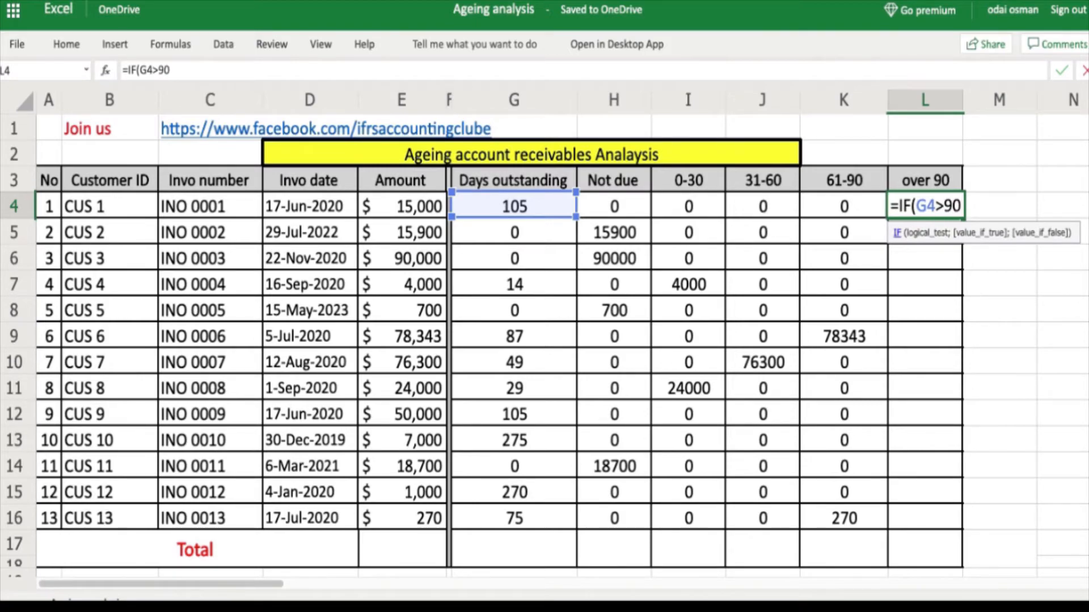
type(";")
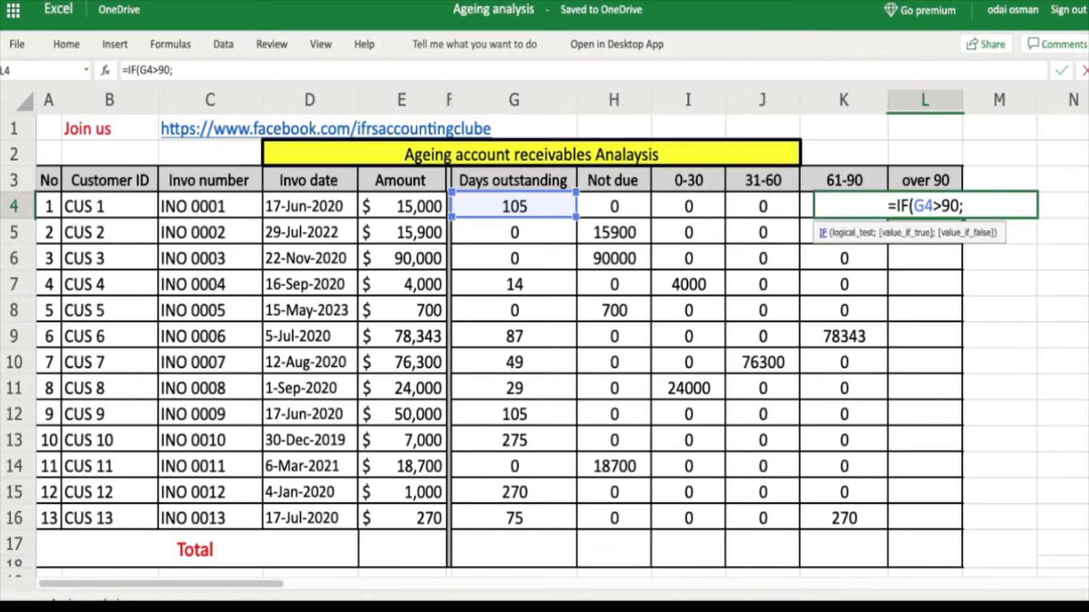
left_click(413, 208)
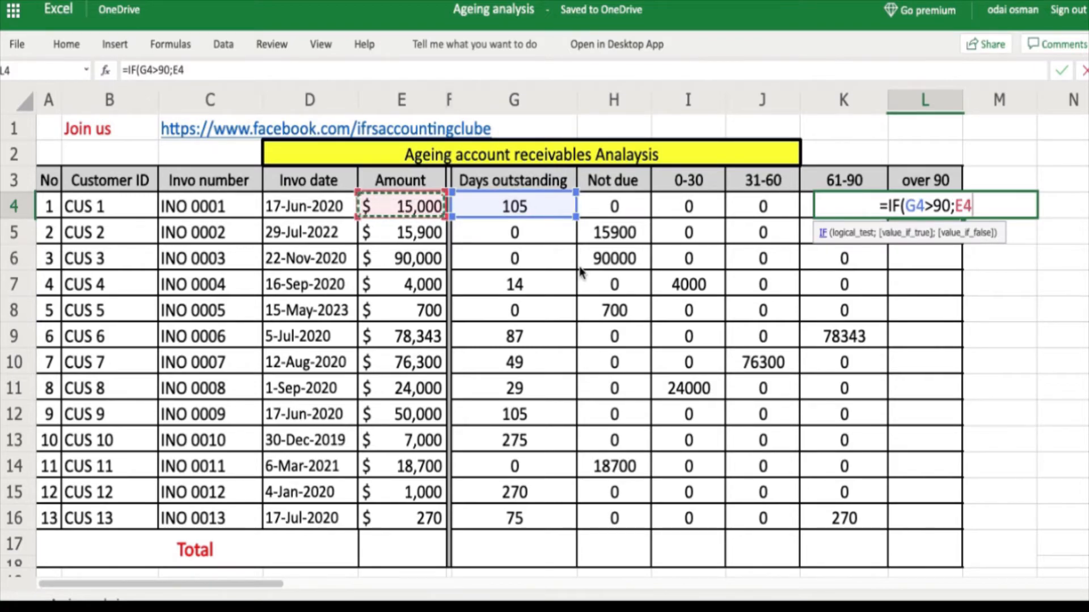
type(";")
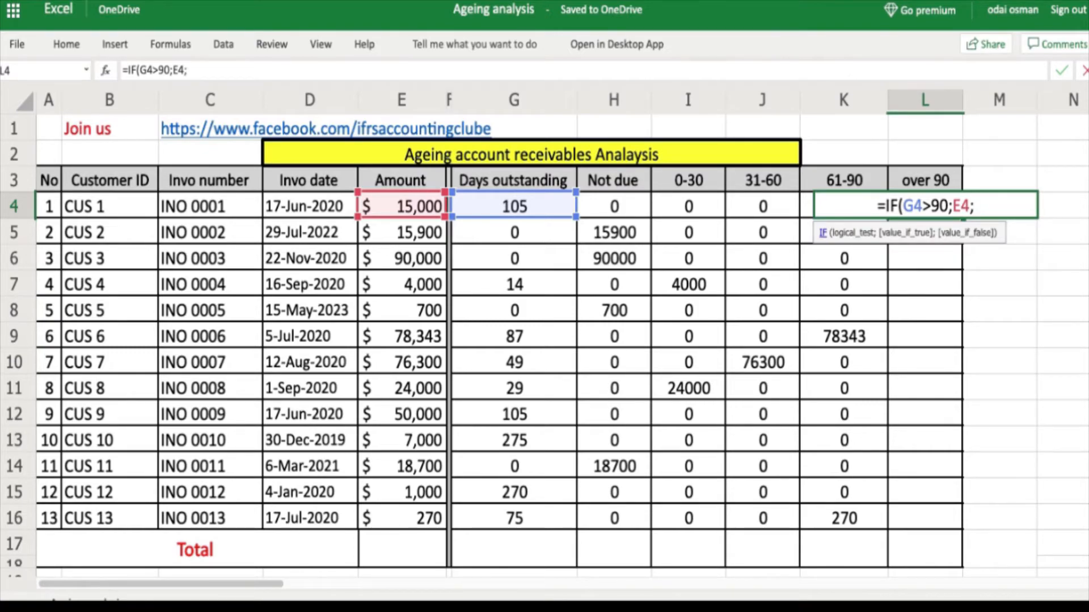
type("0")
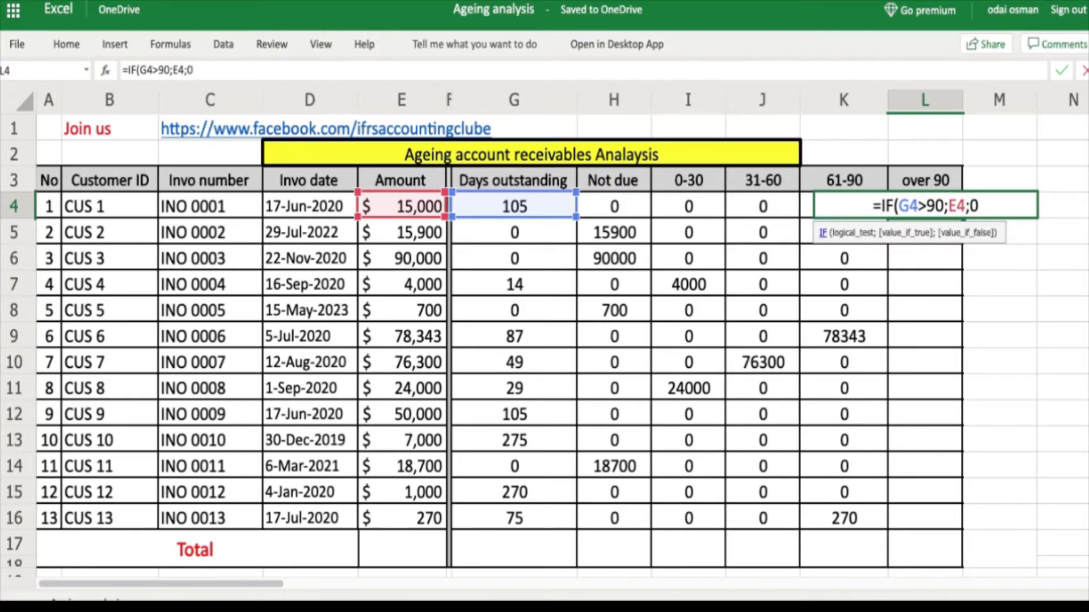
type(")")
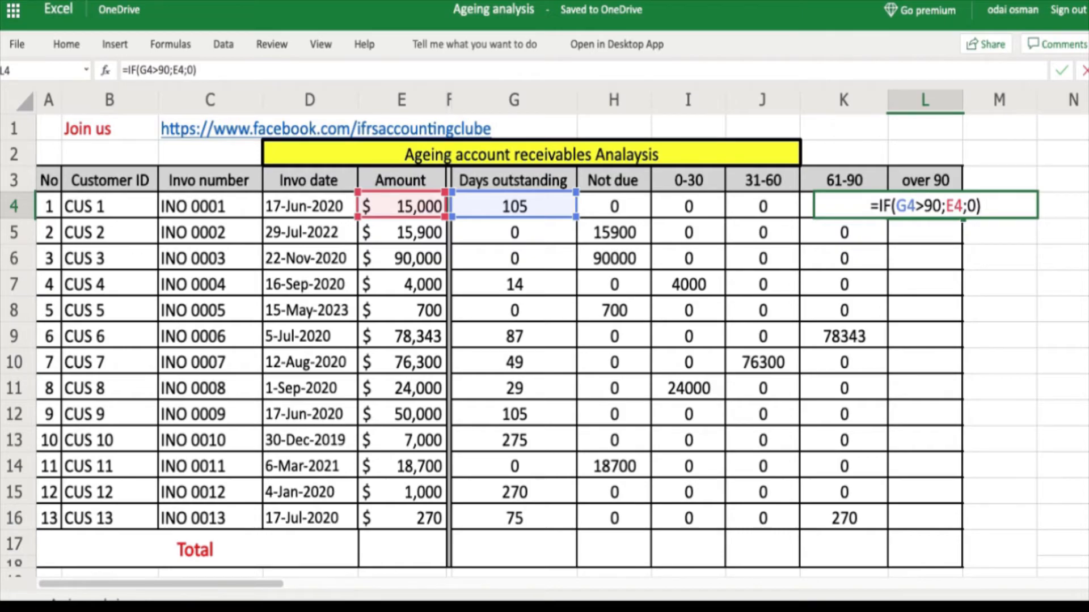
key("Return")
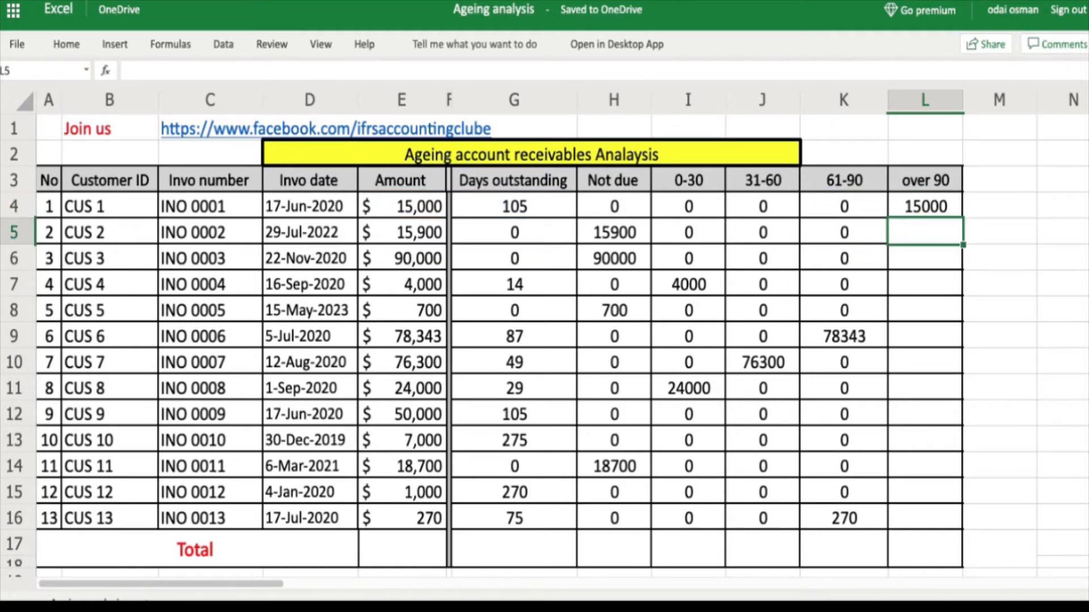
- Fill the over 90 formula from L4 down to L16 and check the CUS 1 amount against its days outstanding
left_click(929, 211)
left_click_drag(963, 219, 964, 515)
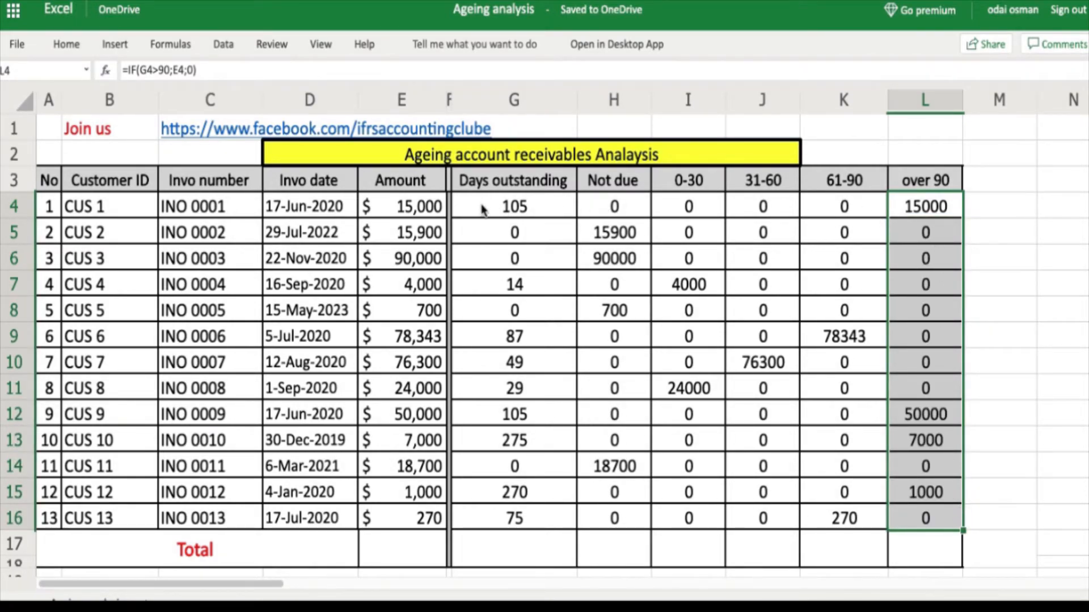
left_click(521, 213)
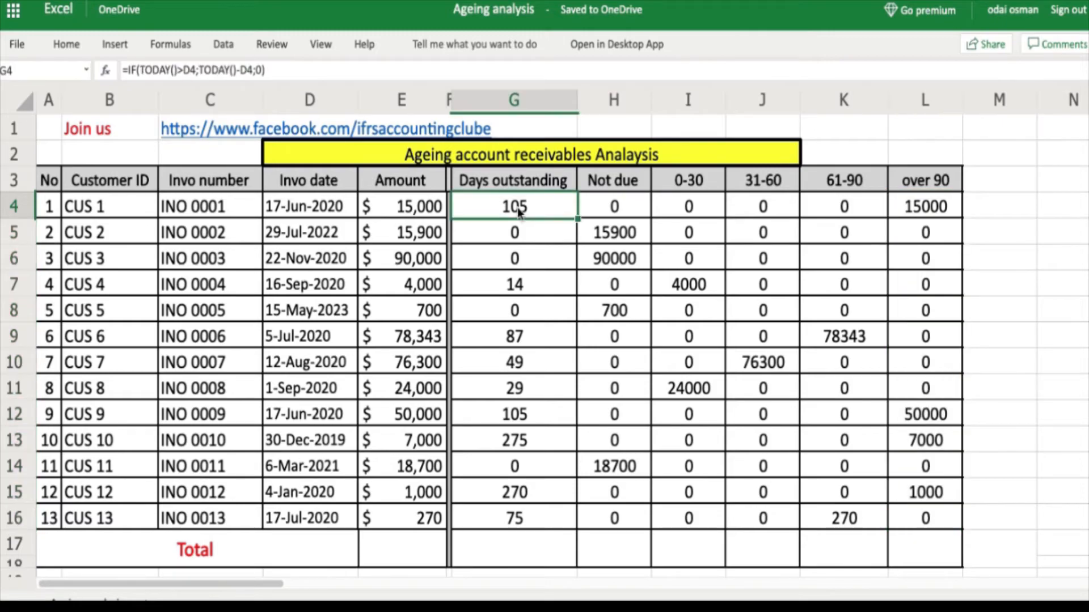
left_click(929, 210)
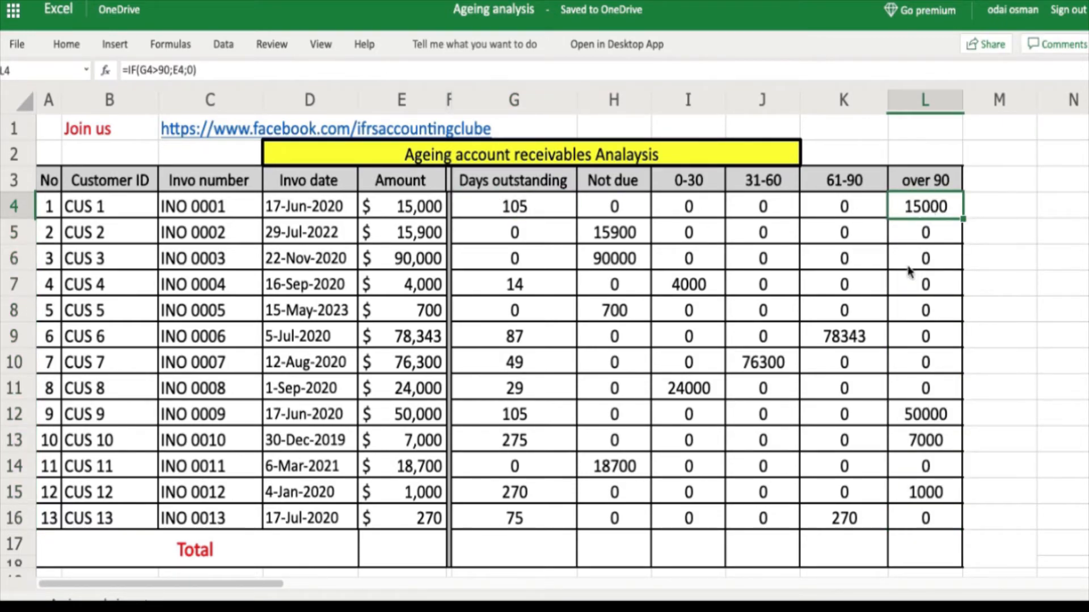
- Check the days outstanding of CUS 9 and CUS 12 against the over 90 bucket
left_click(520, 420)
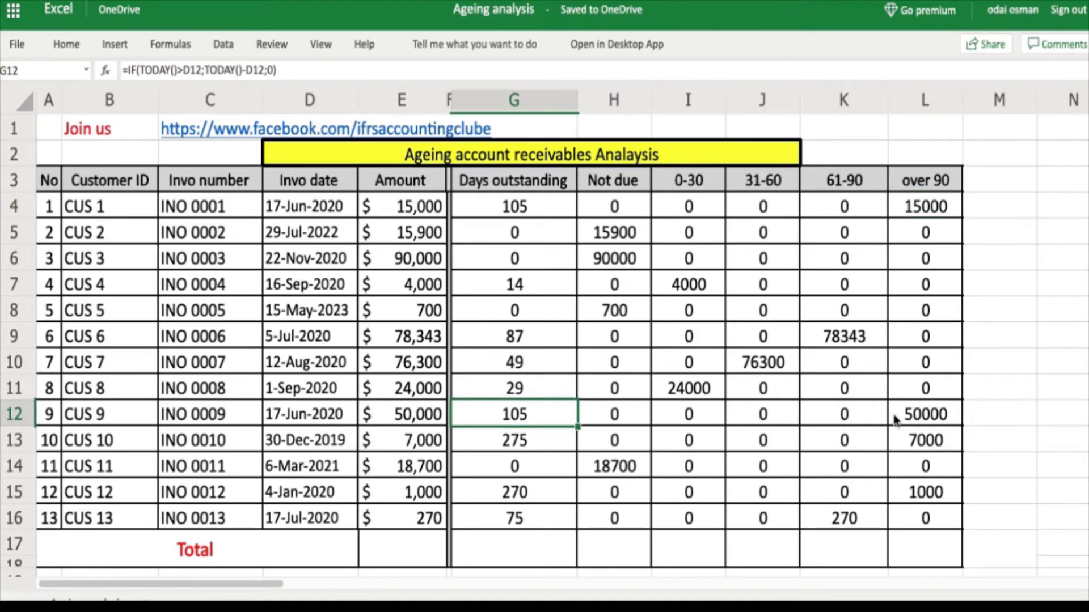
left_click(925, 190)
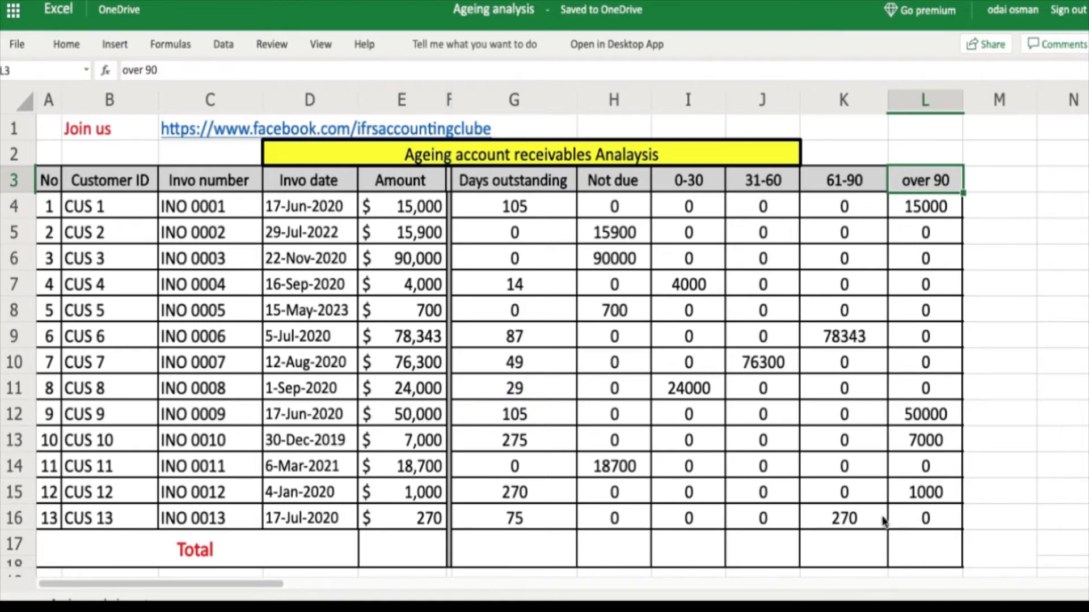
left_click(541, 495)
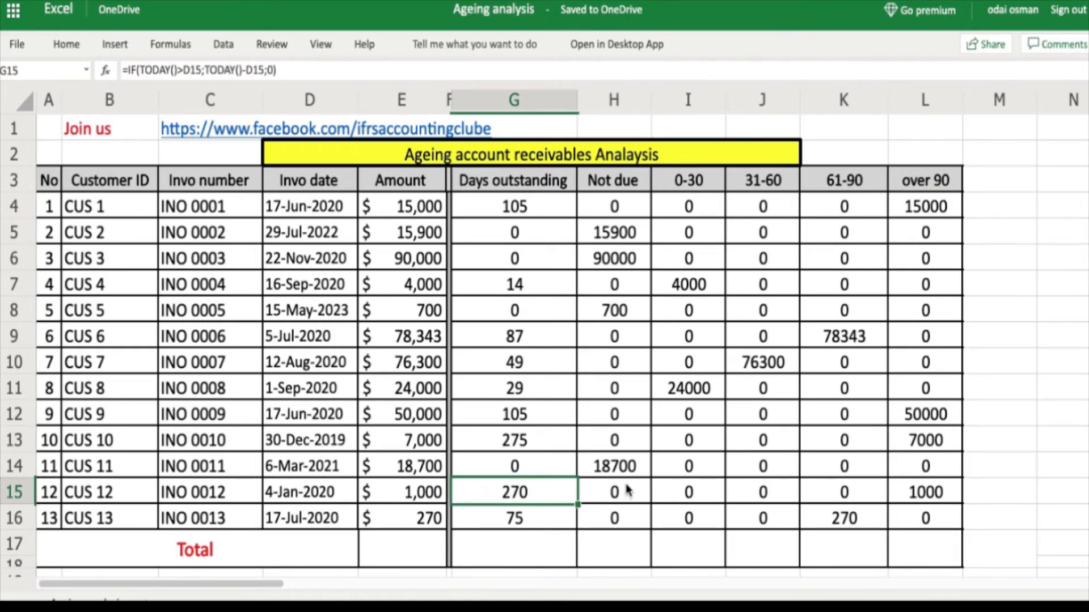
- Total the invoice amounts in E17 with the formula =SUM(E4:E16)
left_click(414, 558)
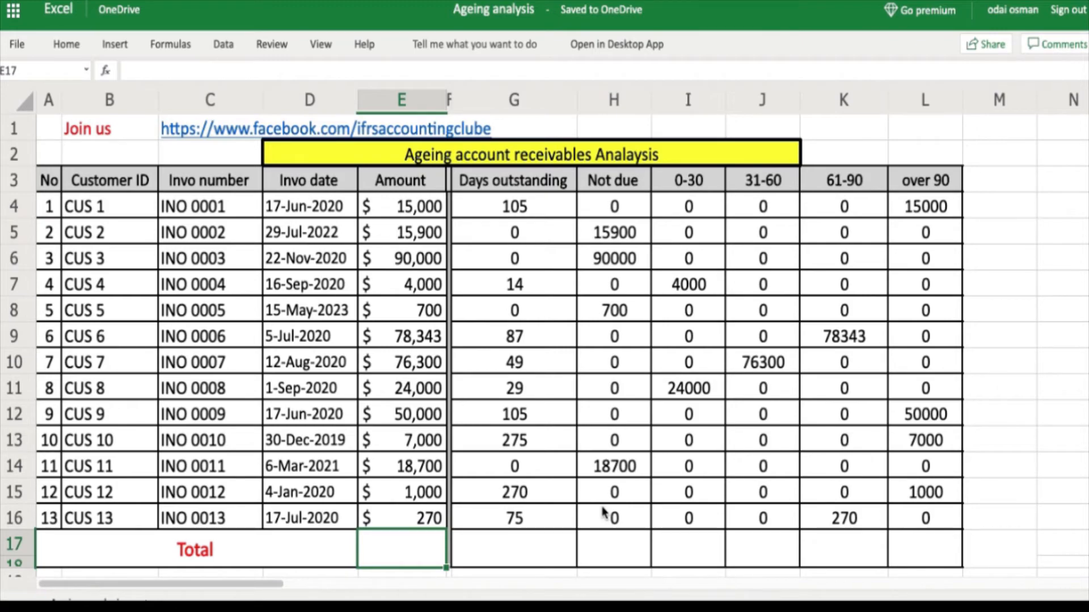
type("=su")
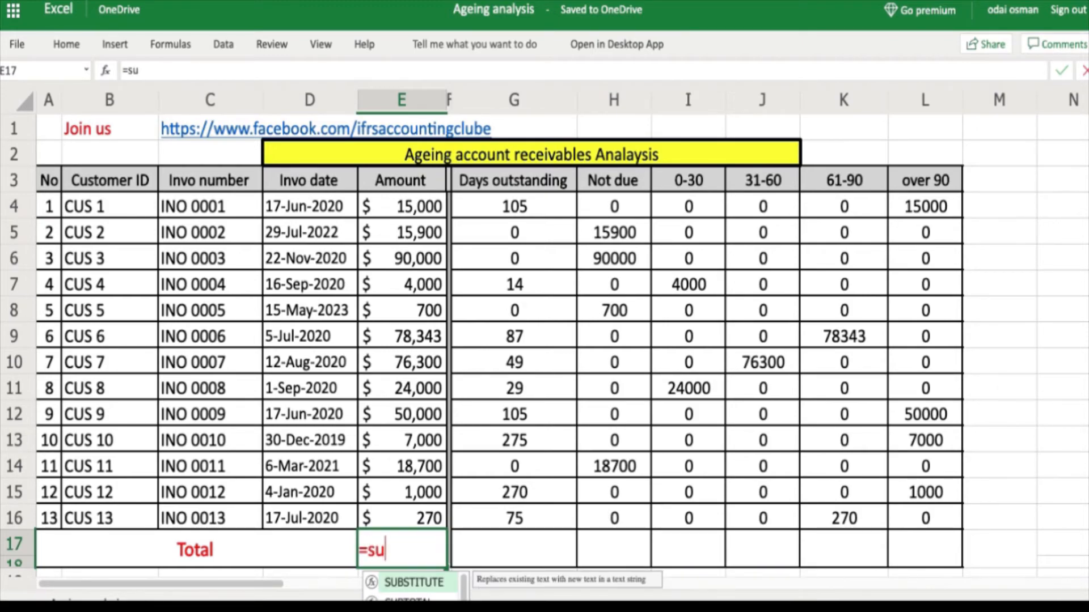
key("Down")
key("Down")
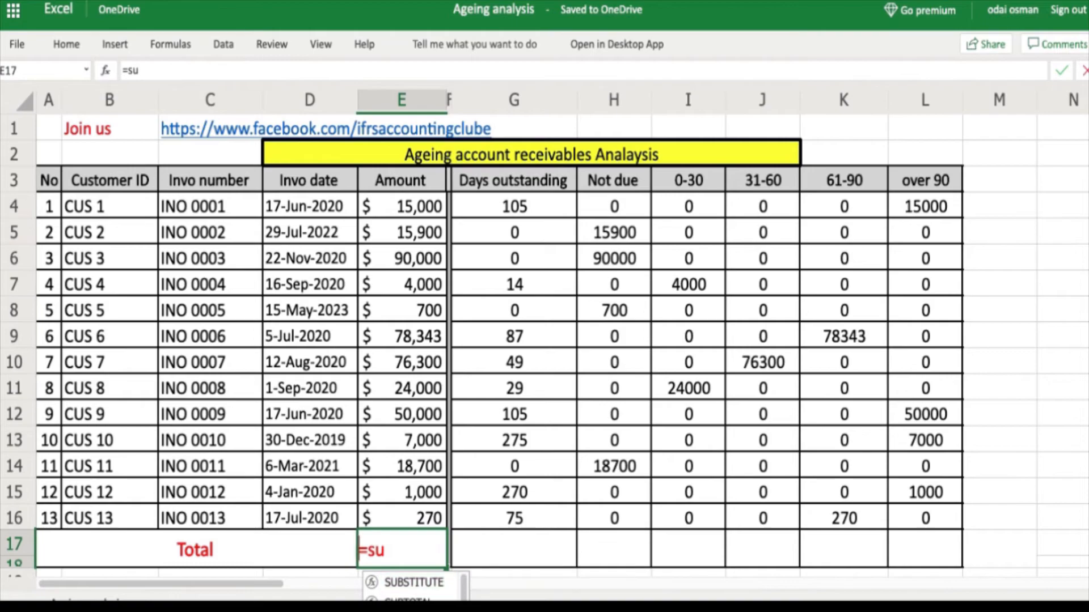
key("Tab")
left_click_drag(383, 206, 389, 512)
key("Return")
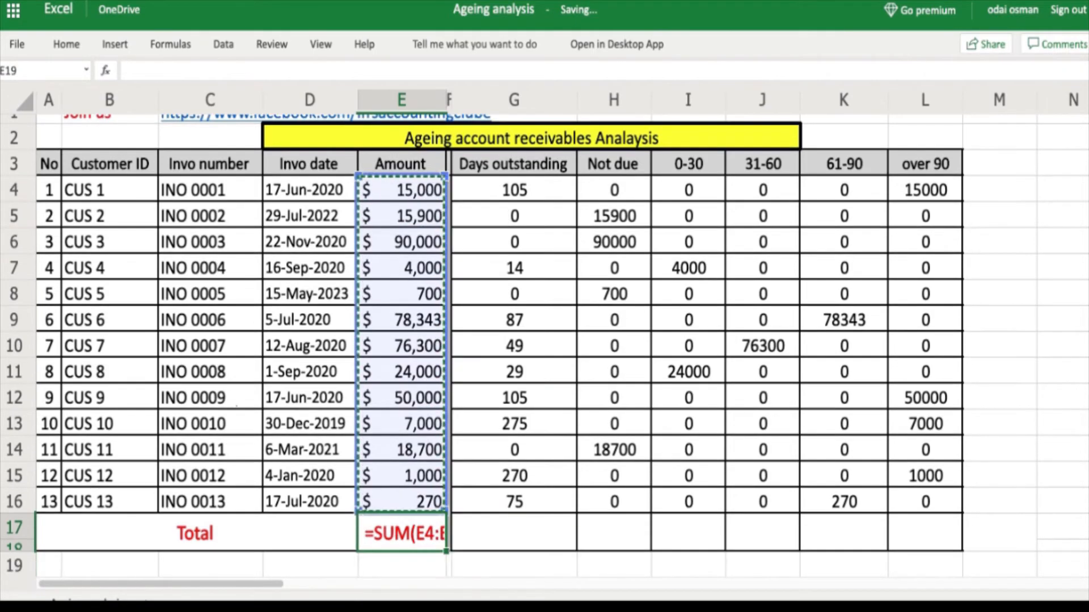
left_click(385, 538)
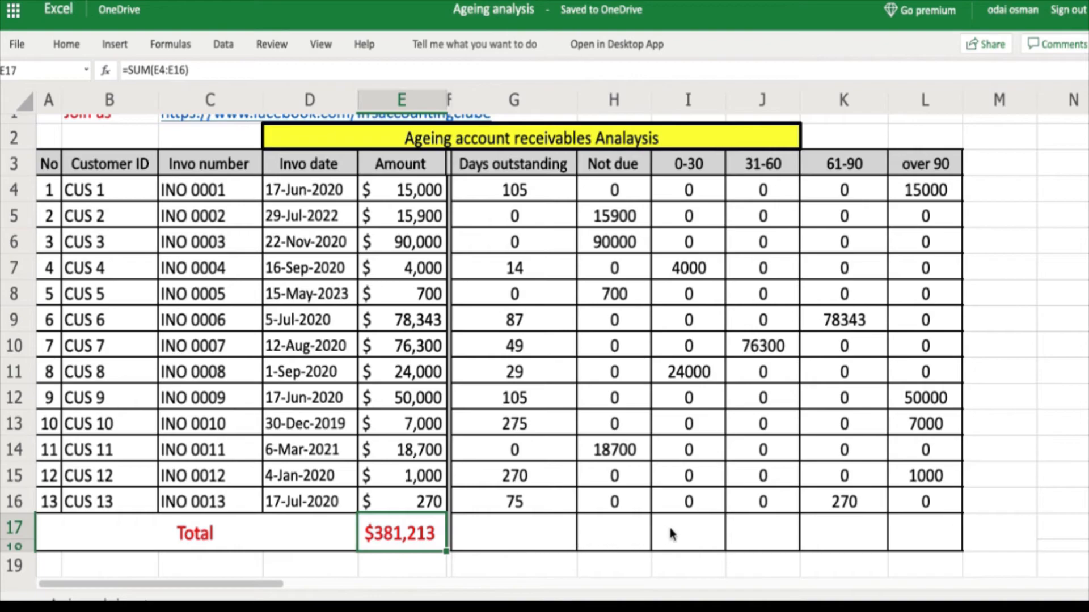
- Total the Not due column in H17 with =SUM(H4:H16) and fill the formula across to L17 for the other buckets
left_click(1031, 523)
left_click(613, 540)
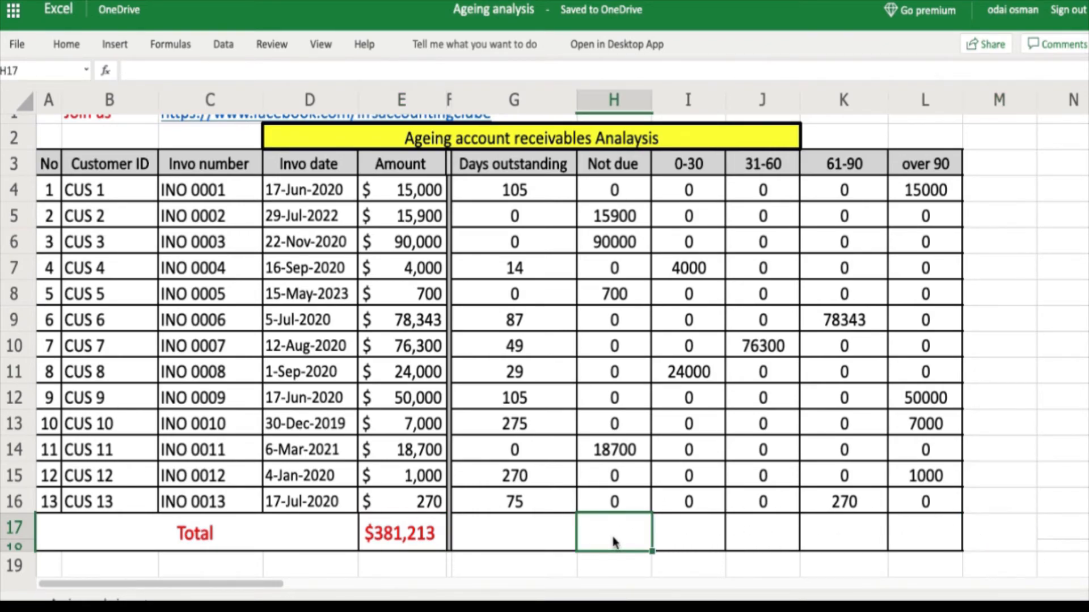
type("=su")
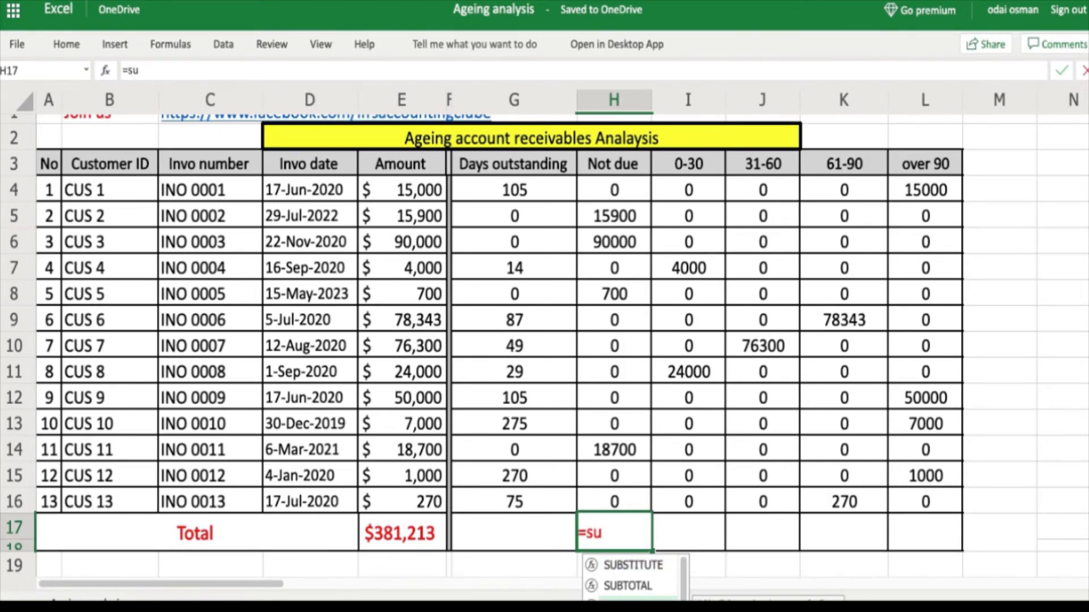
type("m")
key("Tab")
left_click_drag(614, 190, 601, 502)
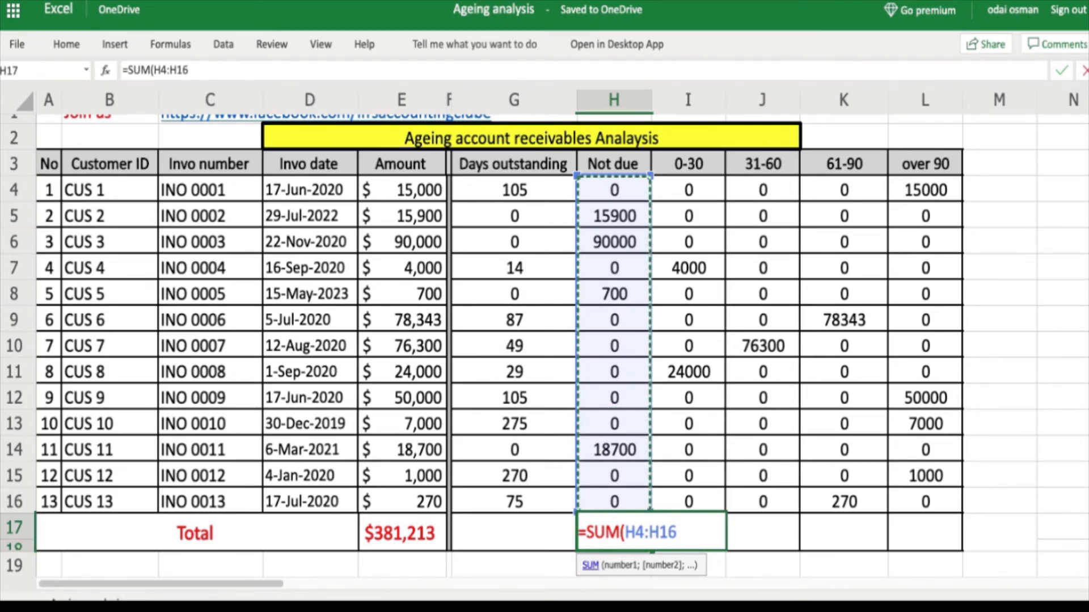
key("Return")
left_click(624, 533)
left_click_drag(651, 549, 905, 538)
- Enter the check formula =H17+I17+J17+K17+L17=E17 in M17 to compare the combined bucket totals with the total invoice amount
left_click(1001, 525)
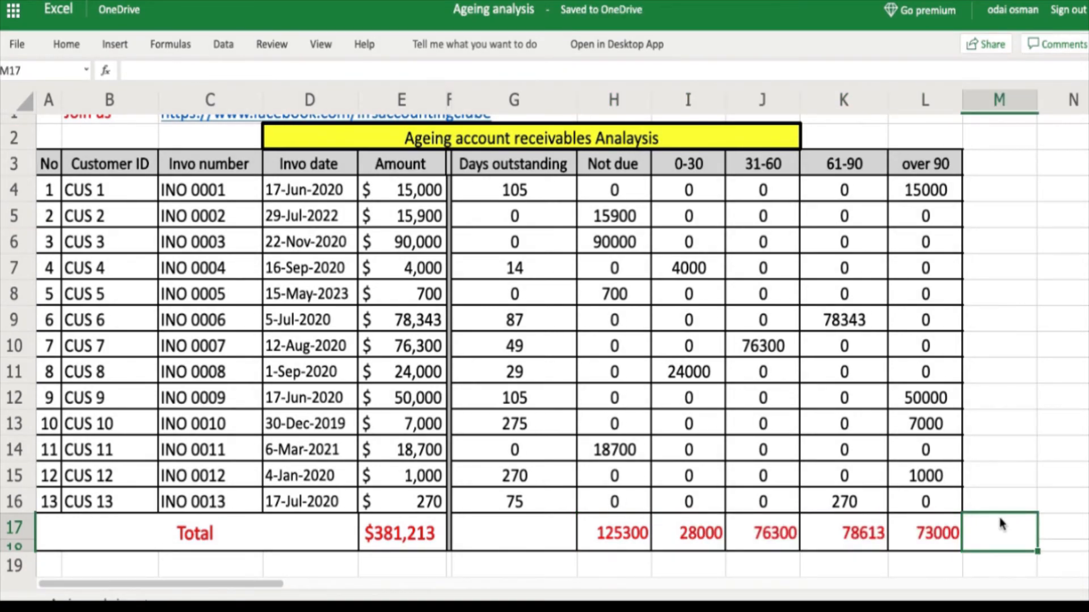
type("=")
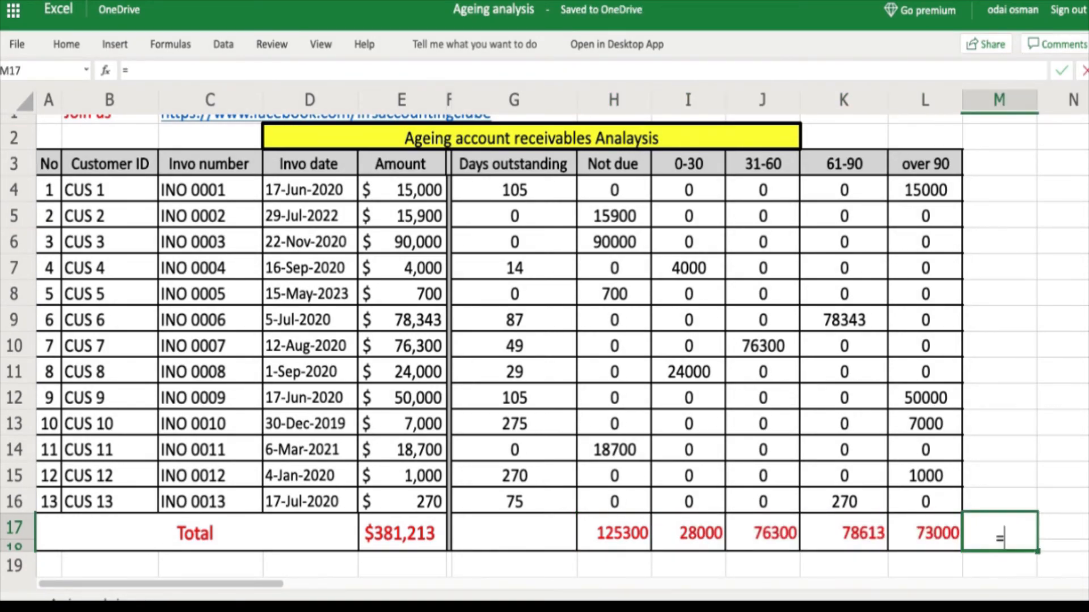
left_click(623, 534)
type("+")
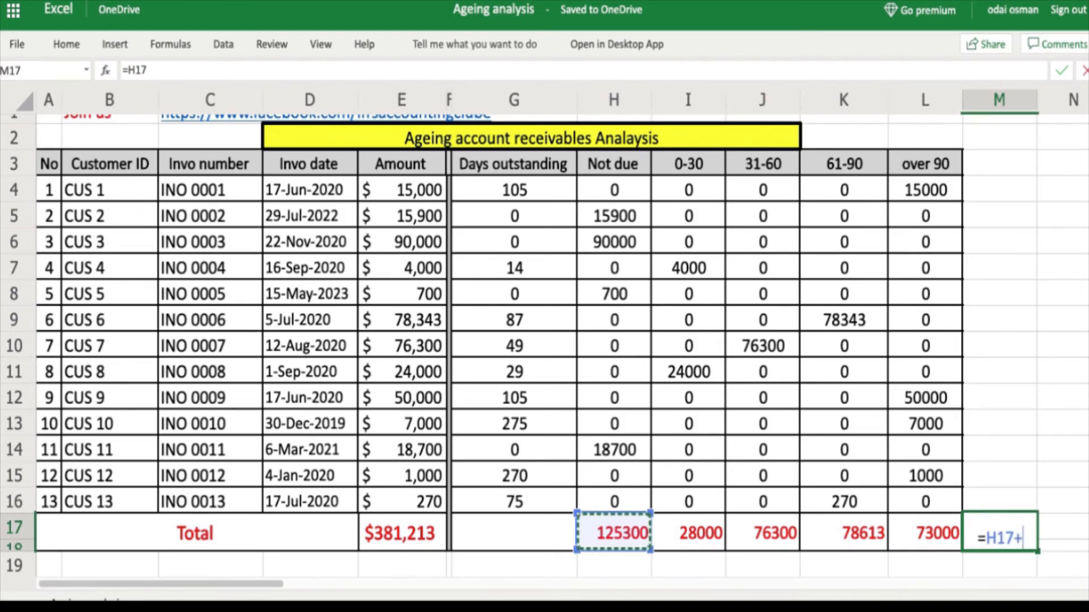
left_click(688, 532)
type("+")
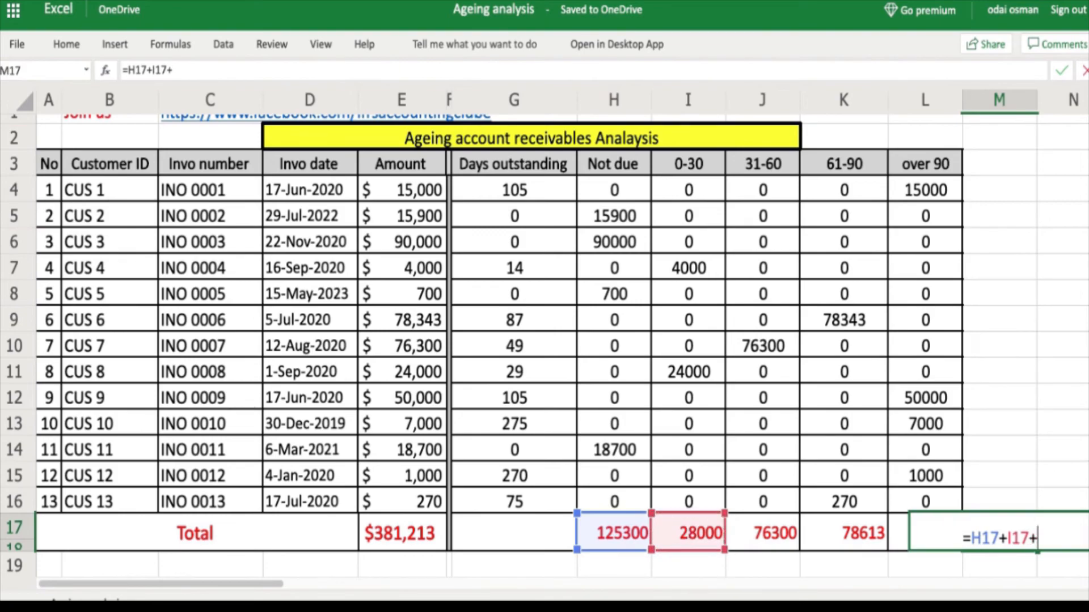
left_click(771, 536)
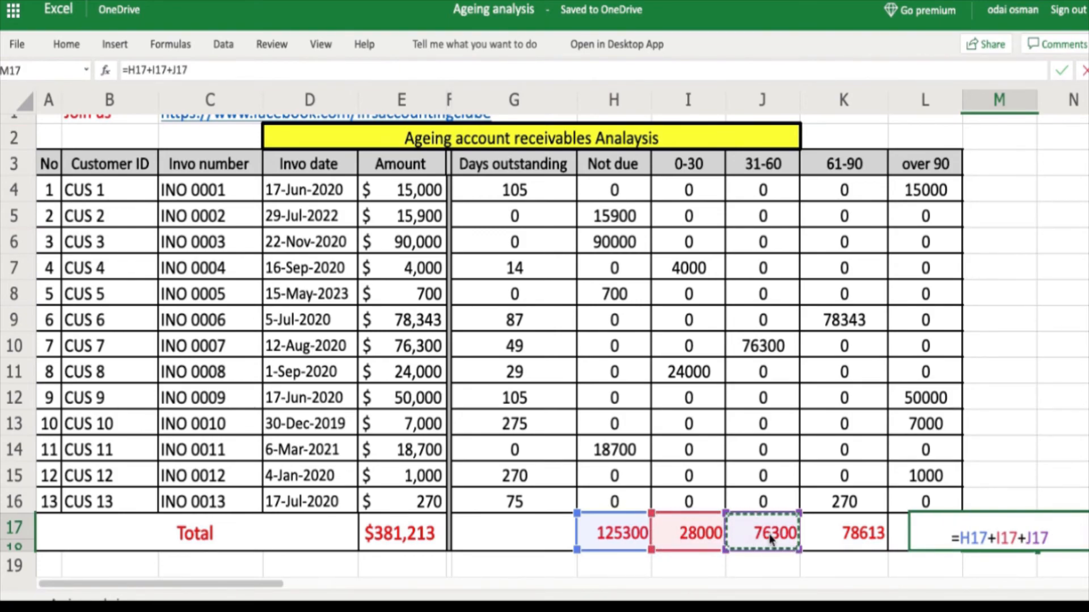
type("+")
left_click(835, 529)
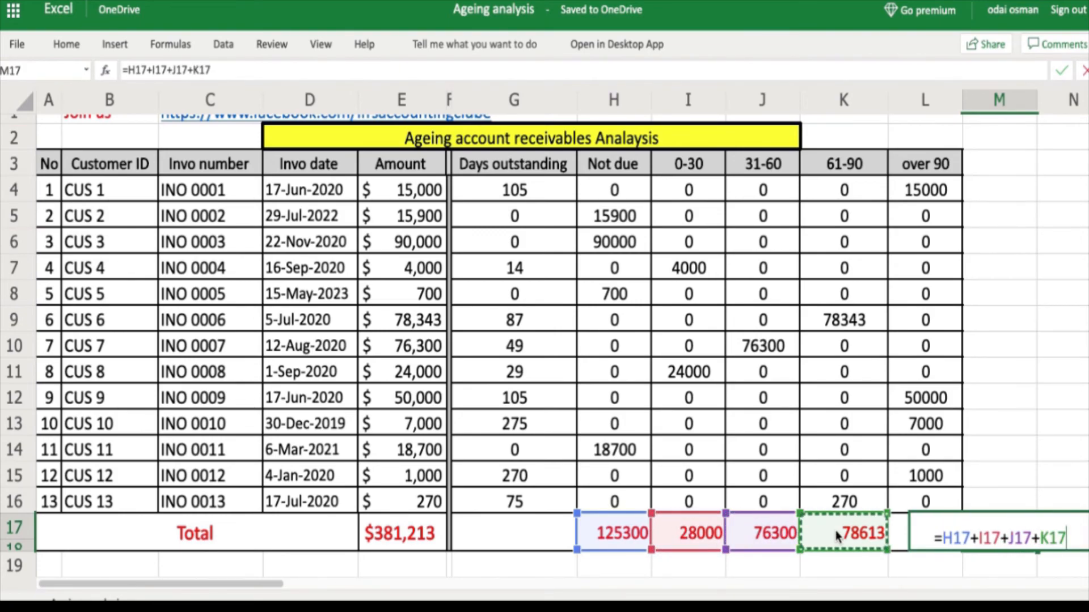
type("+")
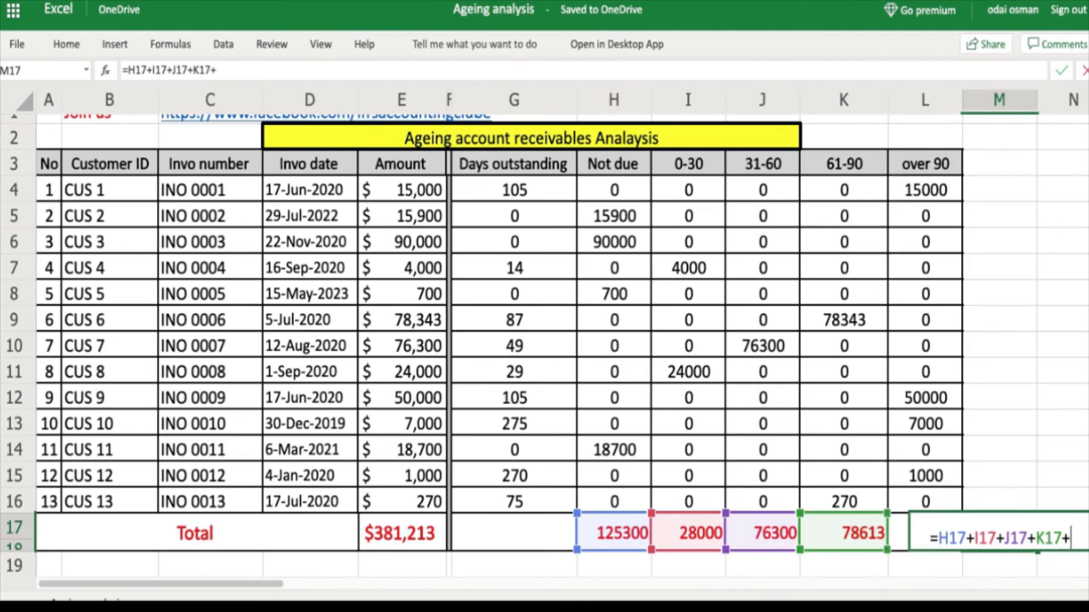
left_click(898, 531)
type("=")
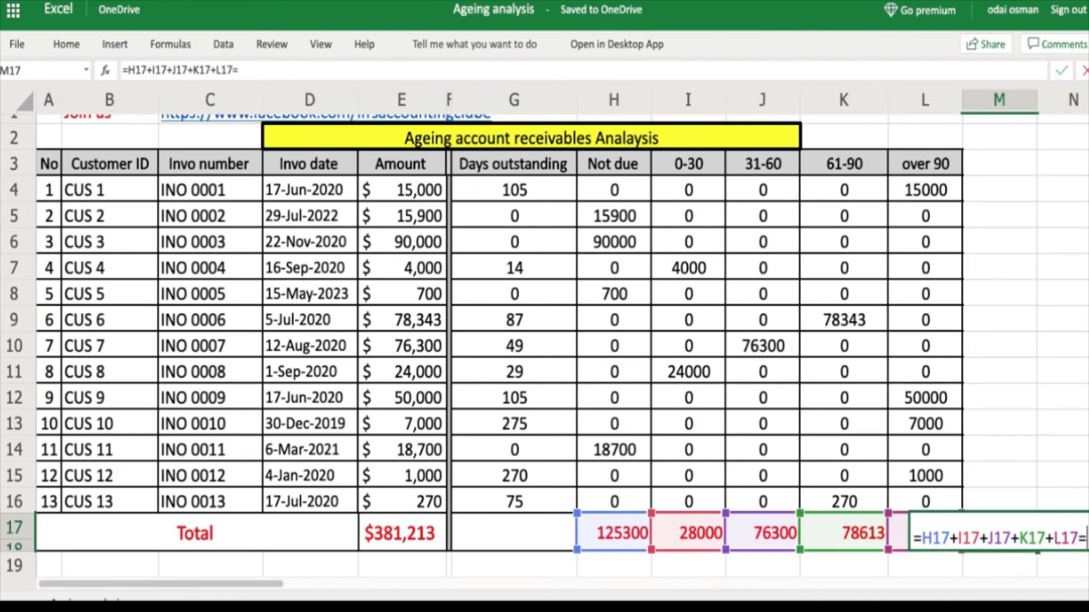
left_click(393, 535)
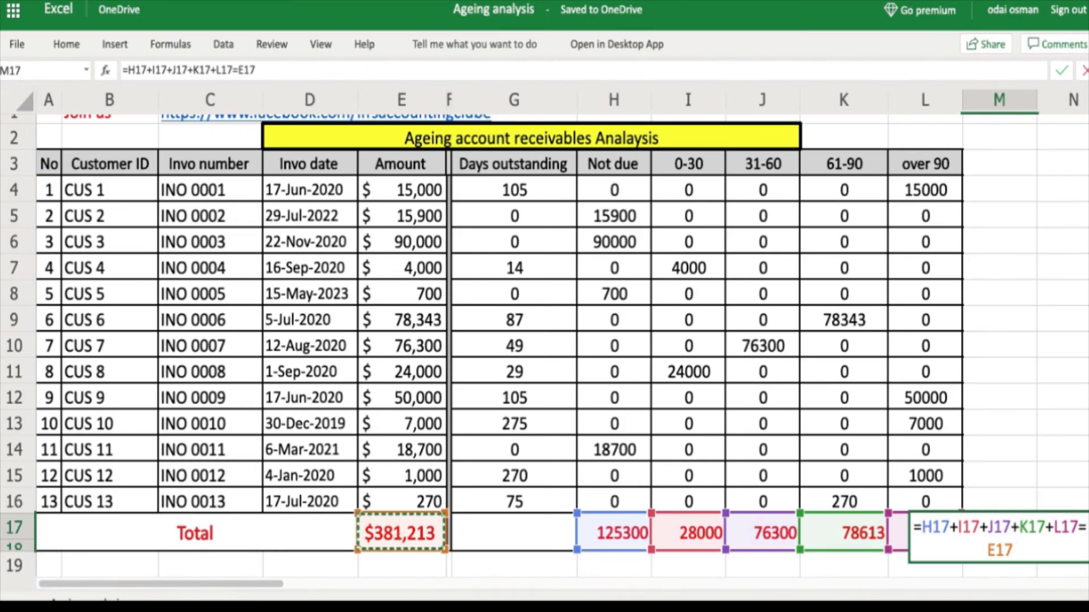
key("Return")
left_click(991, 533)
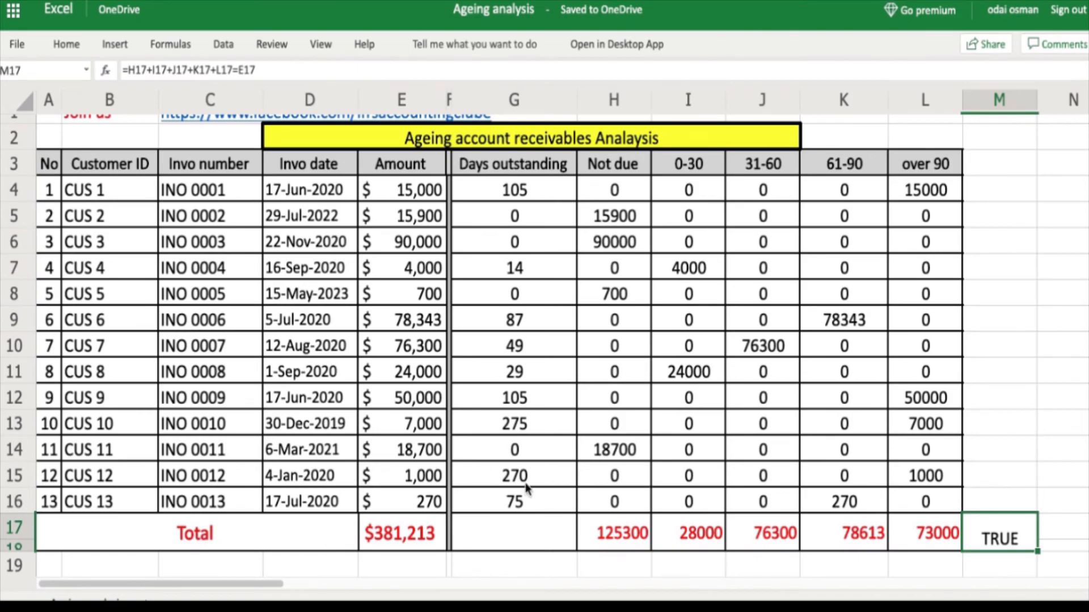
scroll(670, 463, "up", 1)
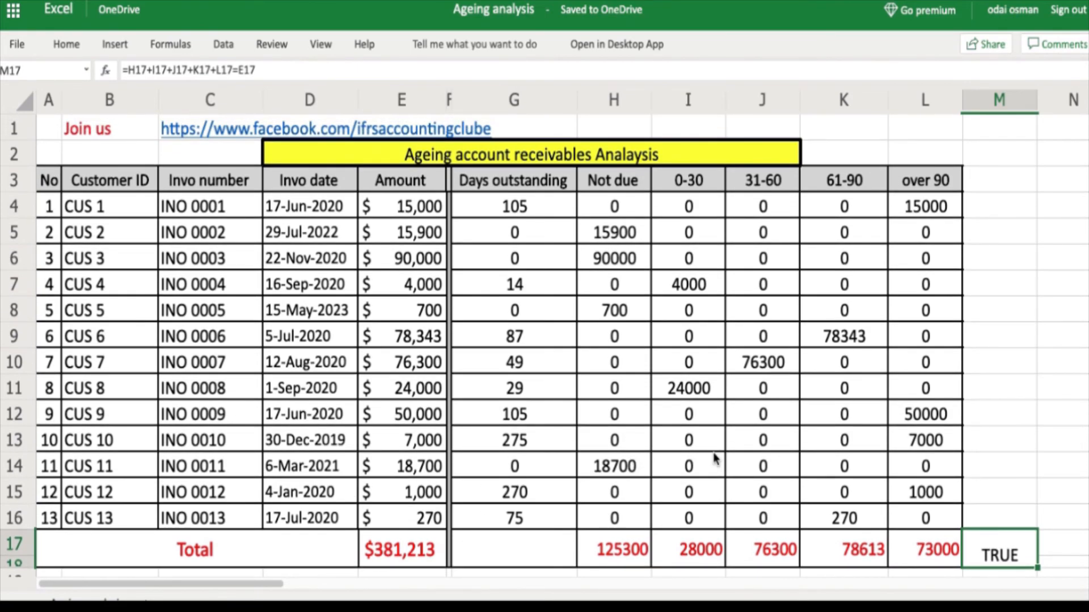